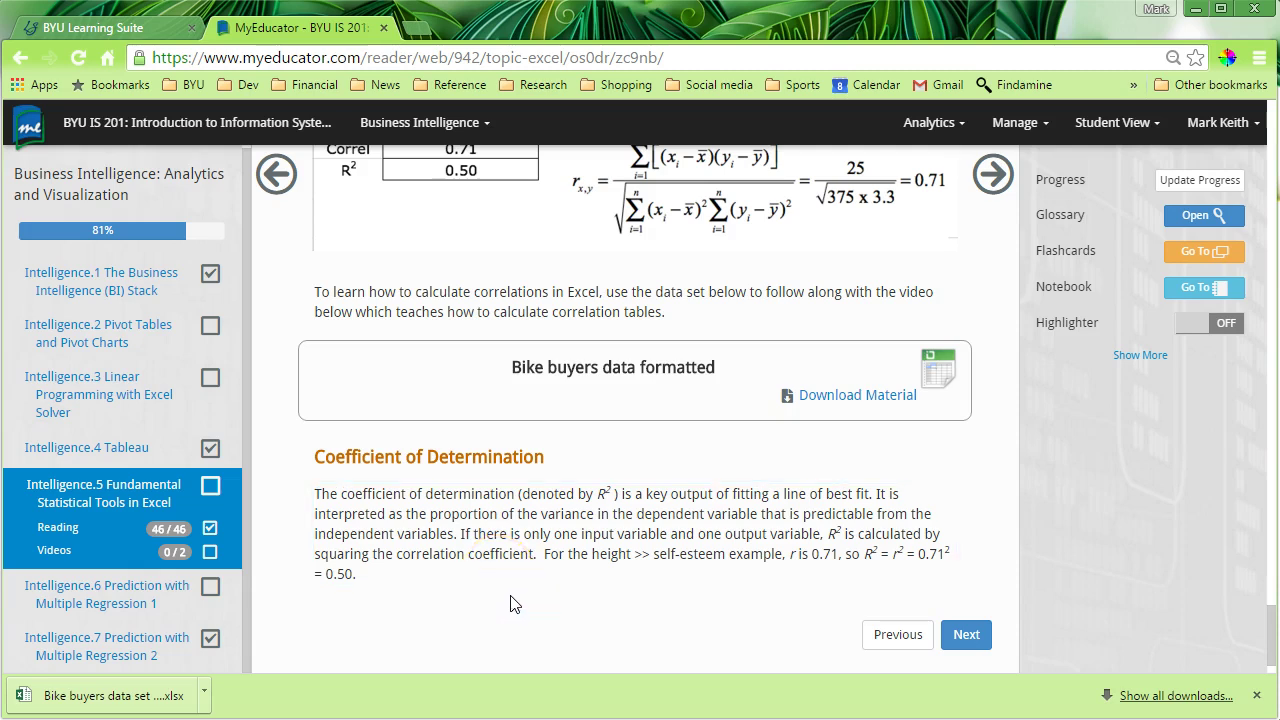
Find the 'Bike buyers data formatted' box on the lesson page and download its xlsx file
scroll(510, 562, "up", 10)
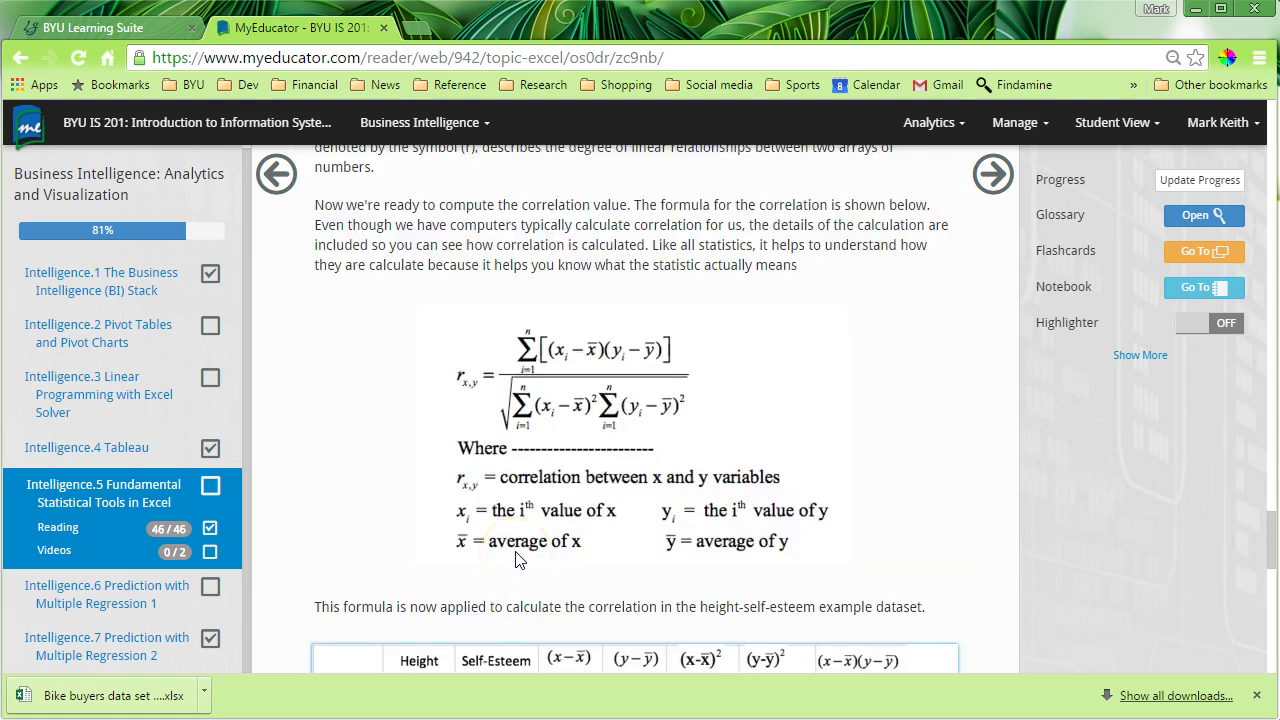
scroll(515, 560, "down", 6)
scroll(515, 560, "down", 3)
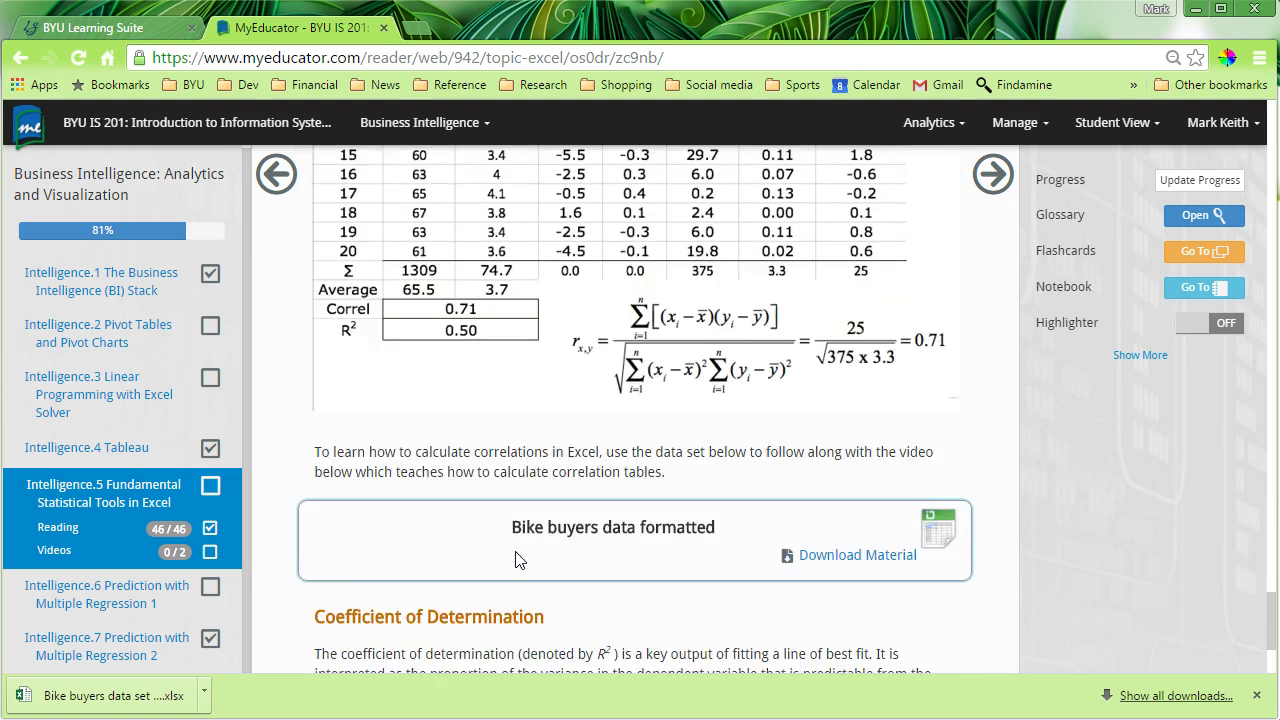
left_click(514, 425)
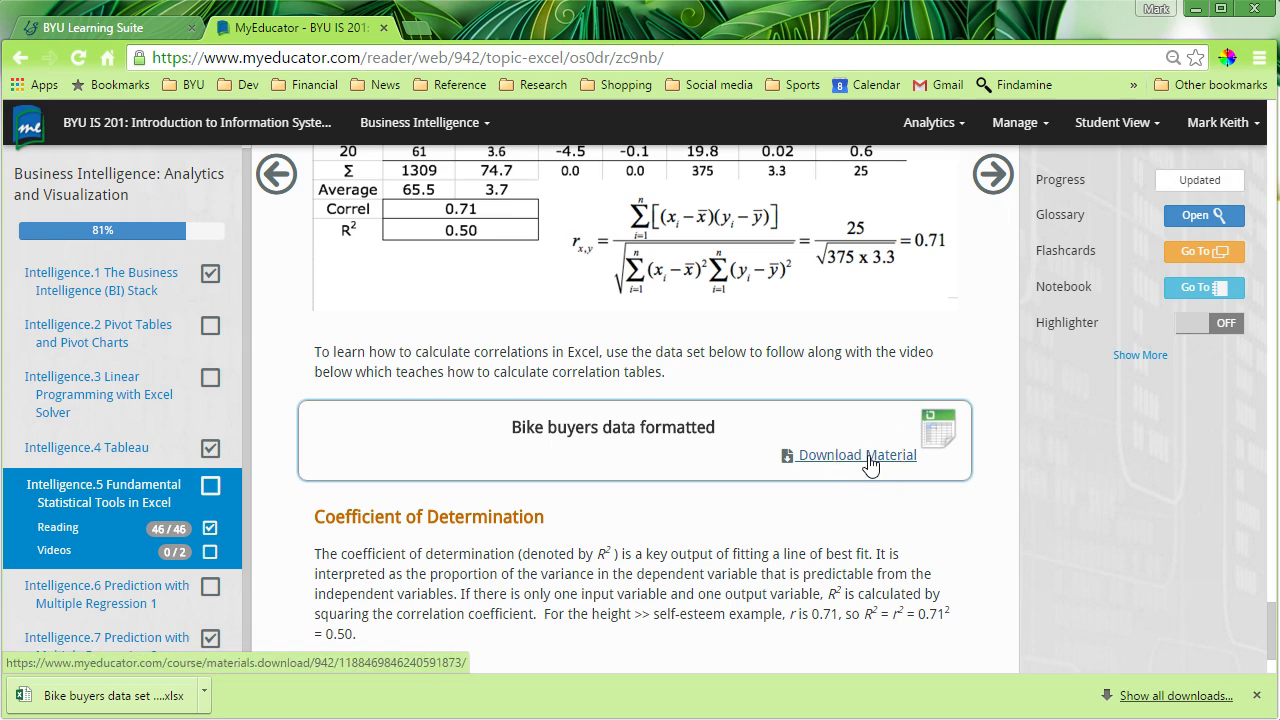
left_click(837, 455)
scroll(836, 453, "up", 14)
scroll(837, 455, "up", 15)
scroll(837, 458, "up", 15)
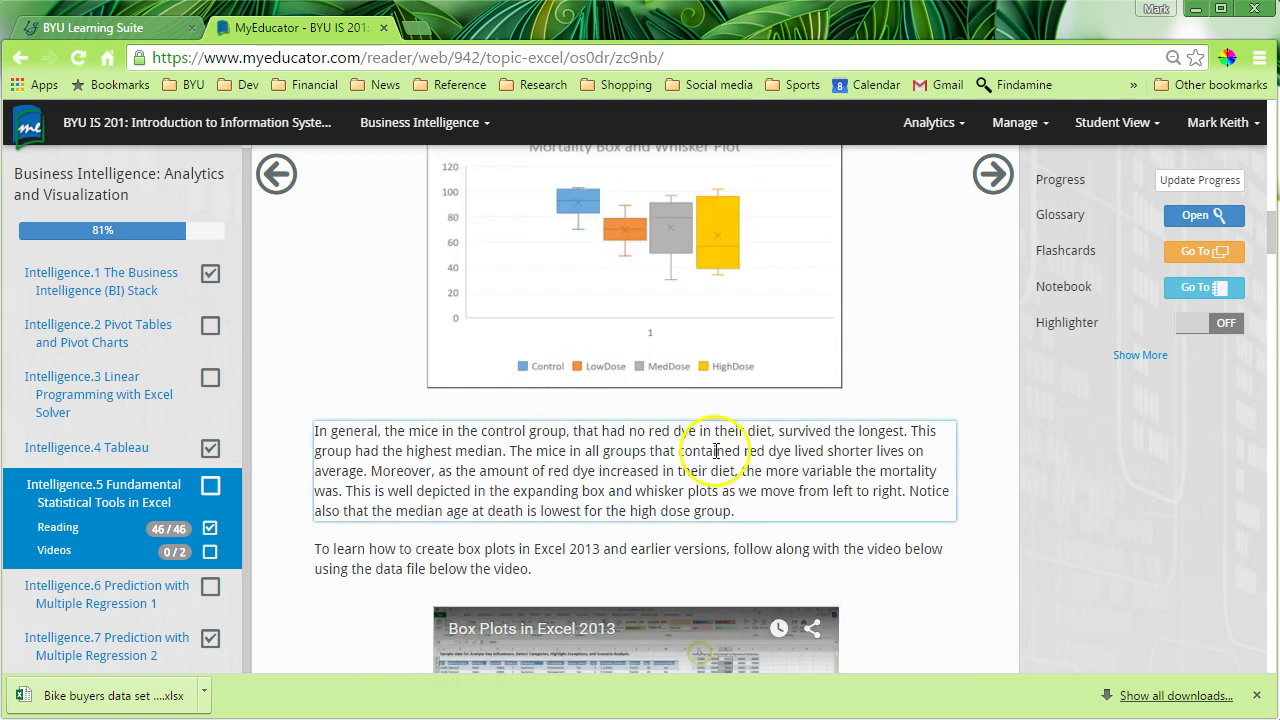
scroll(706, 471, "down", 3)
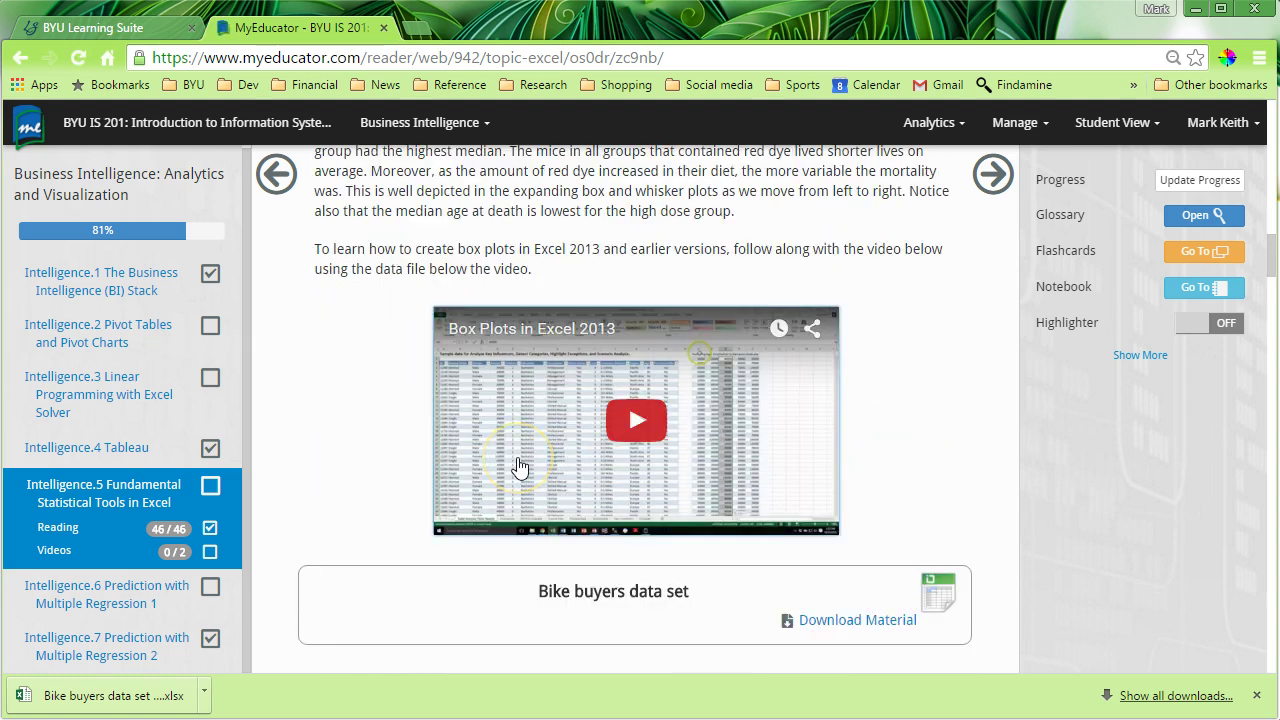
scroll(502, 444, "down", 15)
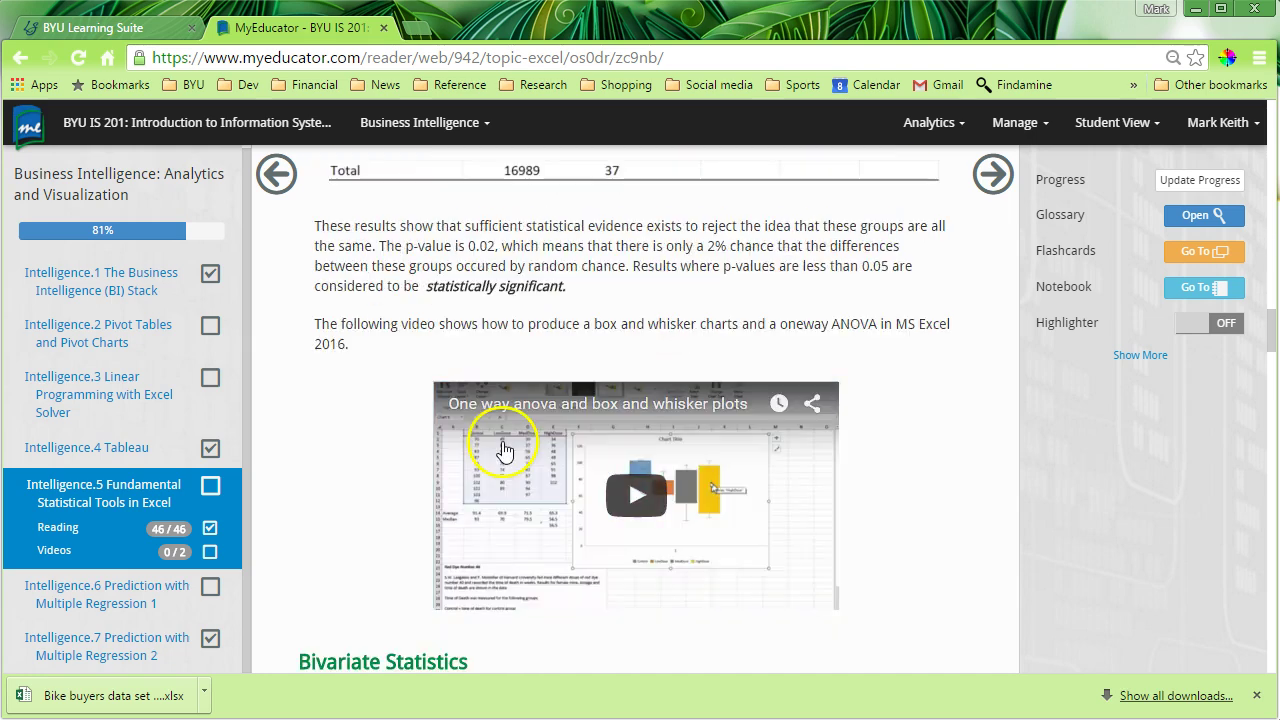
scroll(502, 452, "down", 15)
scroll(504, 444, "down", 15)
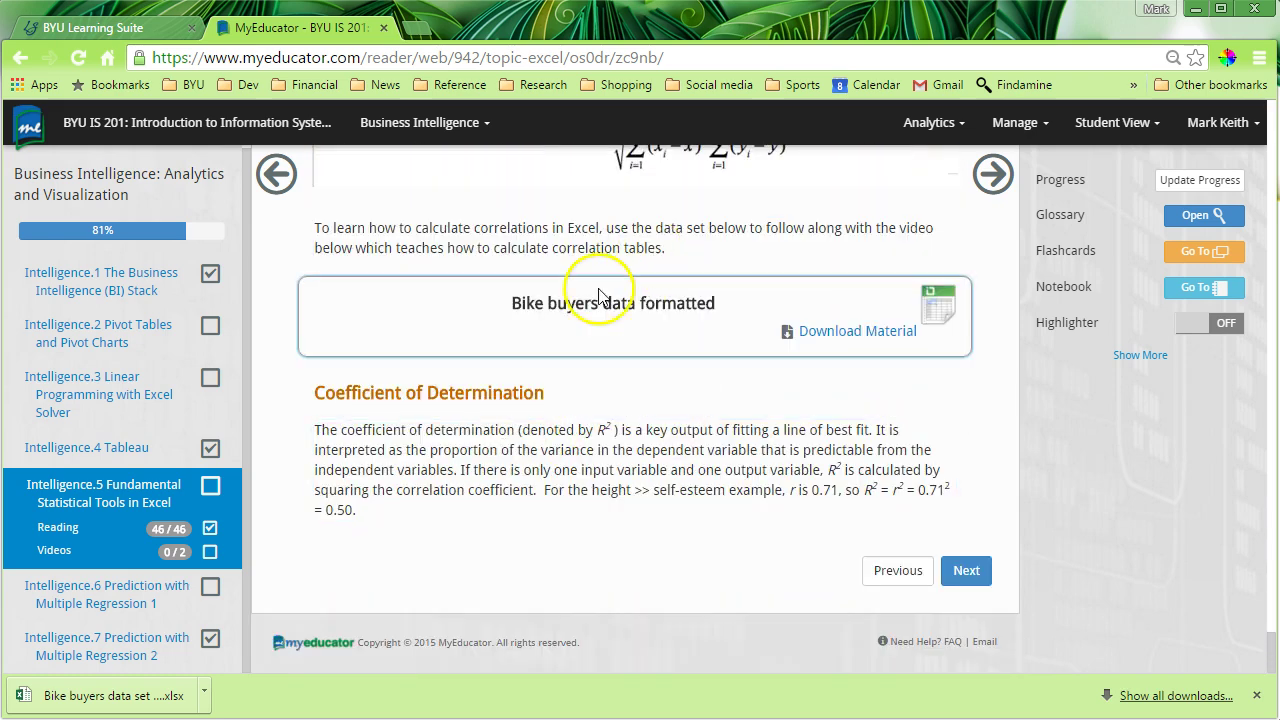
left_click(873, 338)
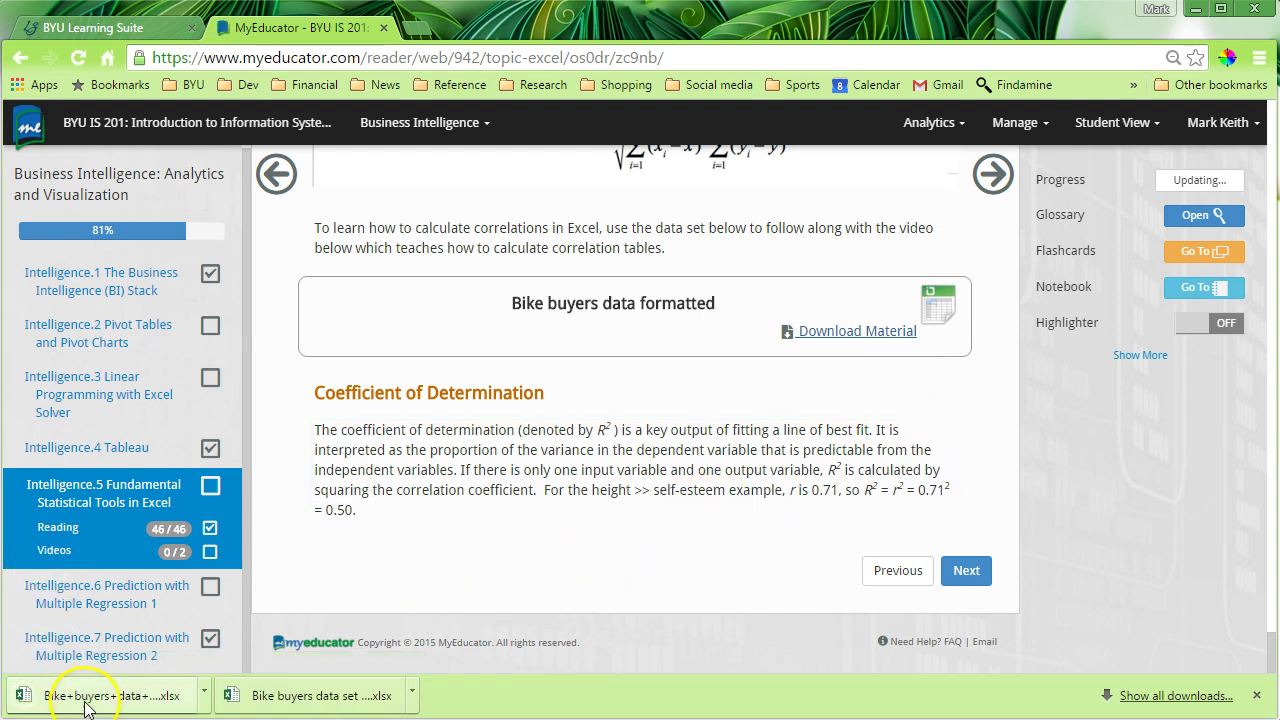
Open the downloaded revised bike buyers workbook, enable editing, and maximize the window
left_click(90, 705)
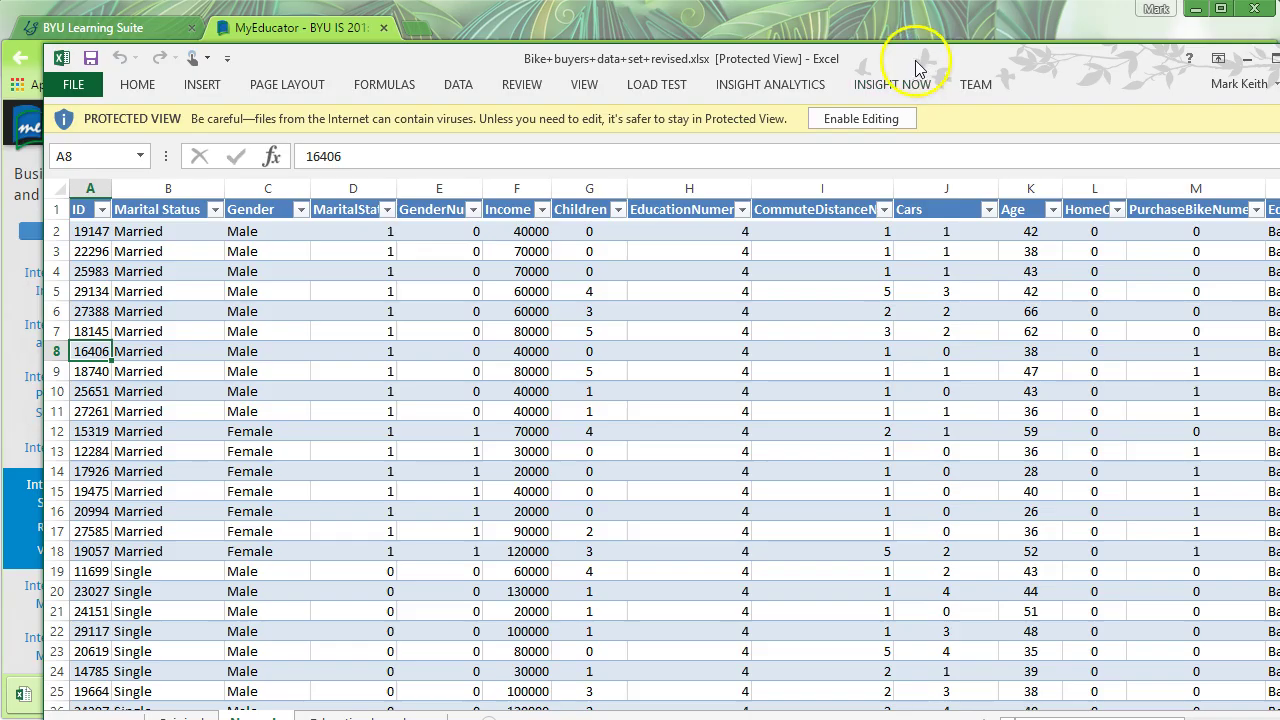
double_click(905, 52)
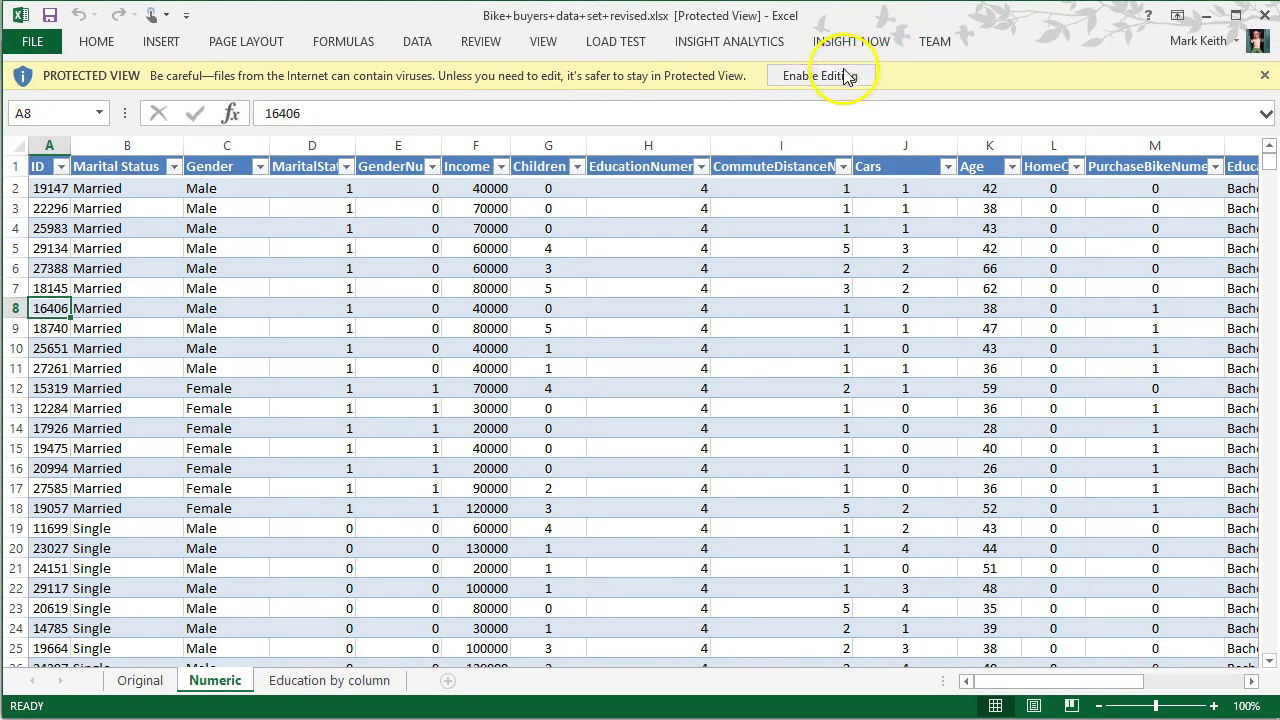
left_click(846, 78)
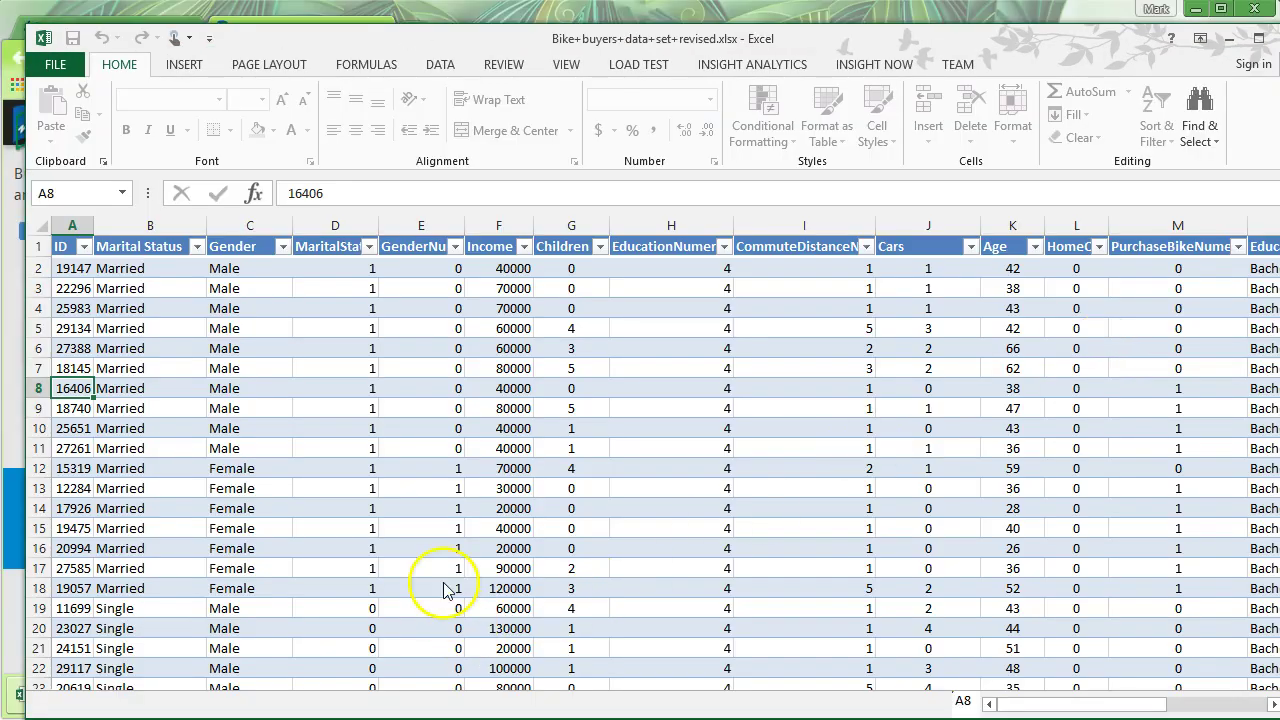
double_click(641, 37)
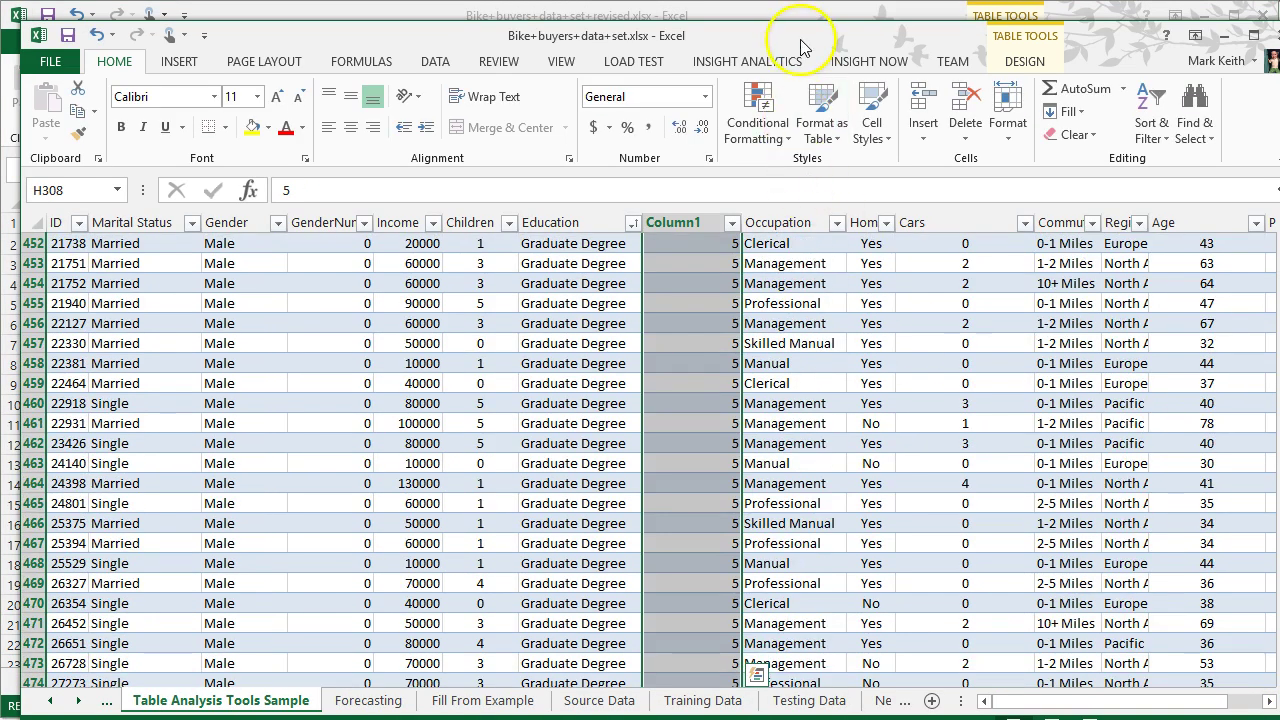
Close the older Bike+buyers+data+set.xlsx workbook without saving
left_click_drag(808, 14, 777, 54)
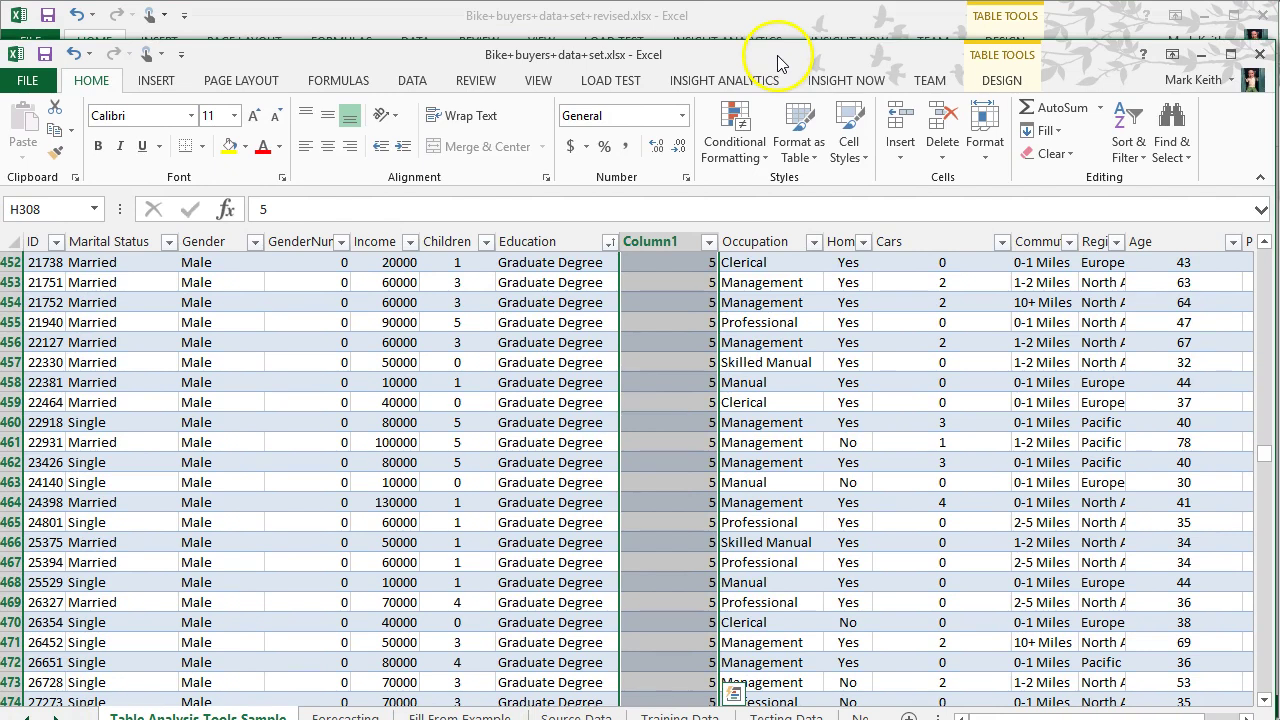
left_click(1261, 54)
left_click(648, 475)
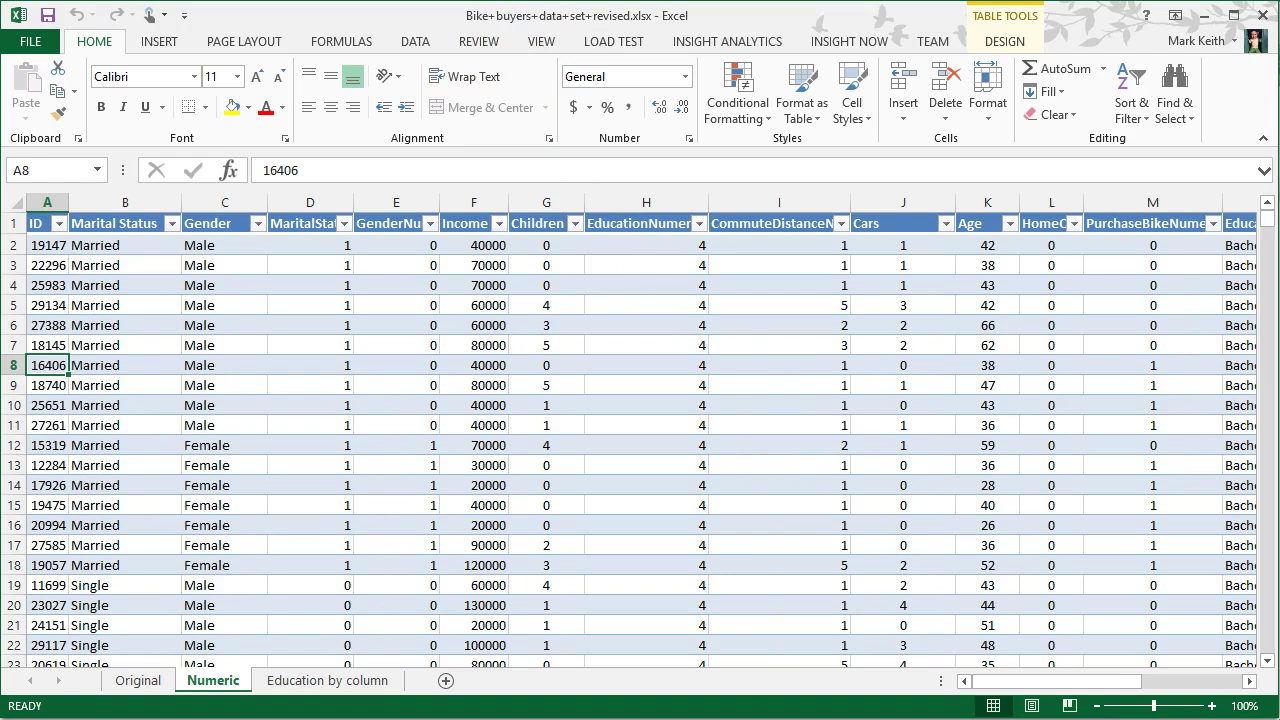
Compare the customer records, purchase answers and Gender values on Original with the Numeric sheet
left_click(137, 680)
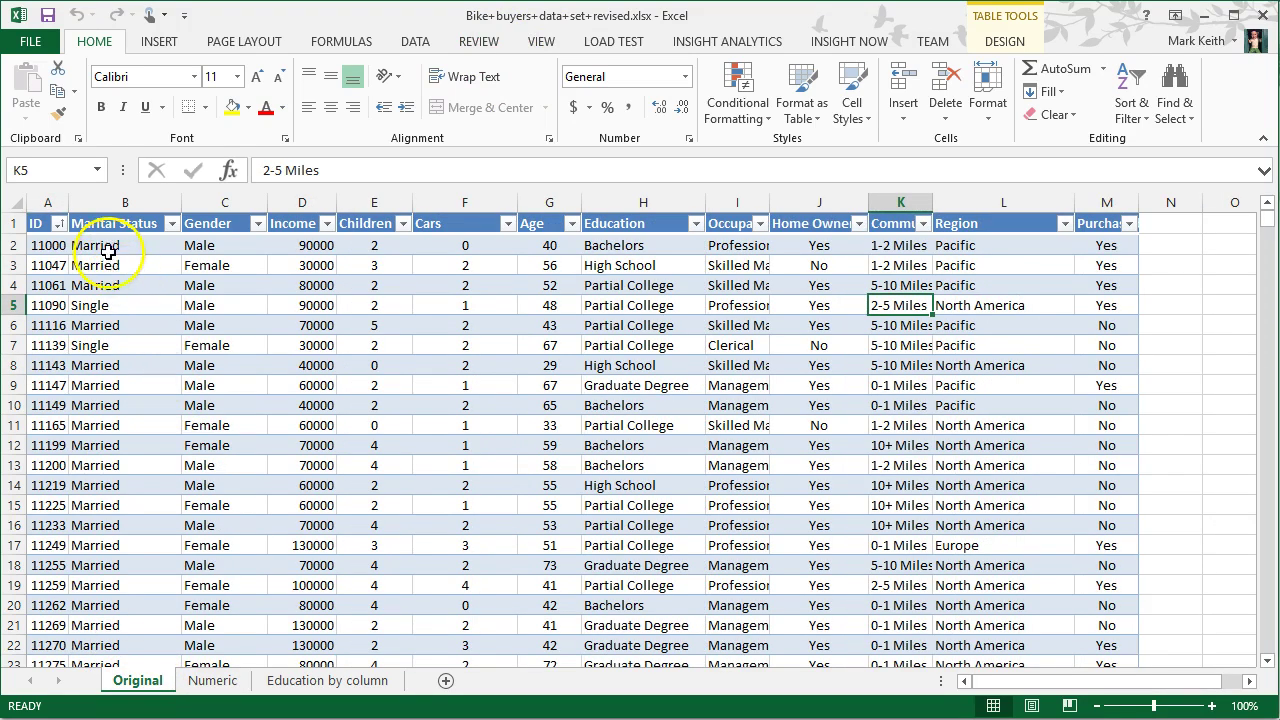
left_click_drag(95, 245, 1134, 271)
left_click(1128, 268)
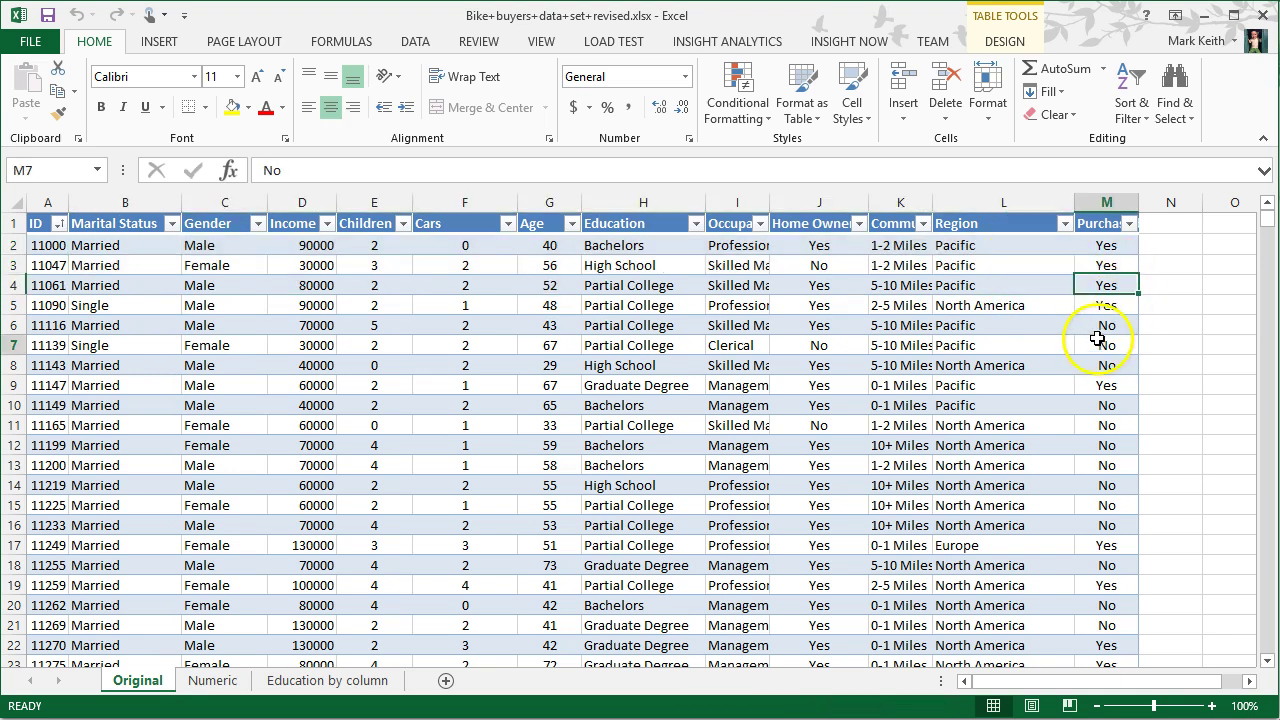
left_click(1096, 343)
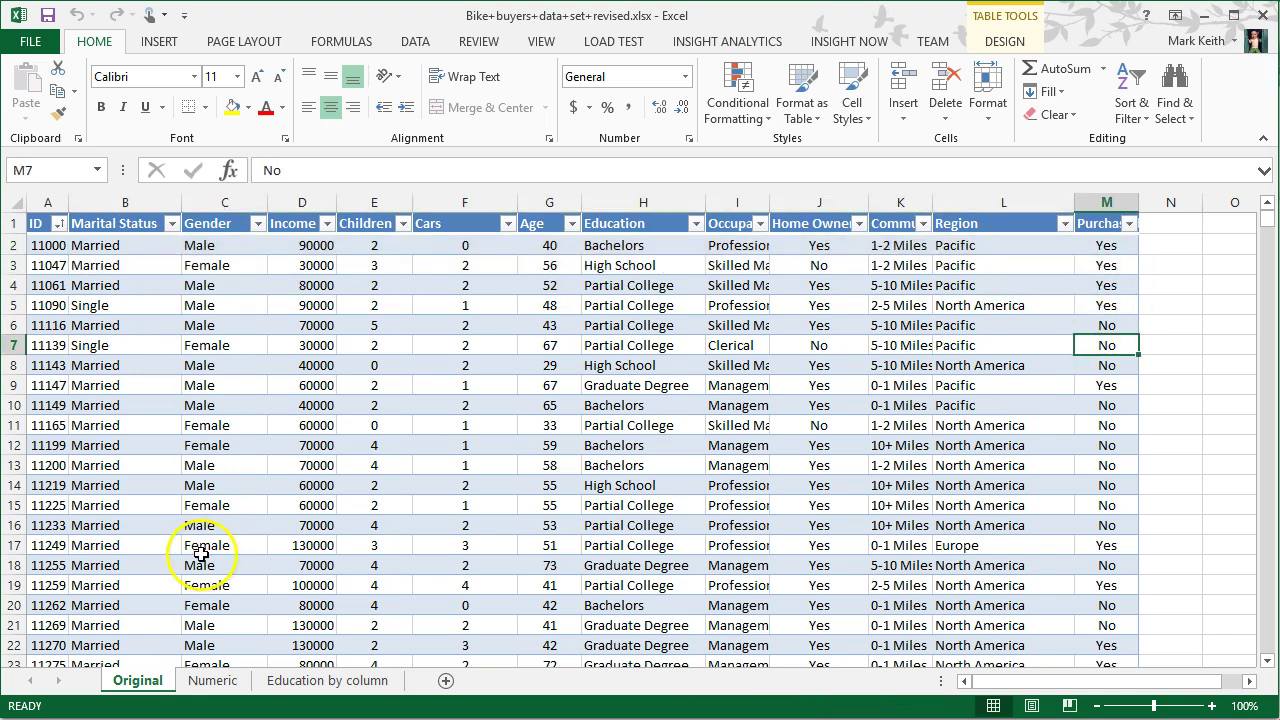
left_click(200, 682)
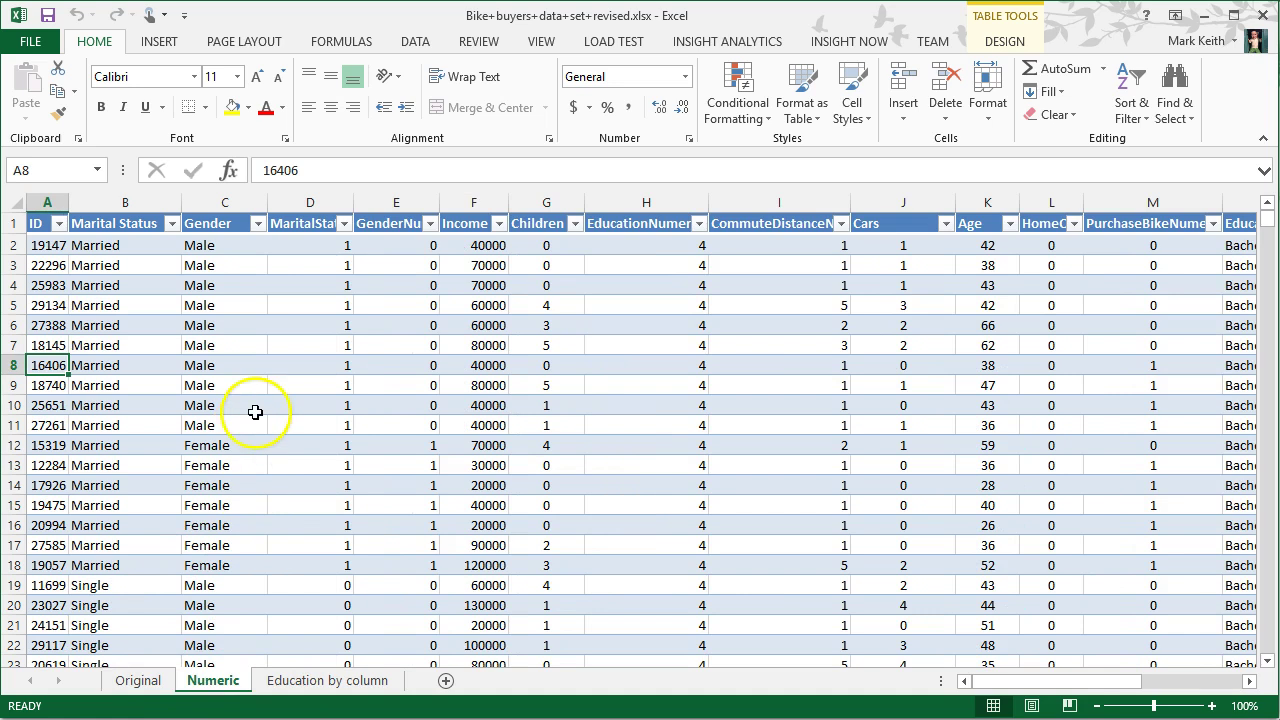
left_click(135, 680)
left_click_drag(214, 285, 211, 447)
left_click(213, 680)
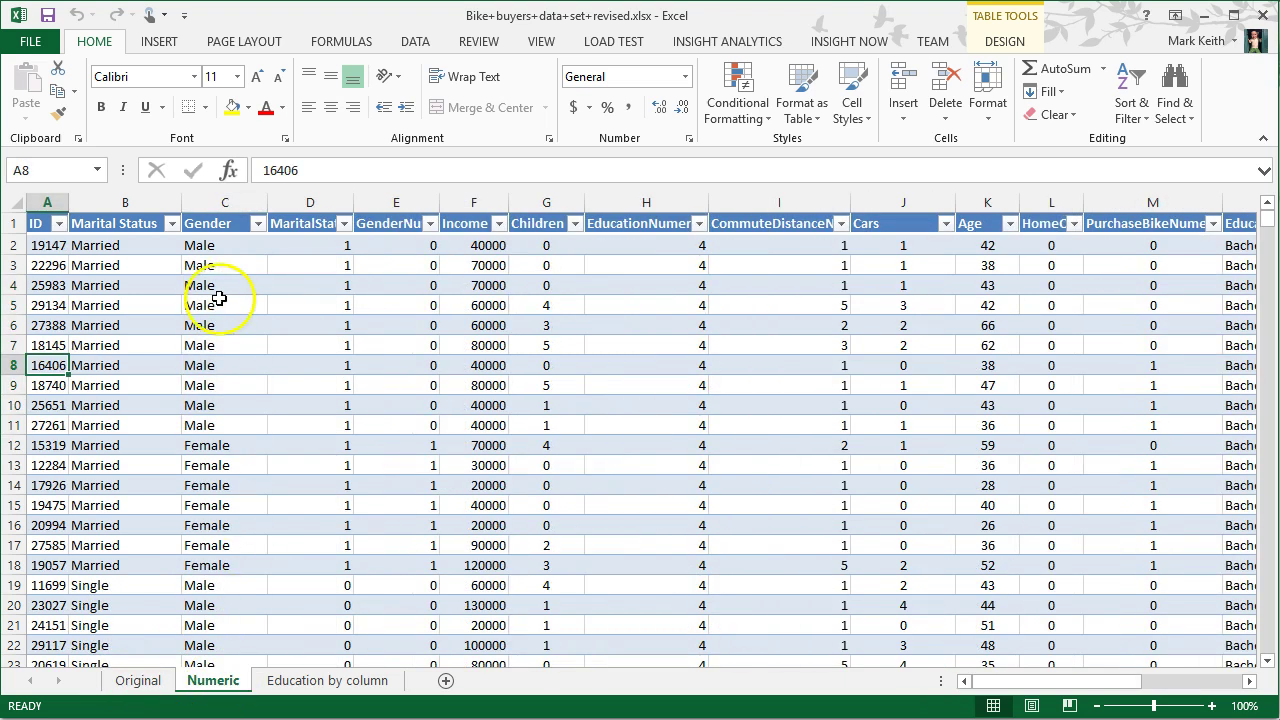
AutoFit column D on Numeric to show MaritalStatusNumeric and check the Married coding in B3 and B5
double_click(353, 202)
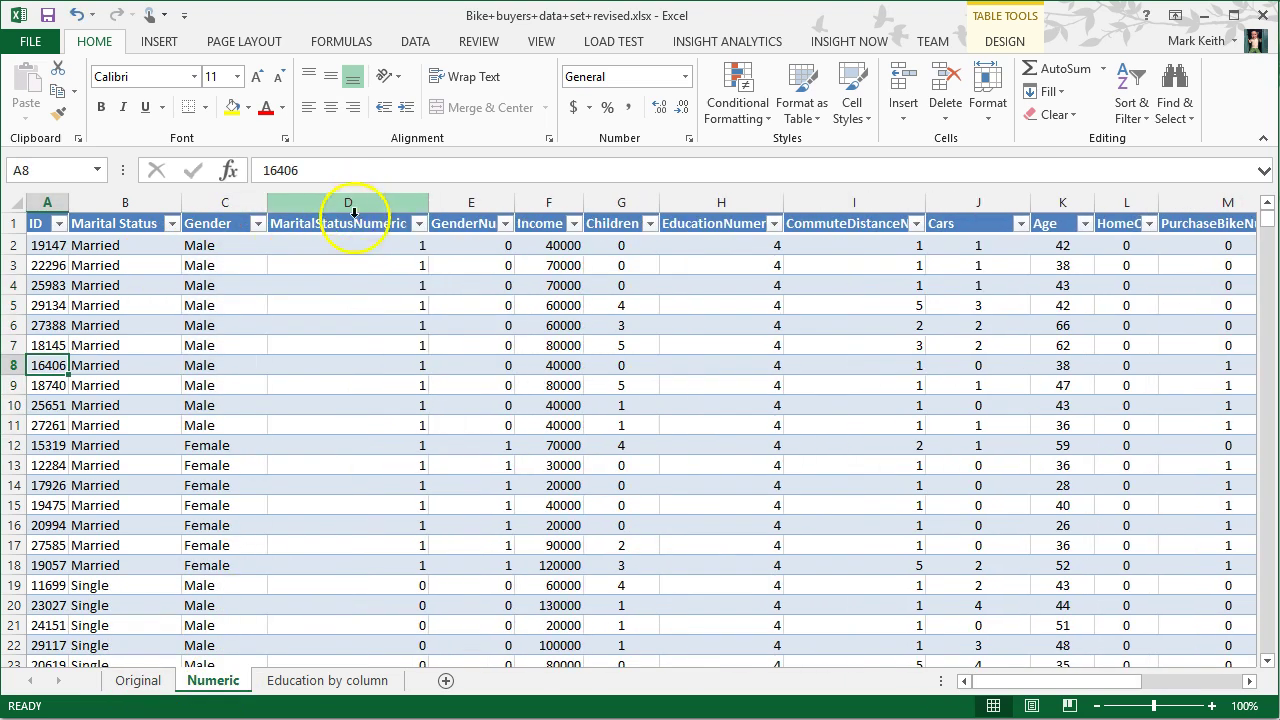
left_click(121, 260)
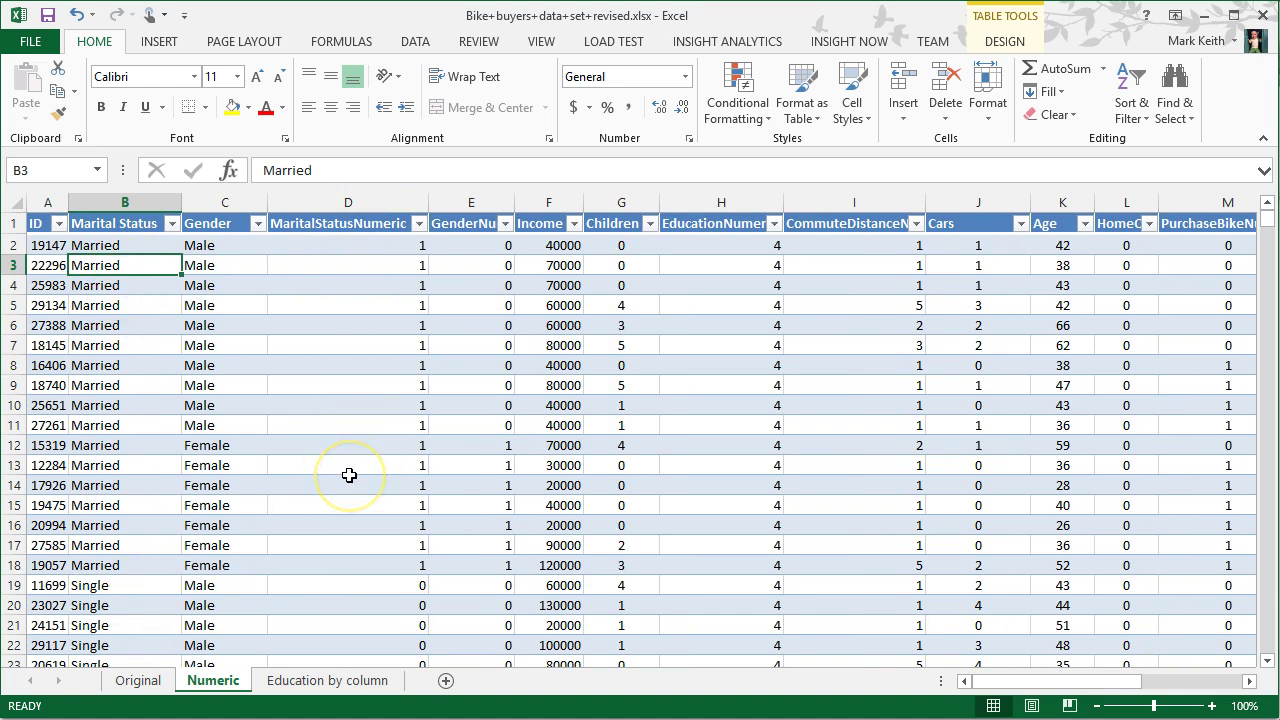
left_click(112, 305)
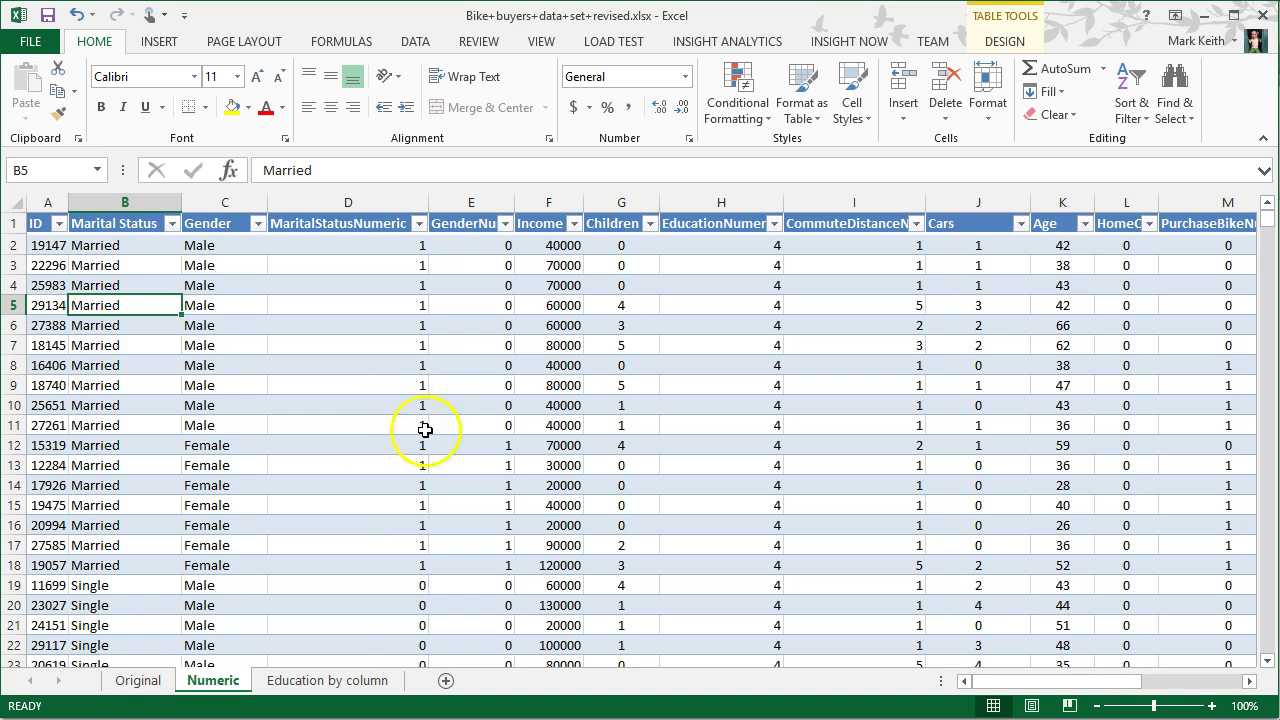
left_click_drag(975, 684, 1020, 688)
left_click(1103, 266)
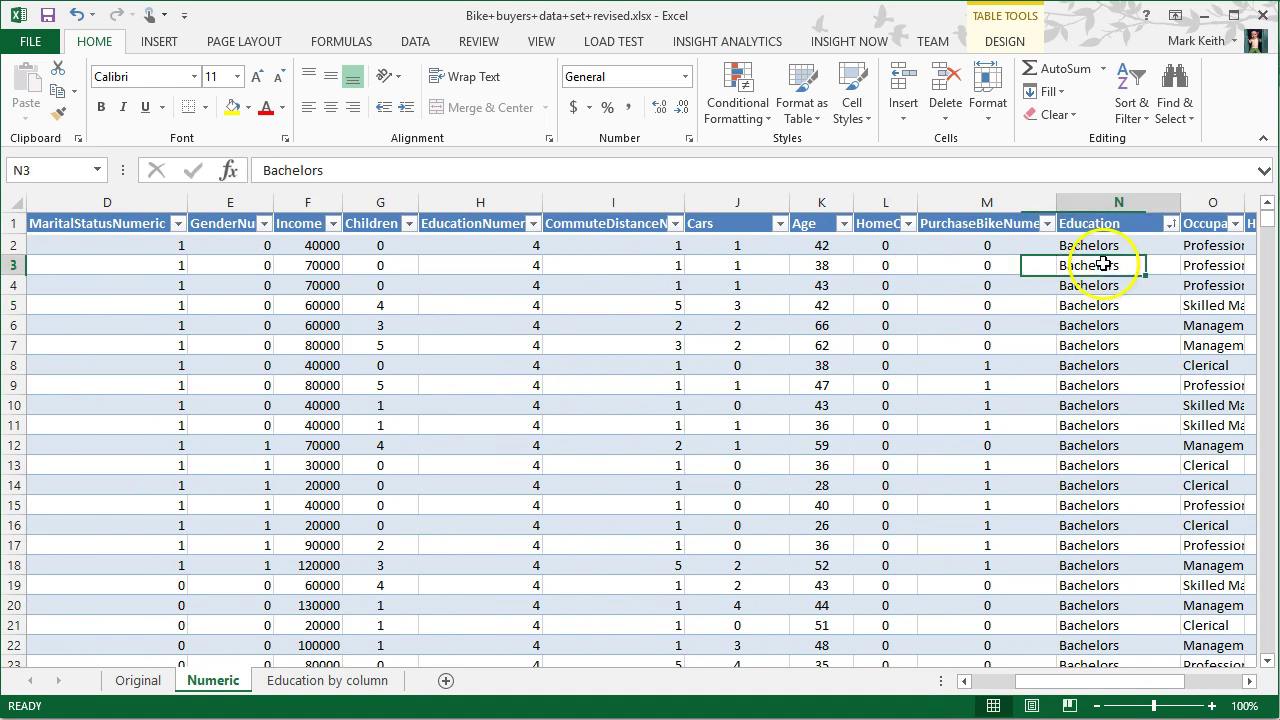
left_click(1127, 345)
scroll(1127, 350, "down", 20)
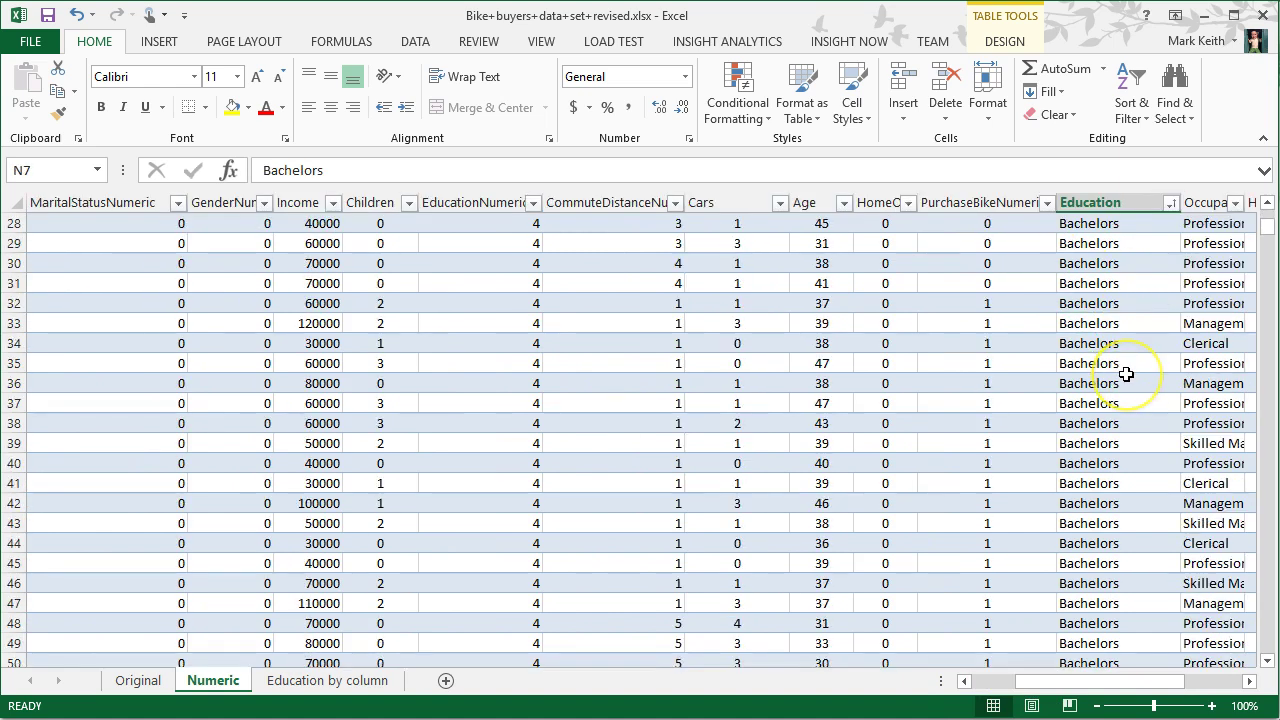
scroll(1127, 374, "down", 20)
scroll(1127, 374, "down", 20)
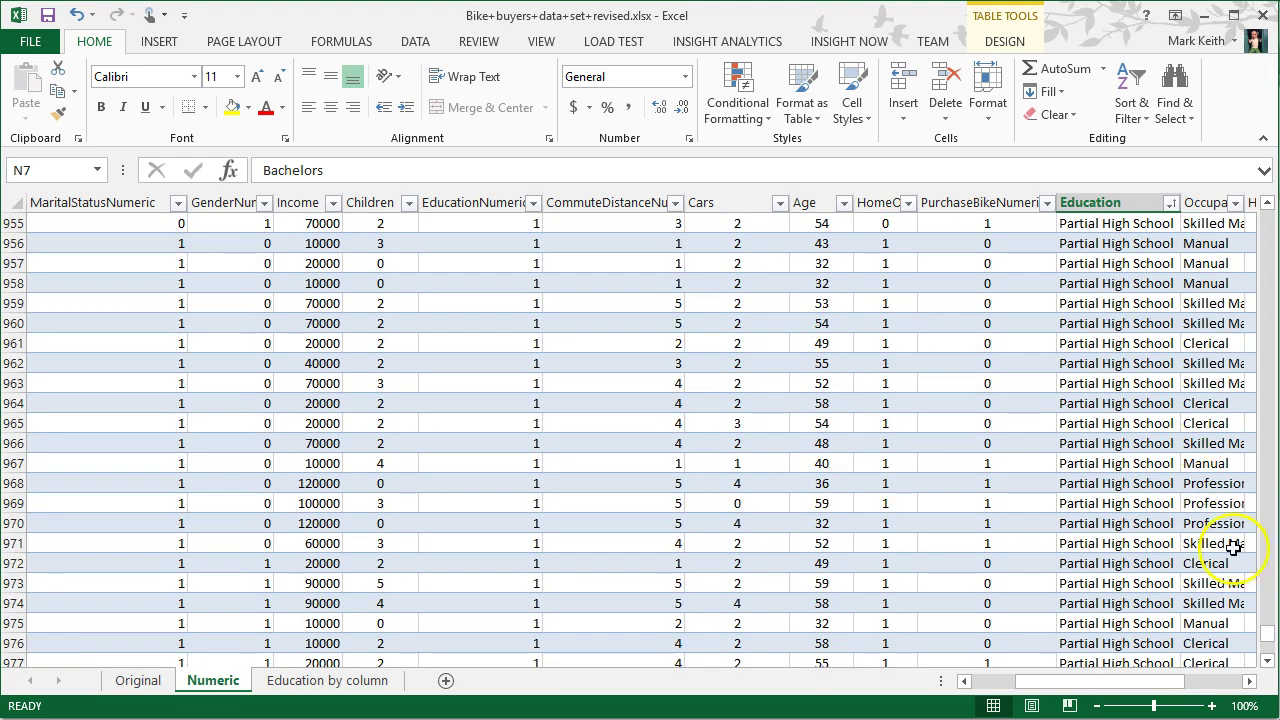
left_click_drag(1265, 643, 1262, 205)
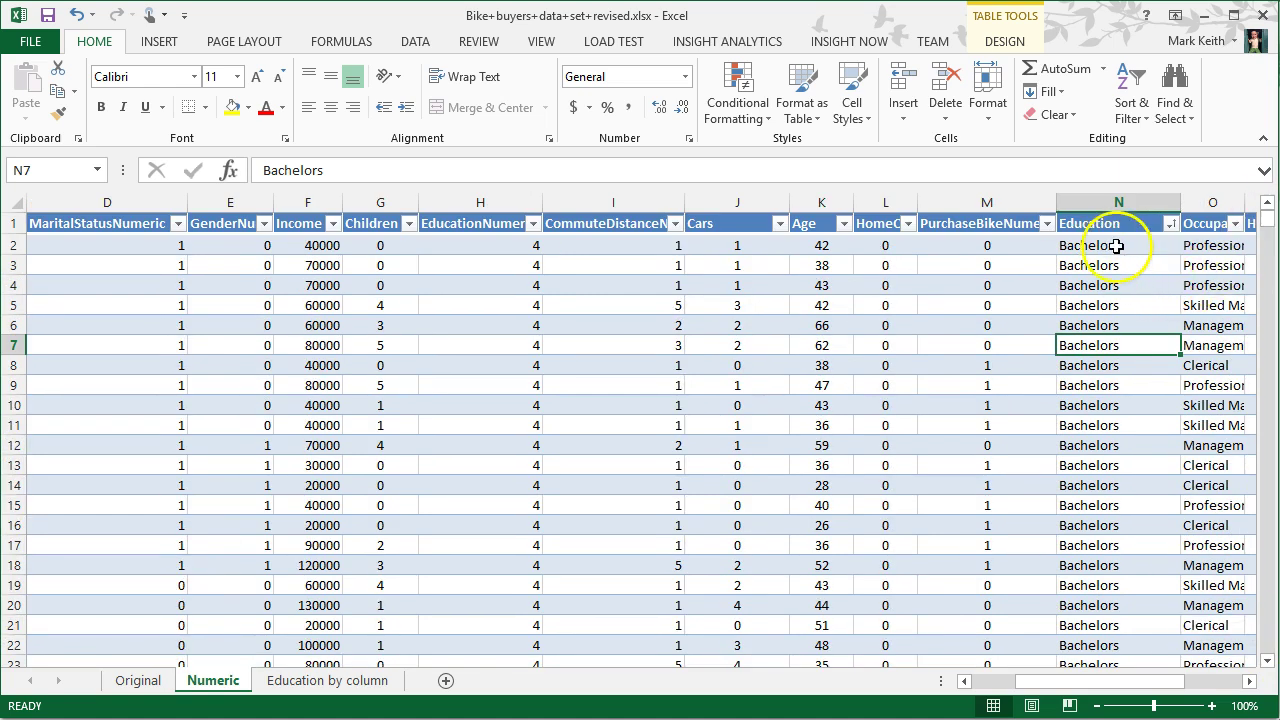
left_click(500, 249)
left_click(1138, 247)
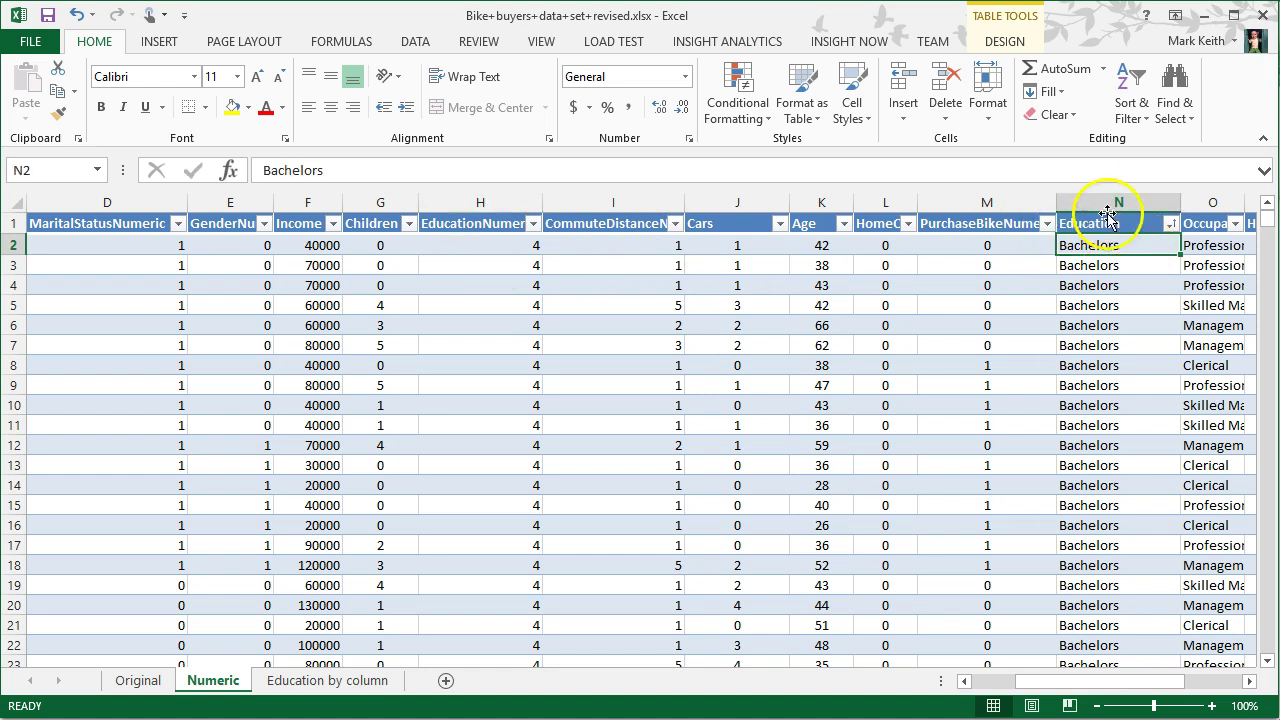
left_click(1112, 201)
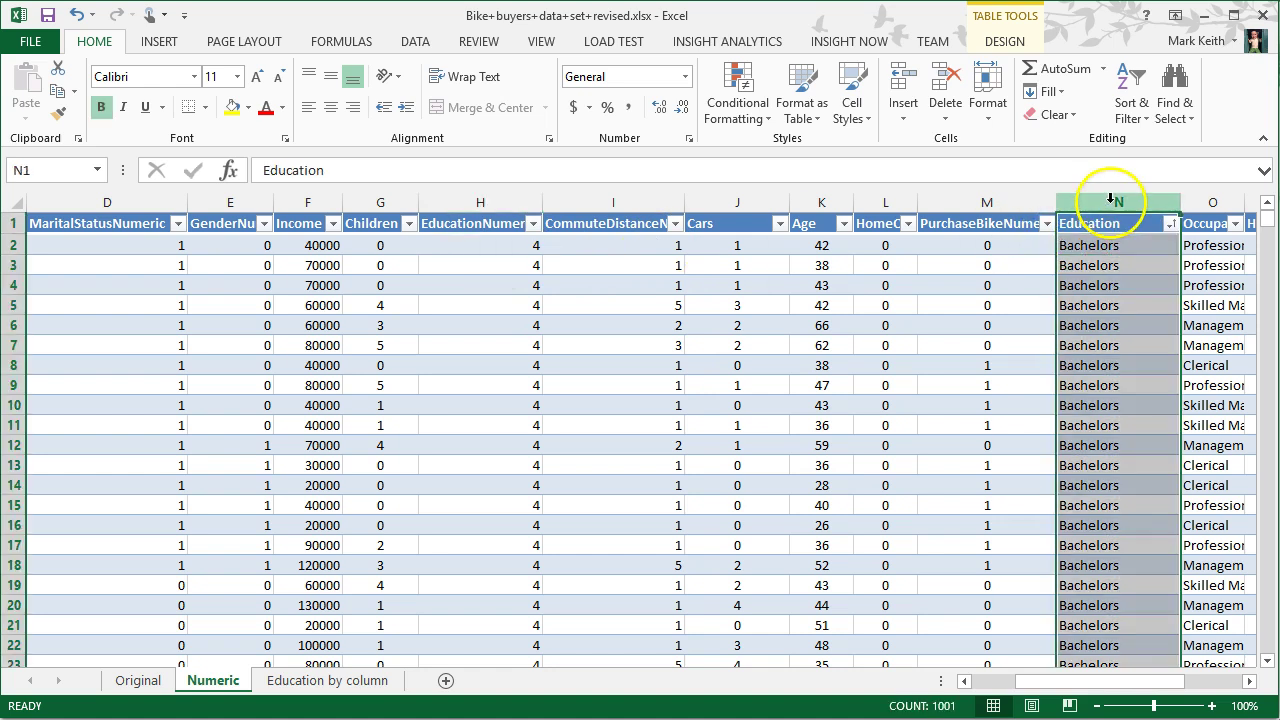
left_click(479, 223, "ctrl")
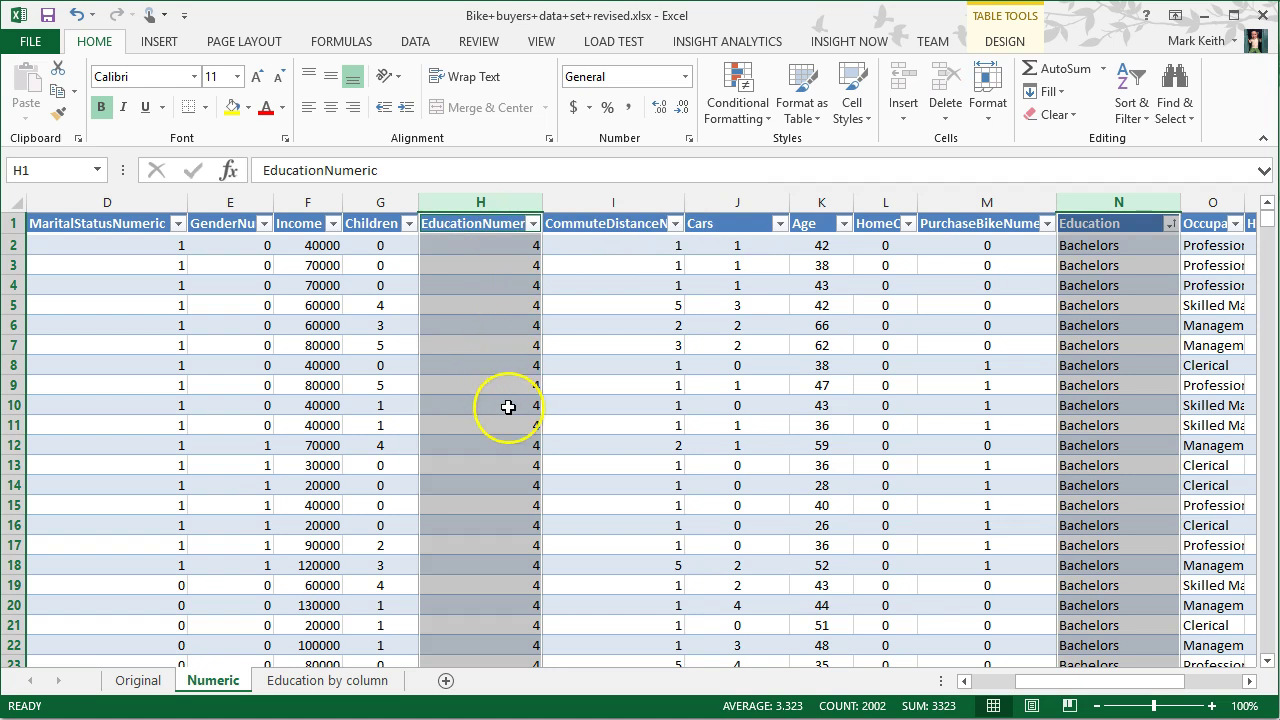
scroll(508, 407, "down", 1)
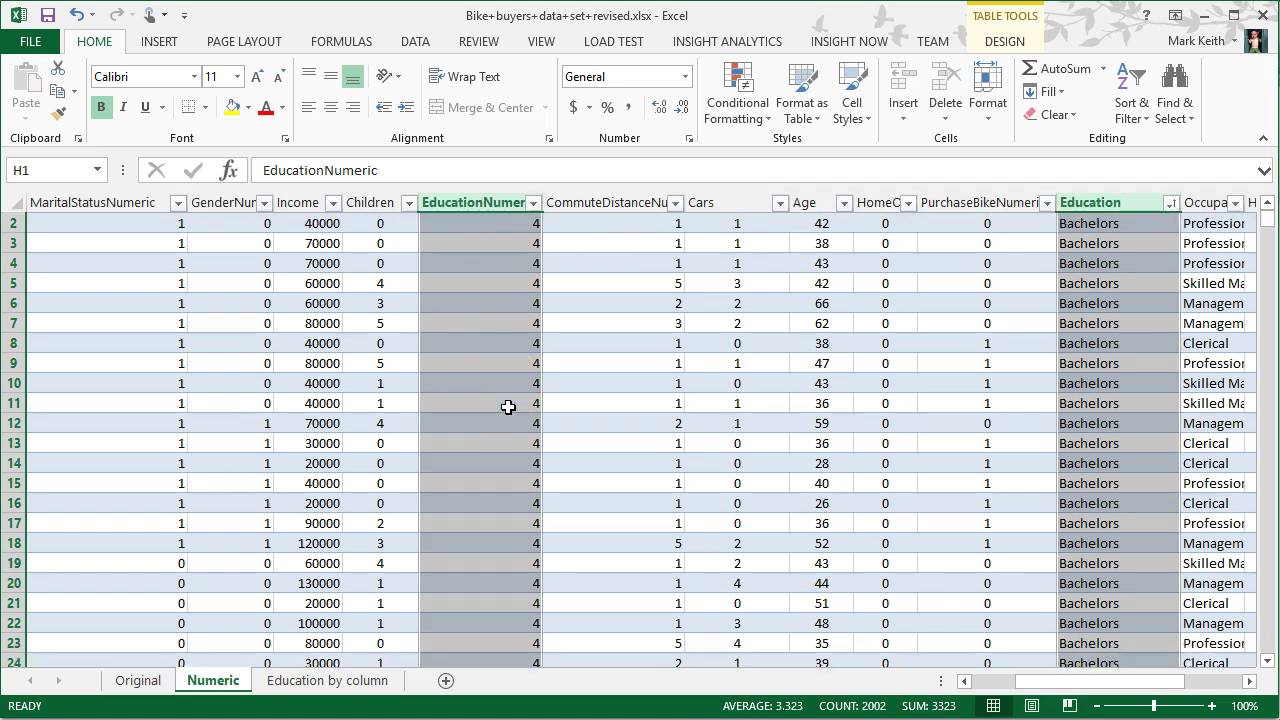
mouse_move(1267, 219)
left_mouse_down()
mouse_move(1267, 636)
mouse_move(1262, 215)
mouse_move(1270, 372)
mouse_move(1266, 225)
left_mouse_up()
left_click(477, 249)
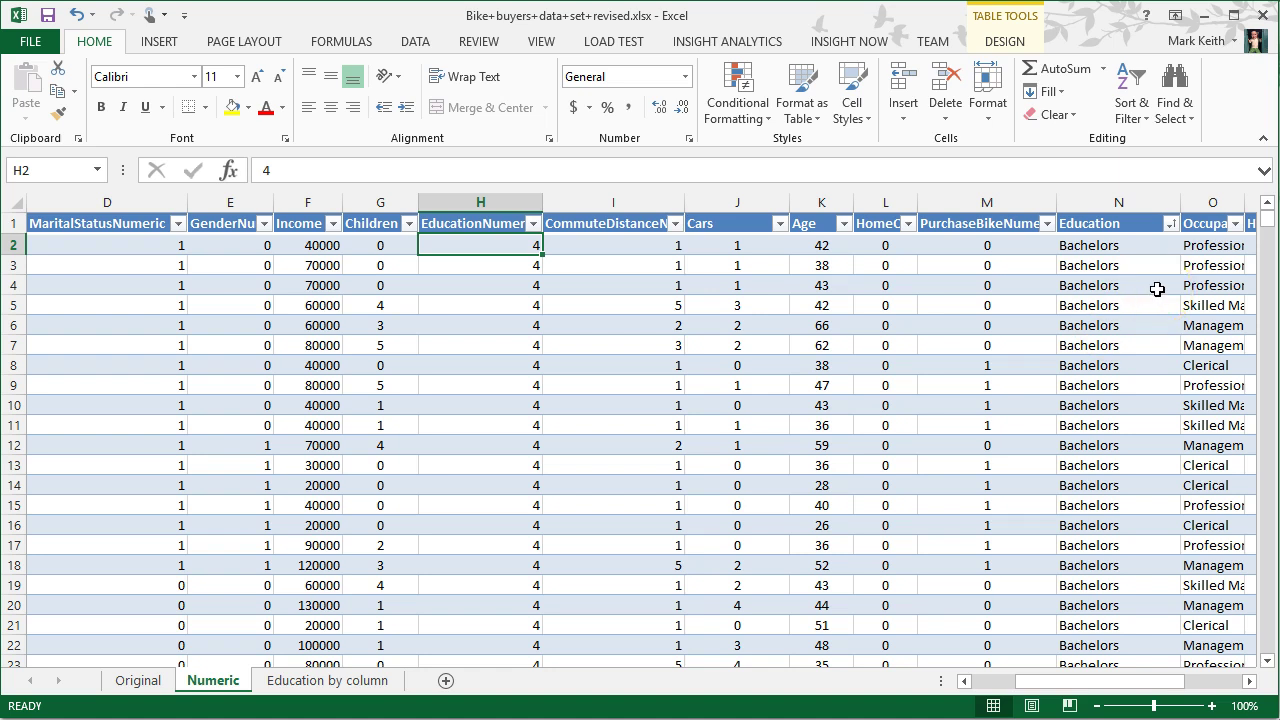
left_click_drag(480, 225, 491, 605)
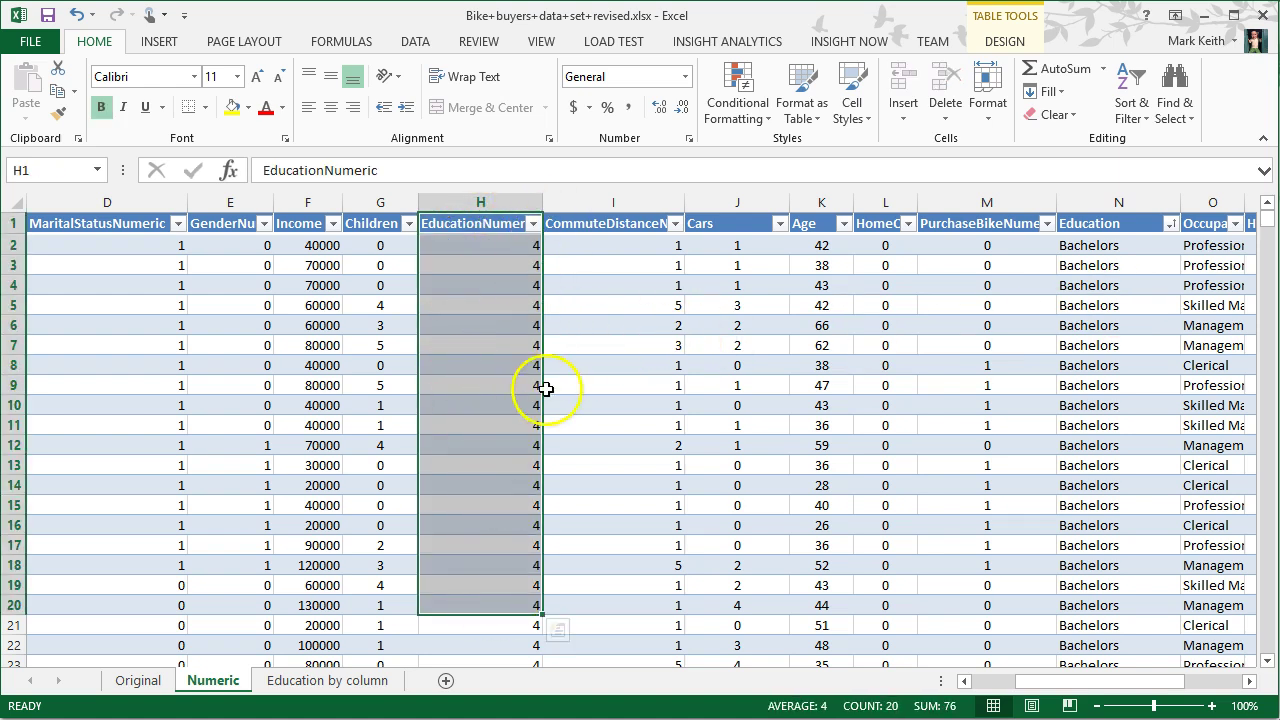
left_click(481, 389)
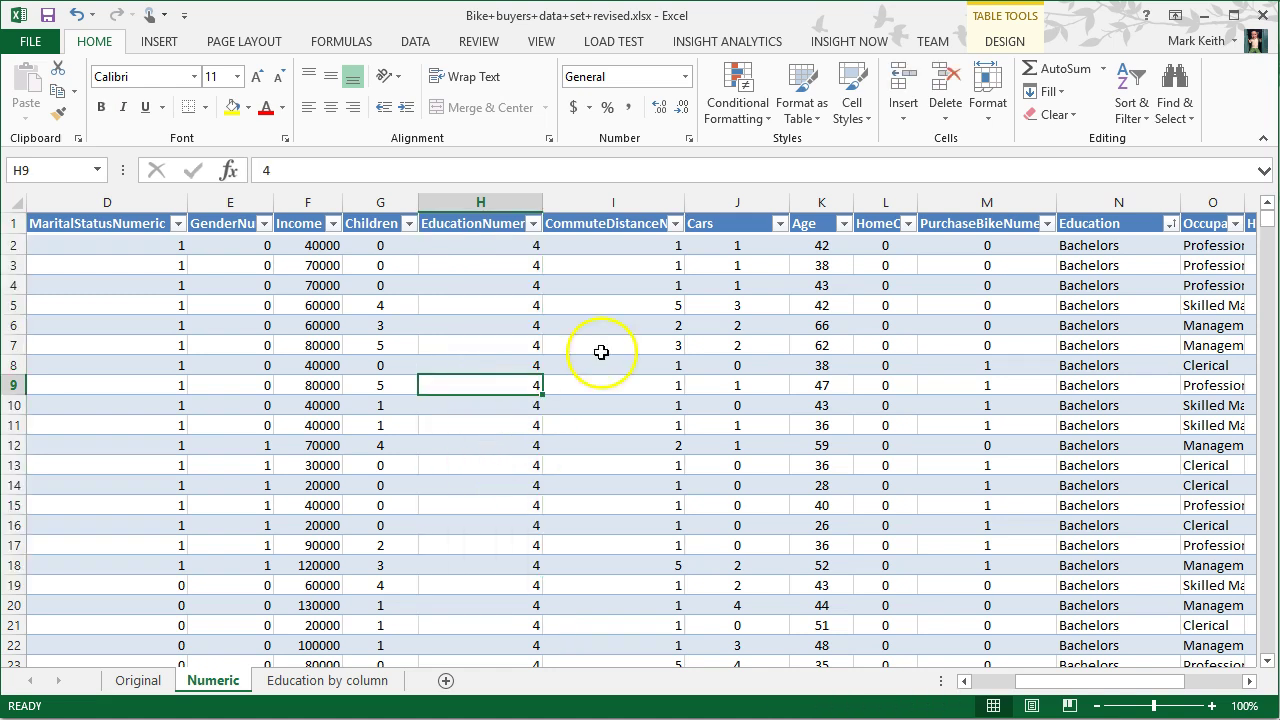
left_click(660, 308)
left_click_drag(1063, 686, 1085, 688)
left_click(1130, 283)
left_click(1130, 385)
left_click(1124, 446)
left_click(1124, 520)
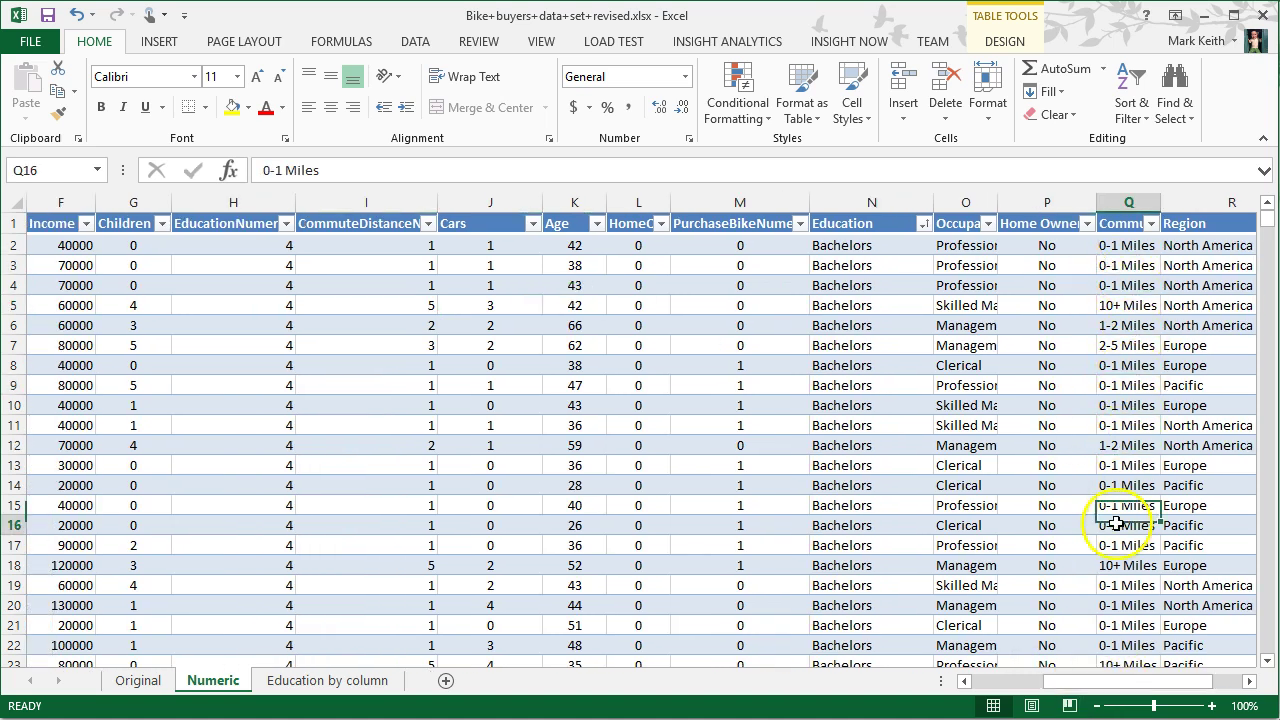
left_click(384, 248)
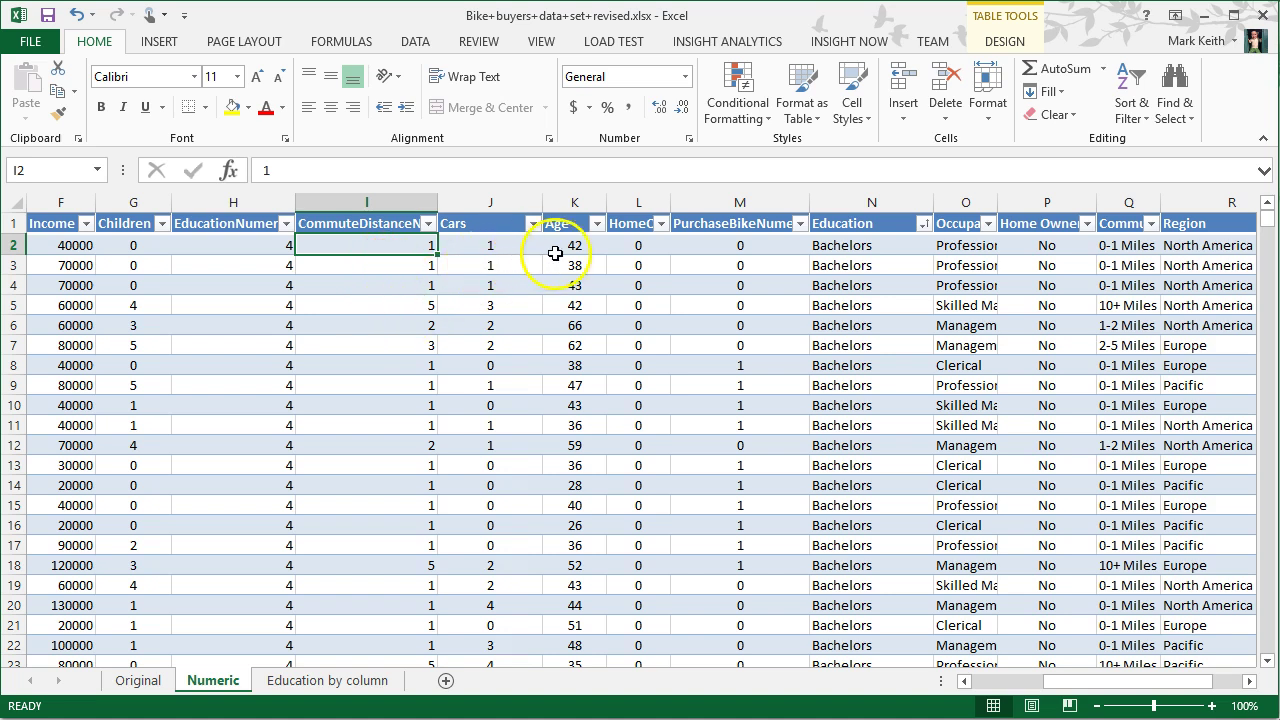
left_click(634, 247)
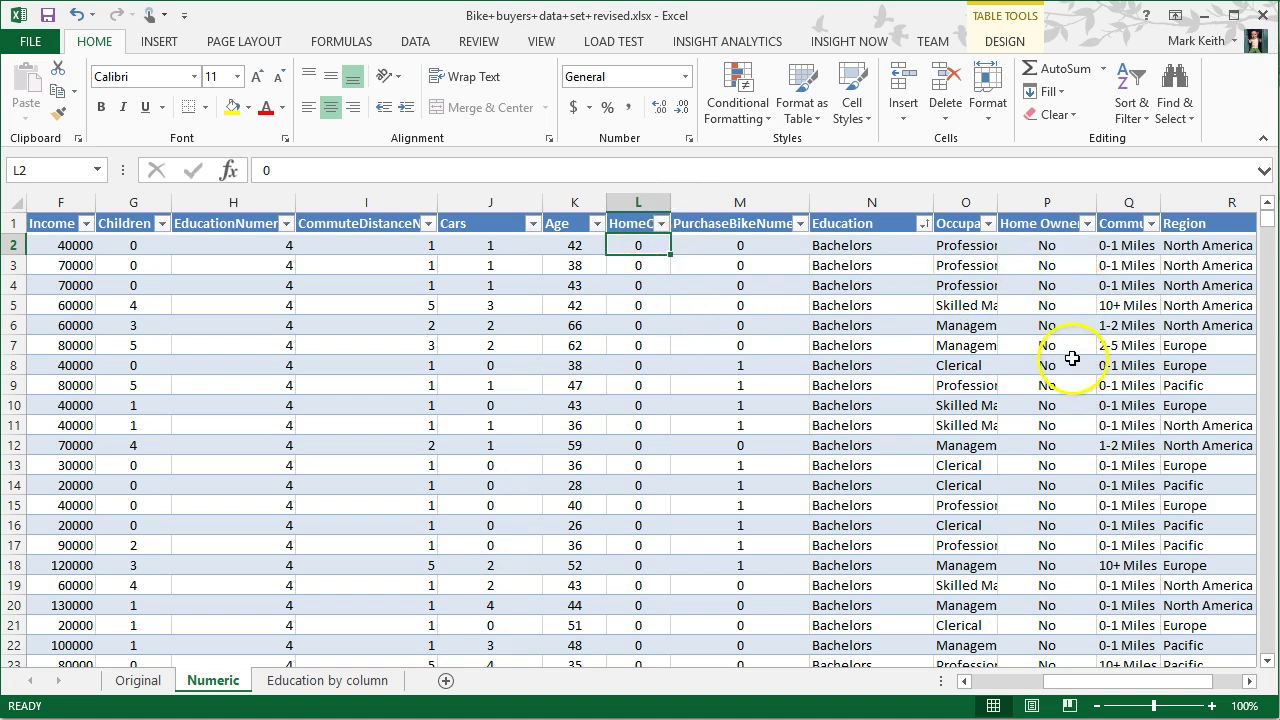
left_click(733, 283)
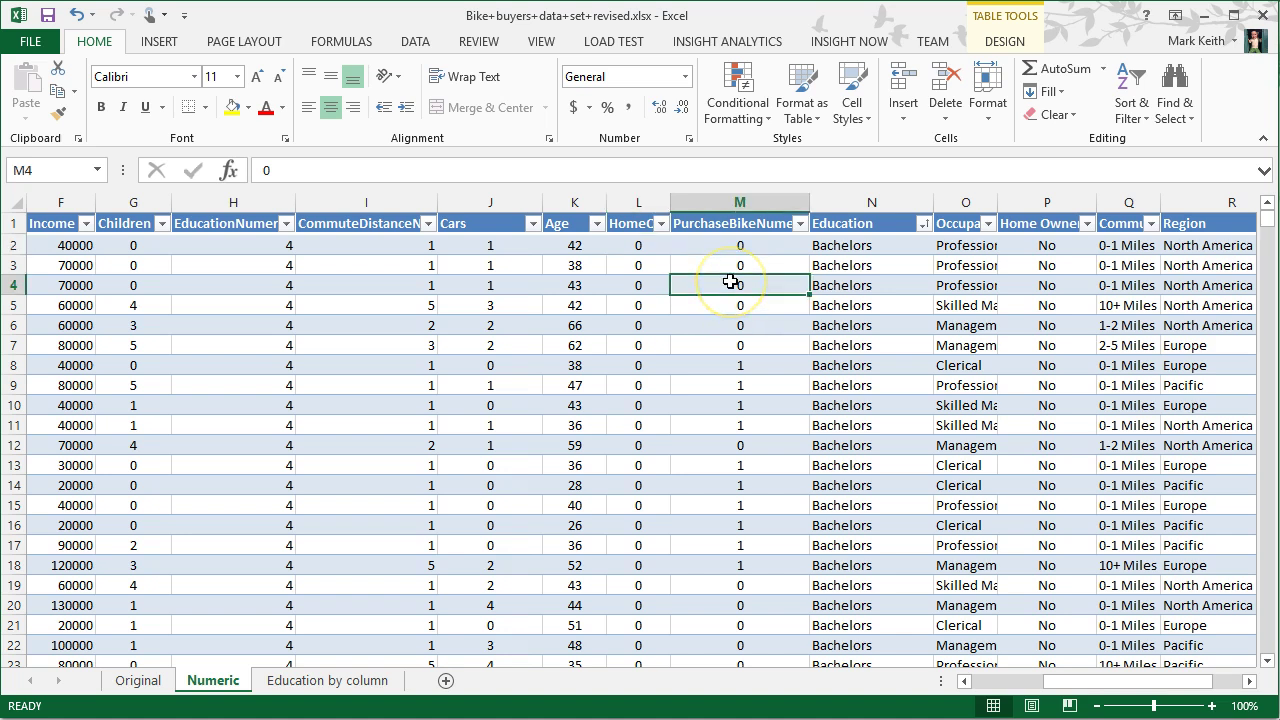
left_click(743, 265)
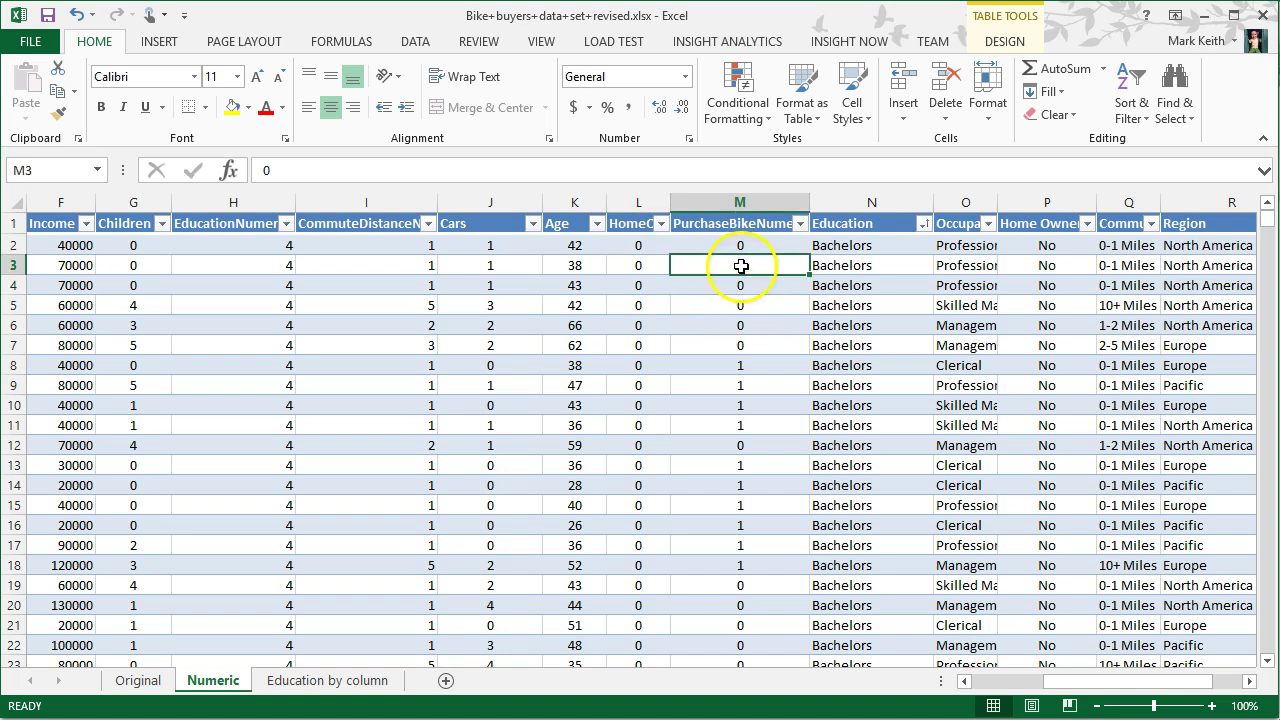
left_click(740, 386)
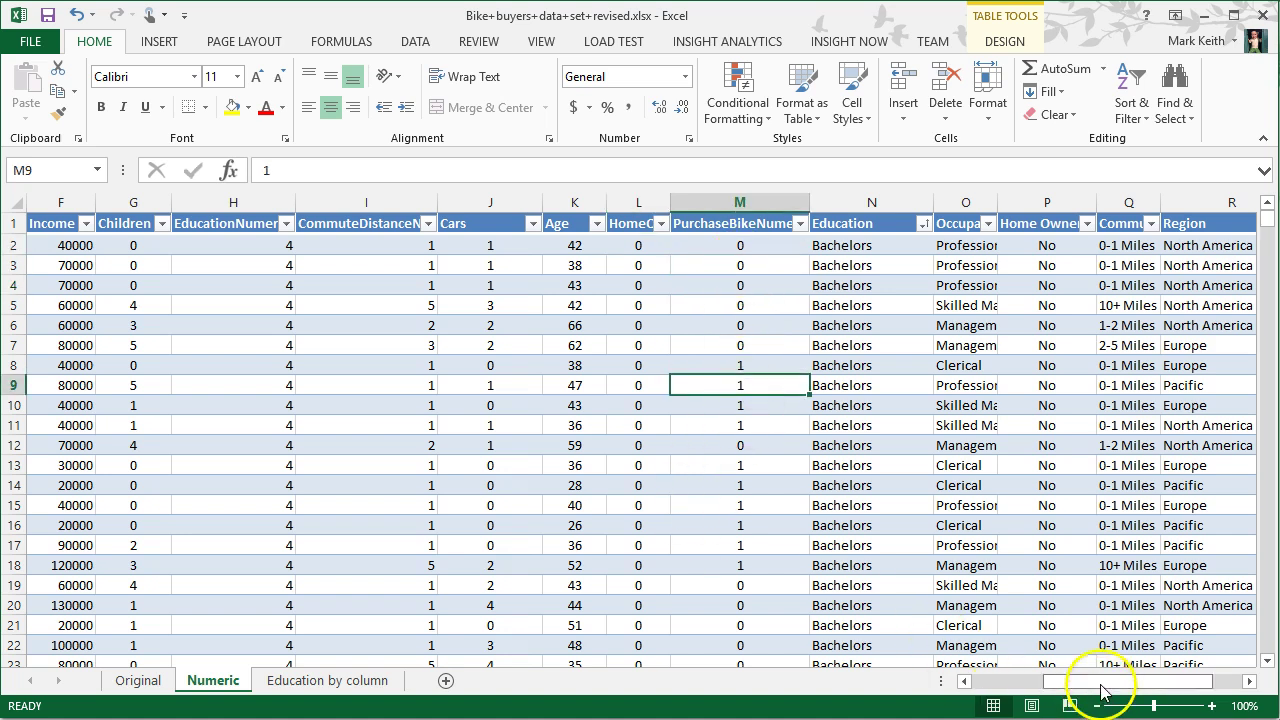
left_click_drag(1097, 682, 1022, 692)
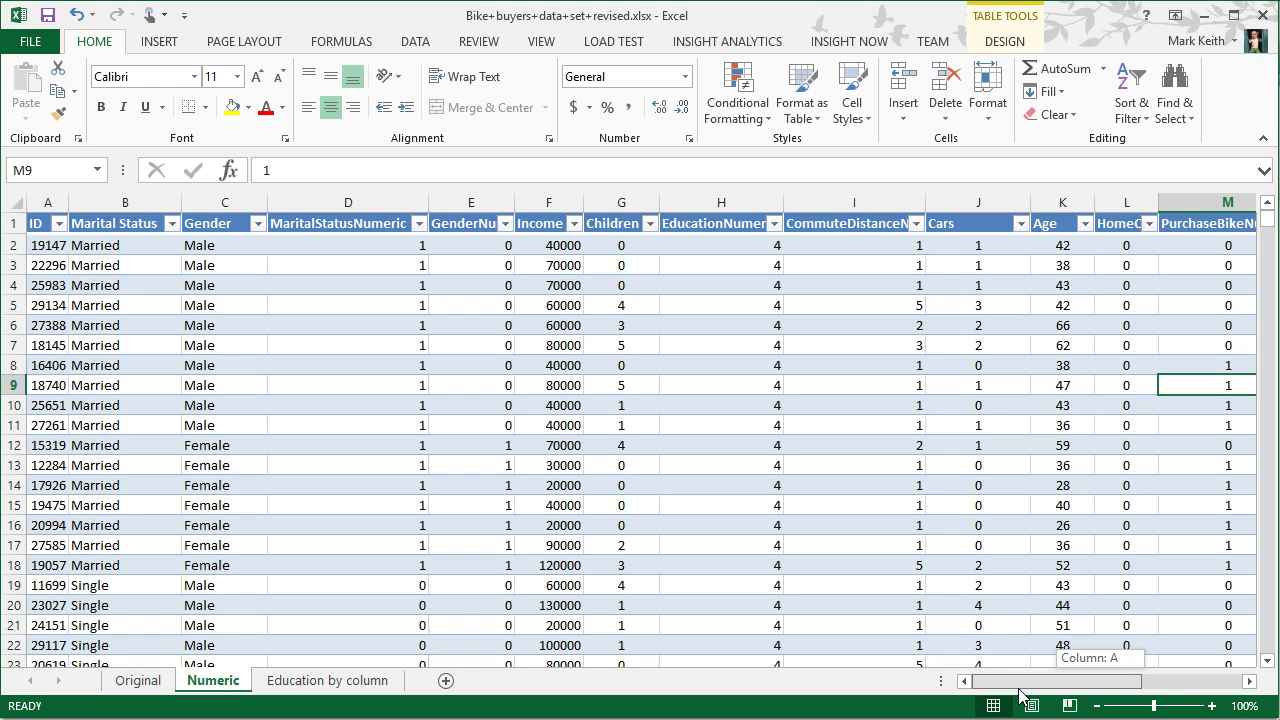
left_click_drag(1022, 692, 1180, 677)
Start a CORREL formula in U3 using the whole Income column as the first range
left_click(1243, 272)
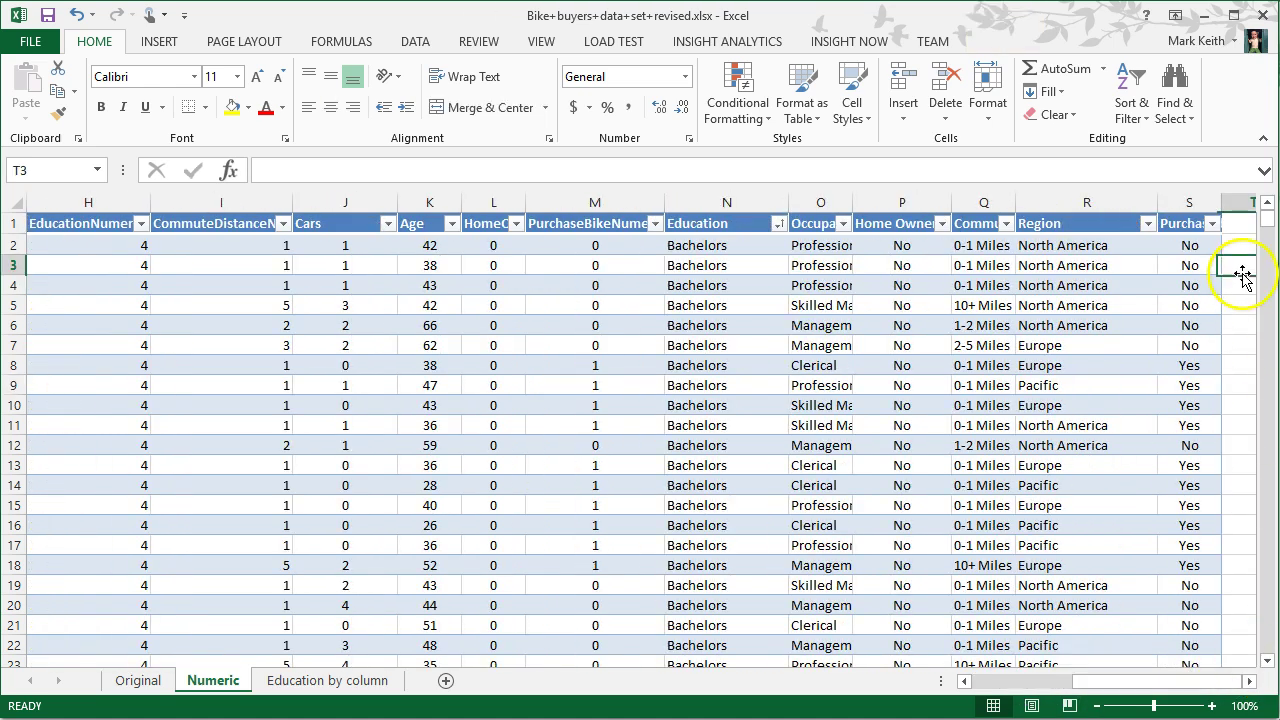
key("Right")
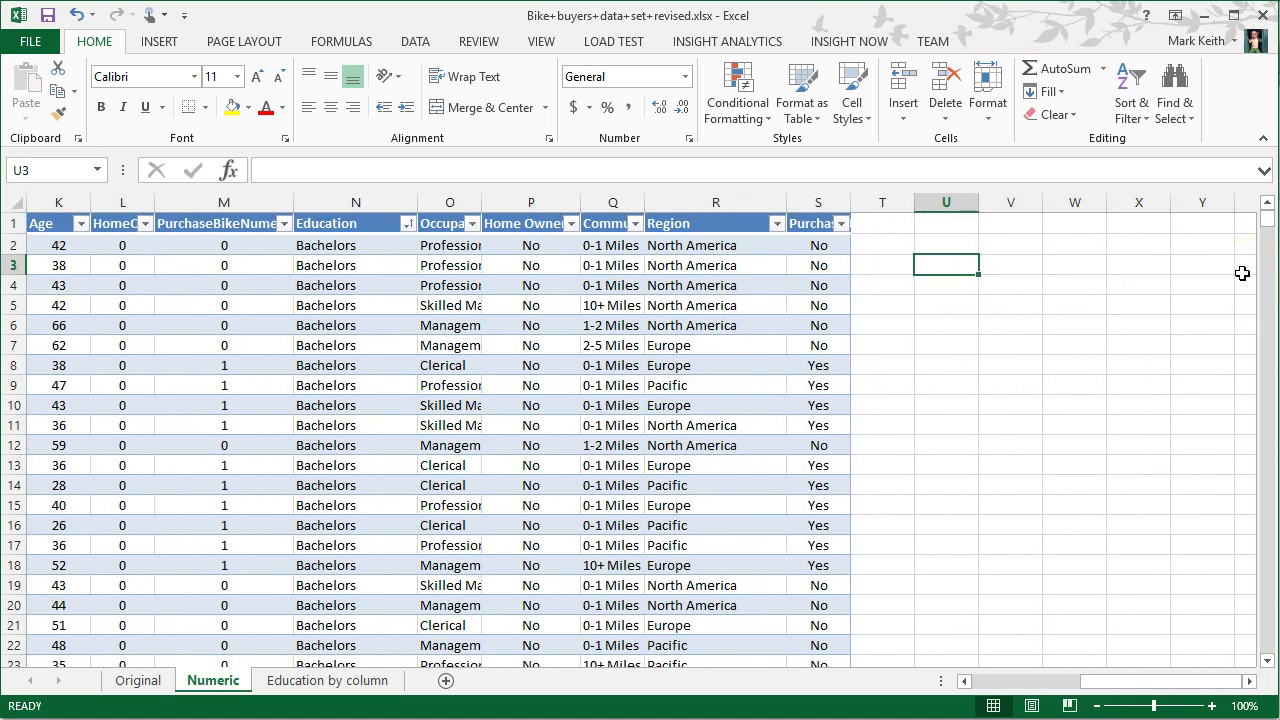
type("=corre")
key("Tab")
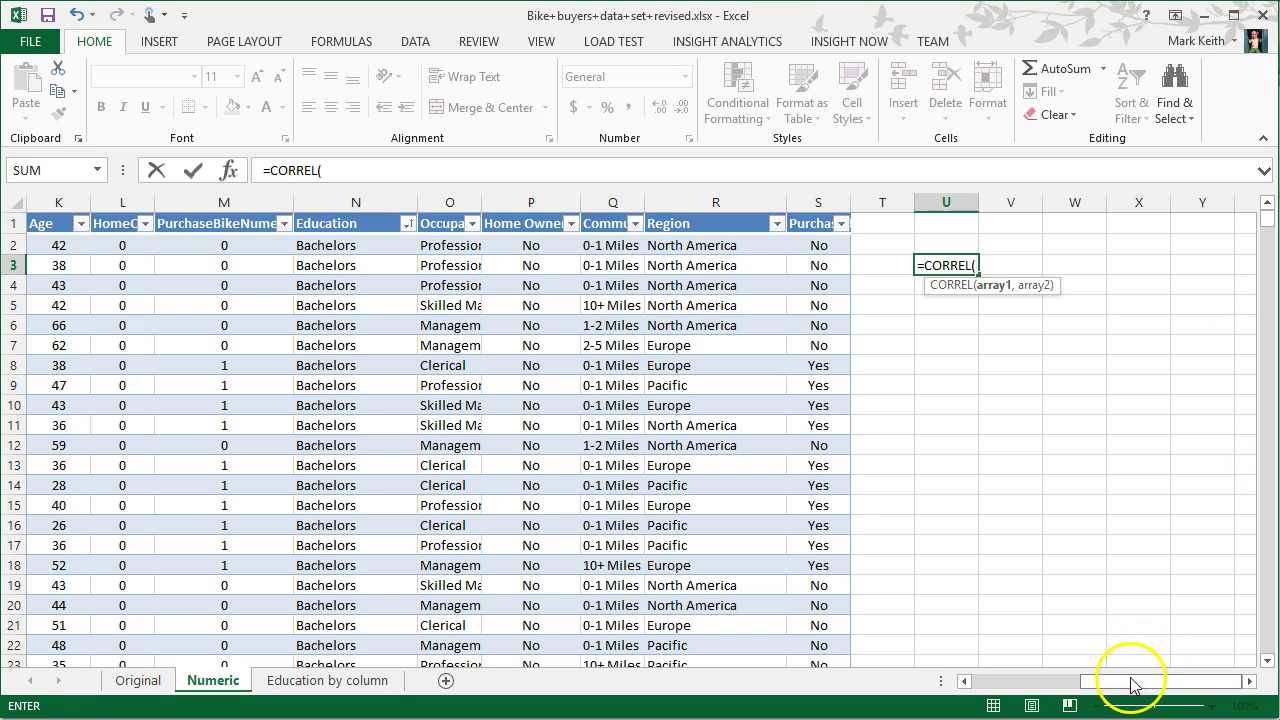
left_click_drag(1134, 680, 1020, 690)
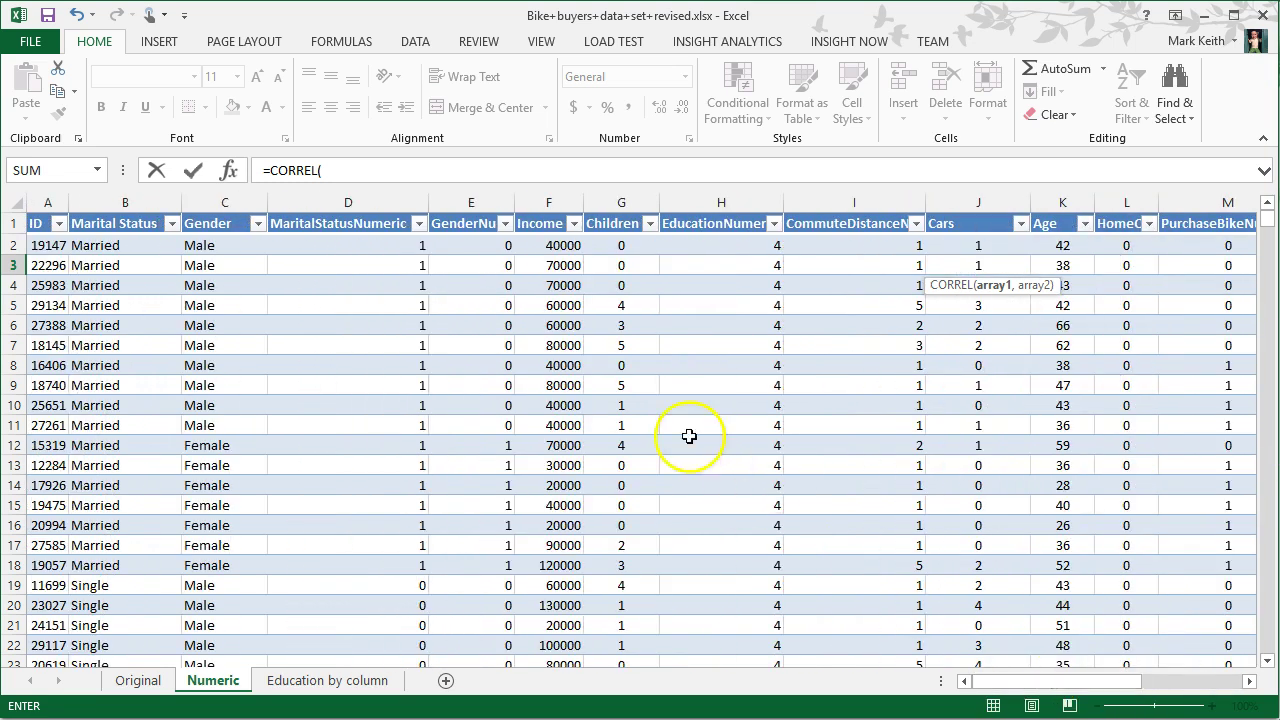
left_click(553, 245)
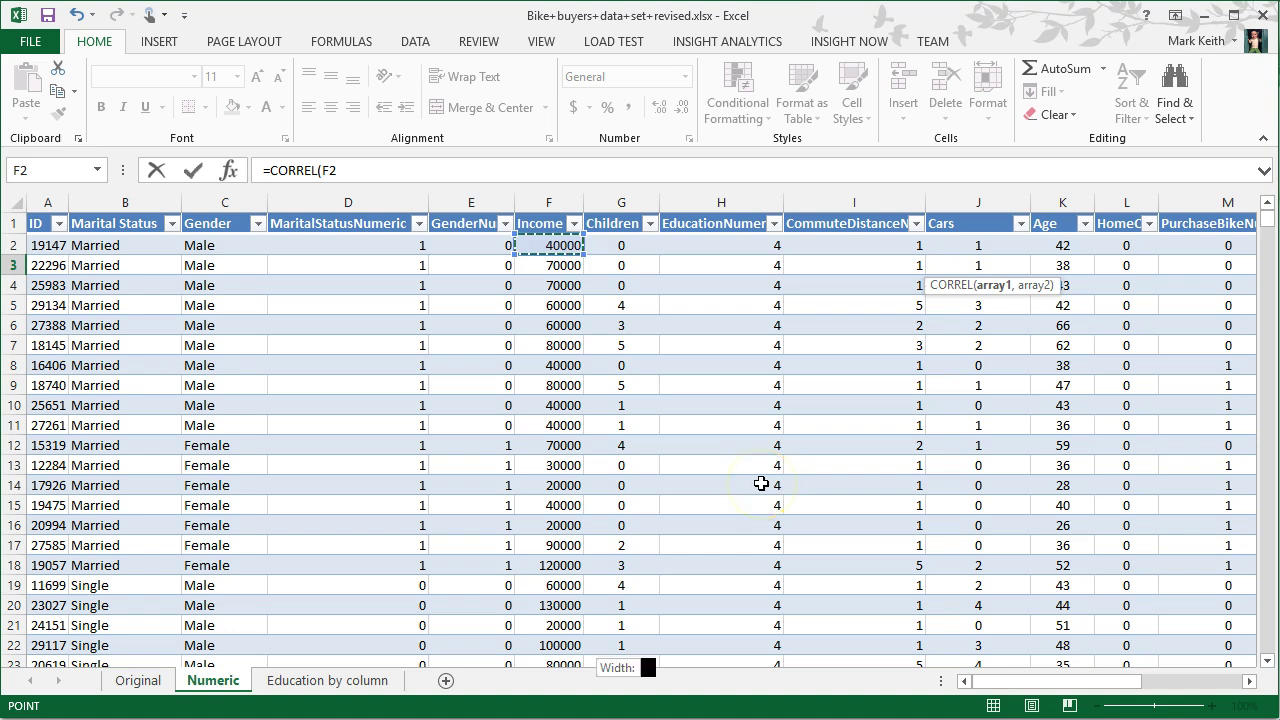
key("ctrl+shift+Down")
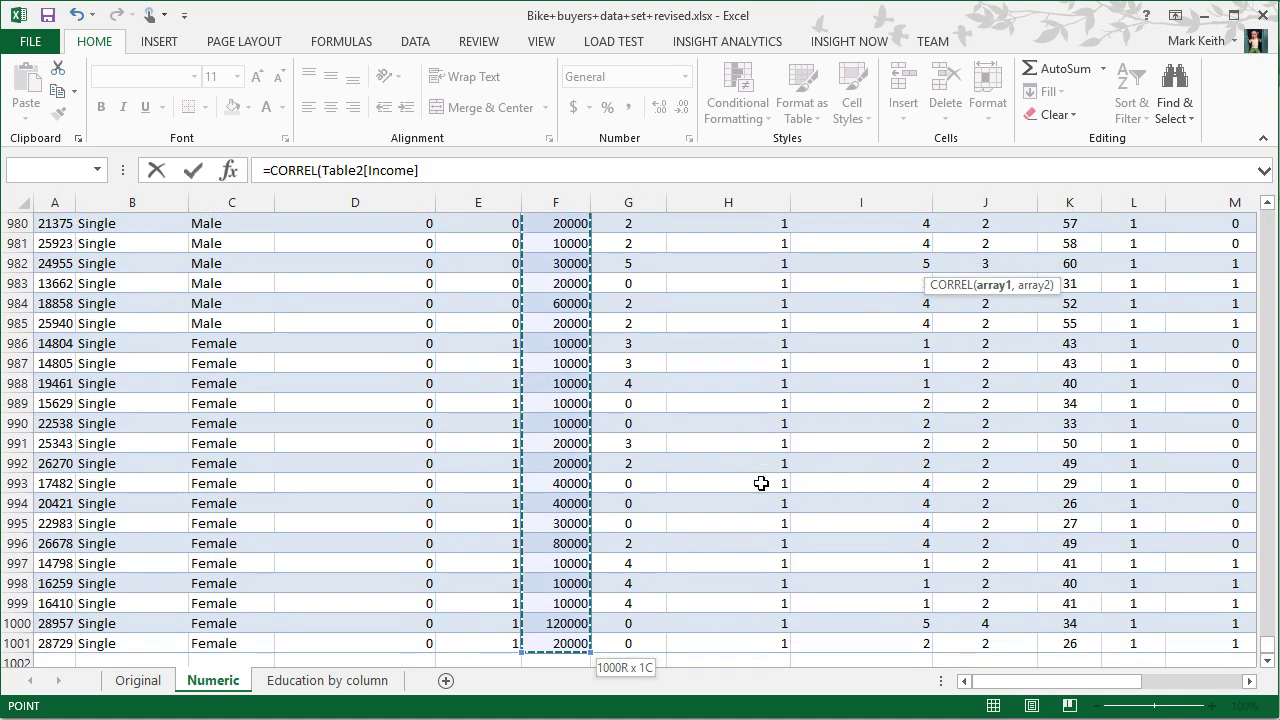
type(",")
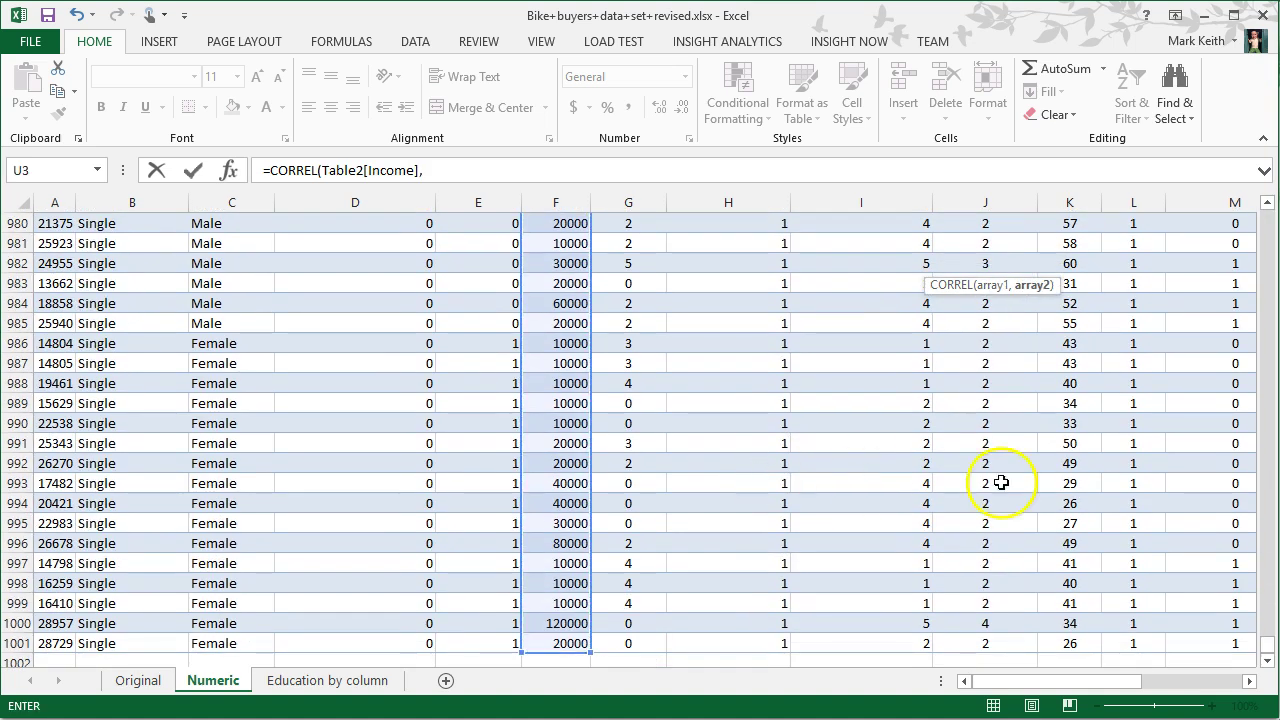
Add the whole Children column as the second range and enter the formula, returning 0.258558
left_click_drag(1268, 648, 1262, 205)
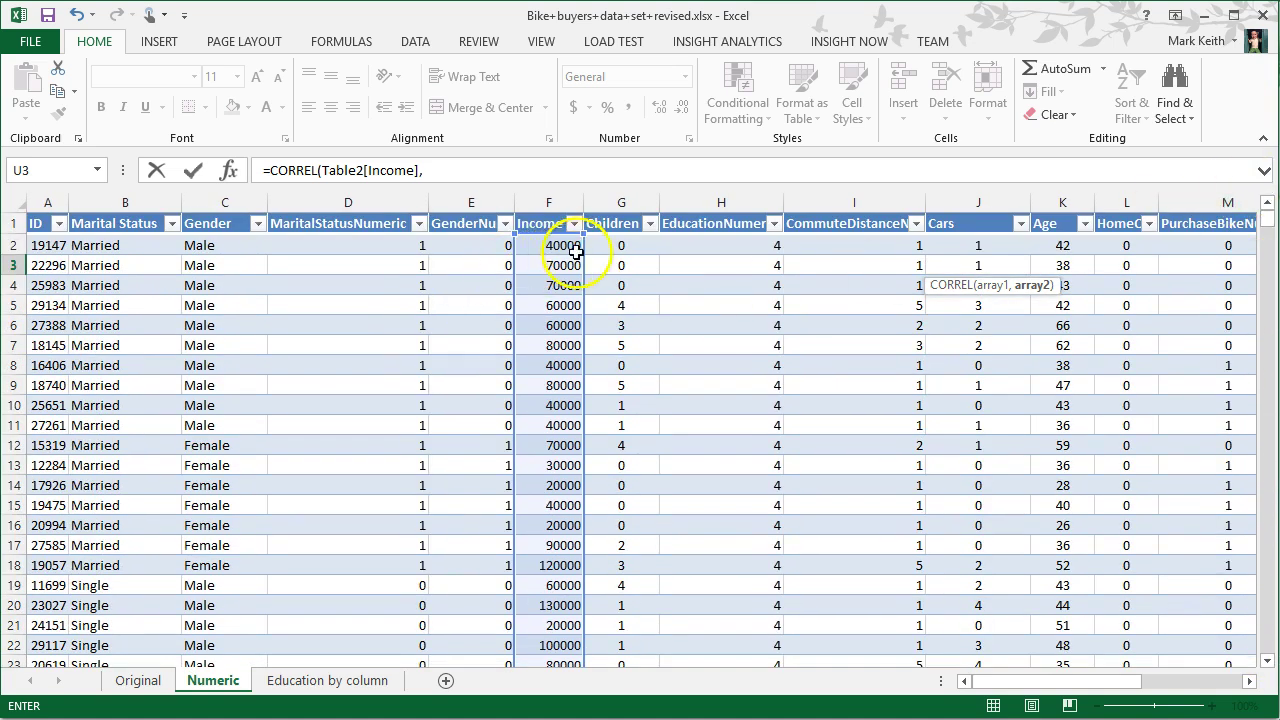
left_click(621, 243)
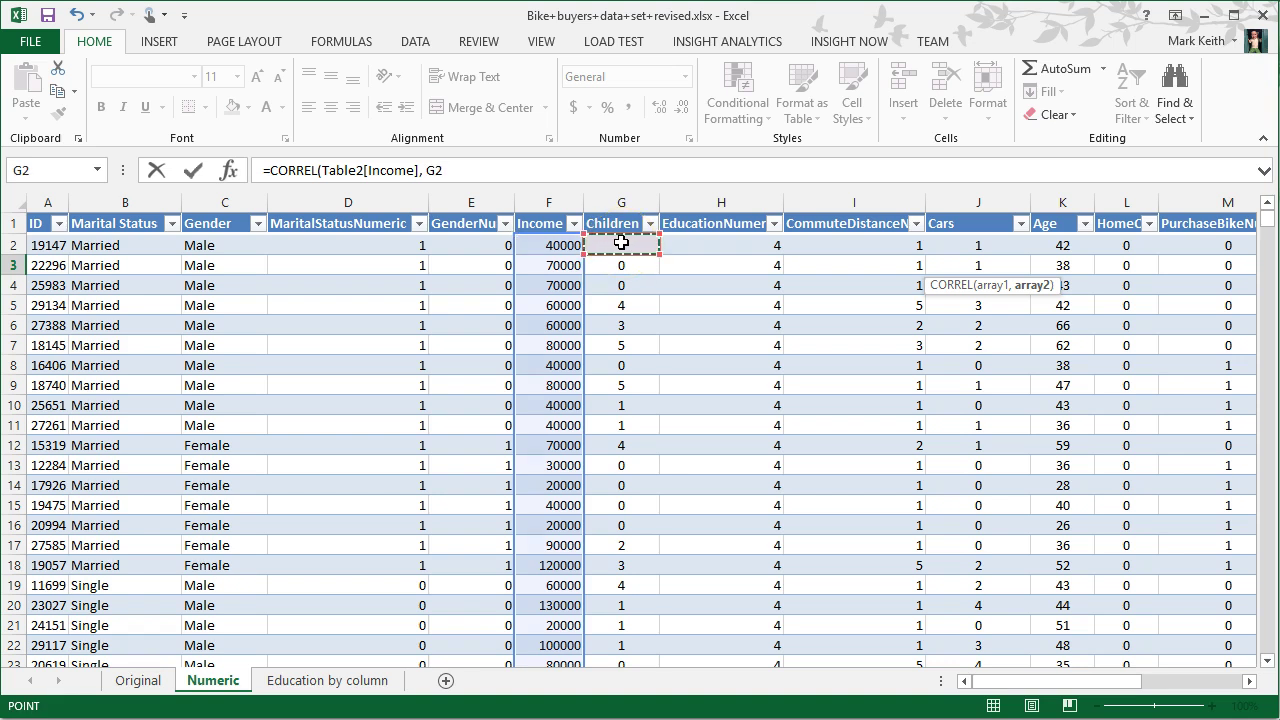
key("ctrl+shift+Down")
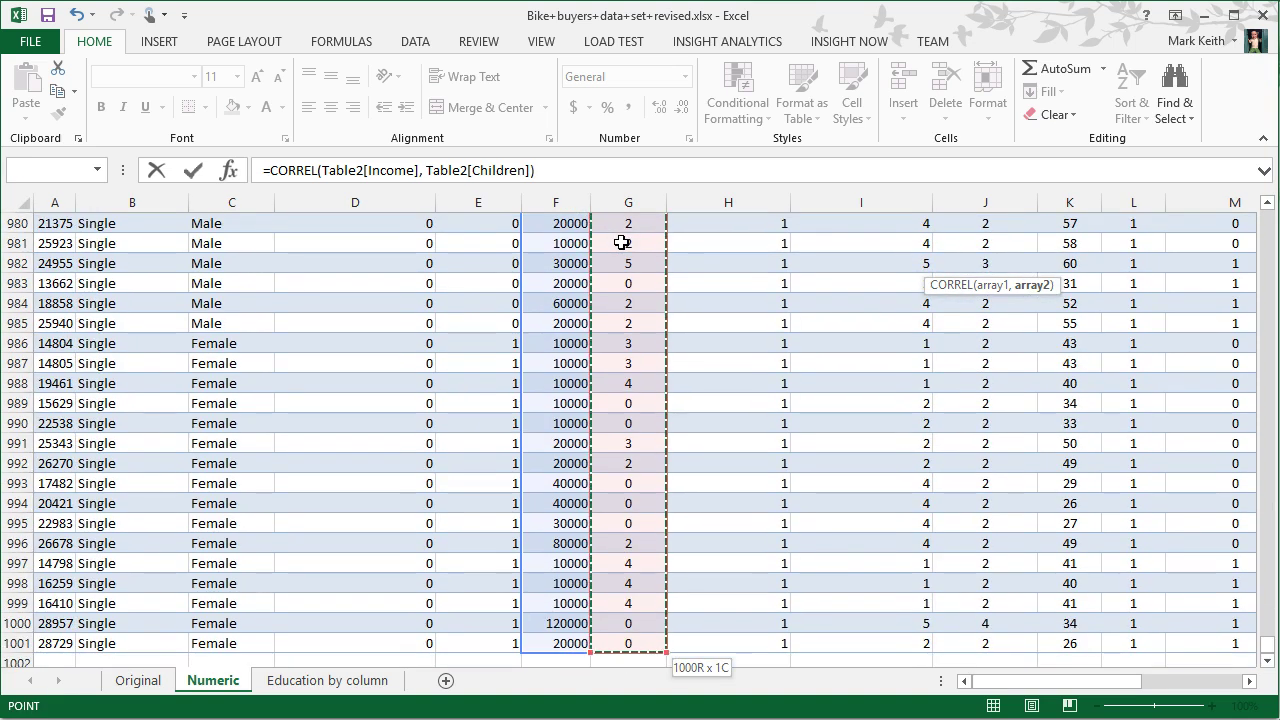
left_click(331, 170)
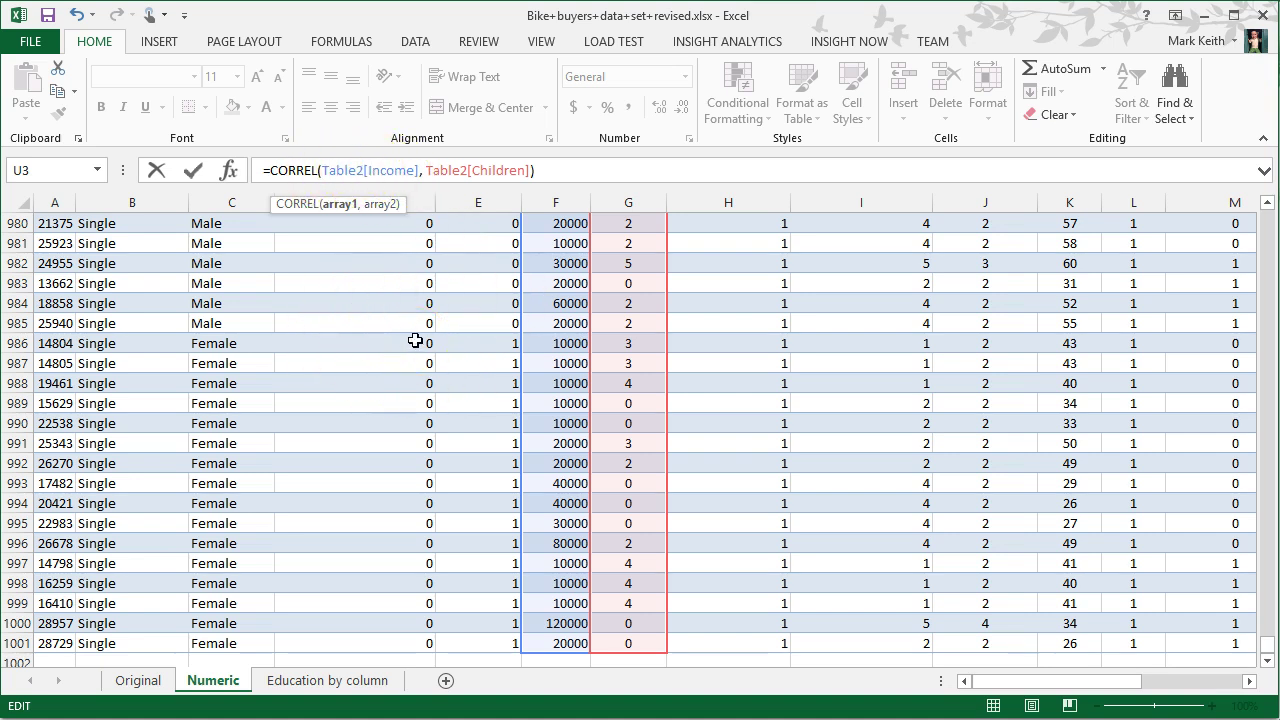
left_click(322, 170)
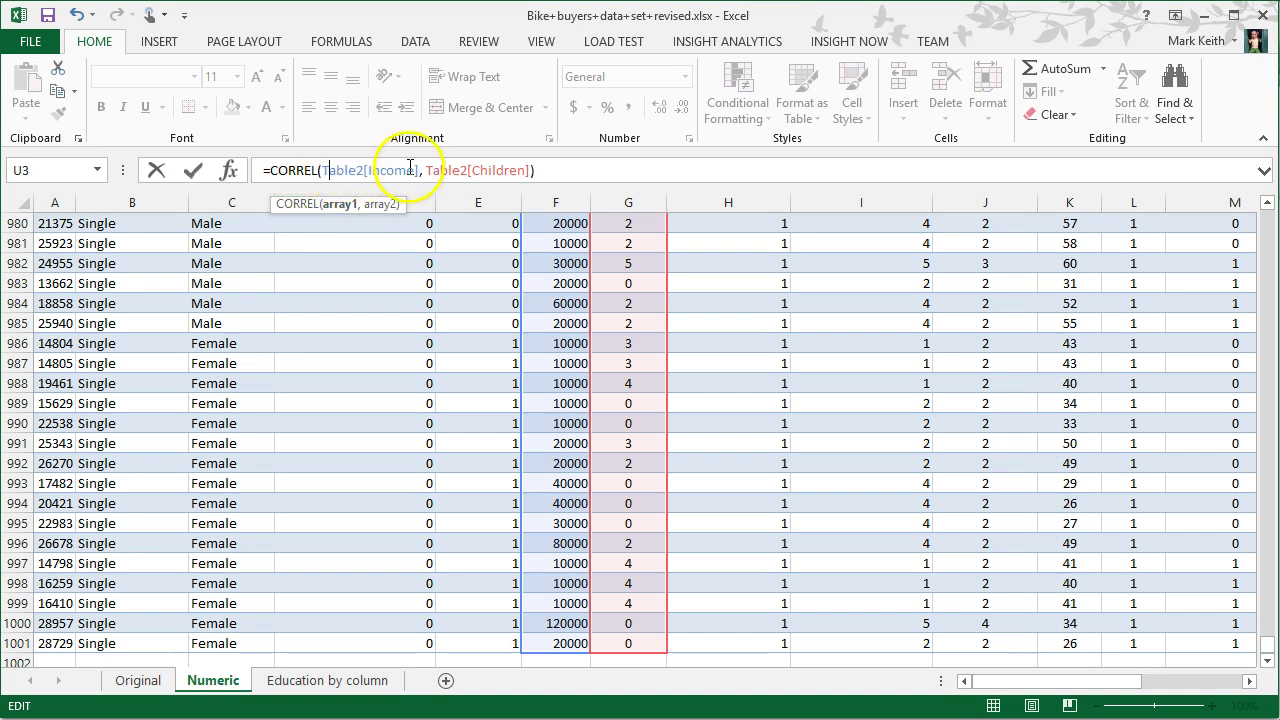
left_click(562, 170)
key("Return")
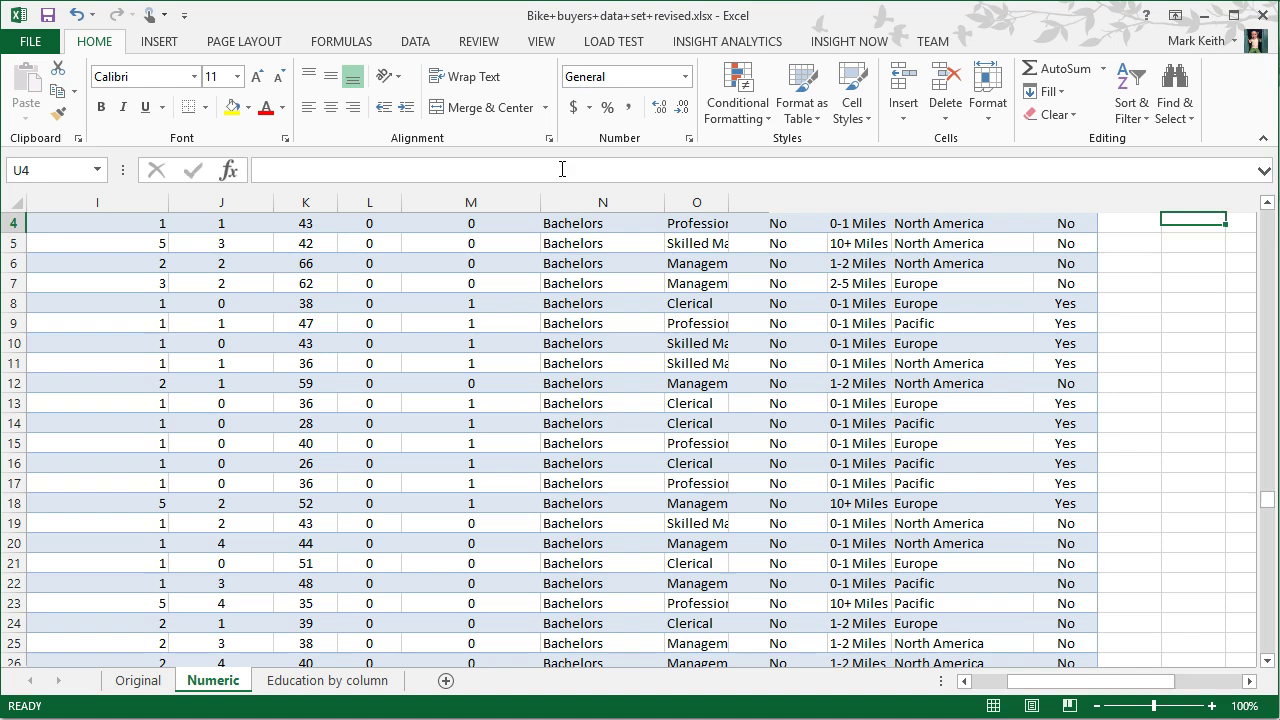
scroll(1223, 274, "up", 1)
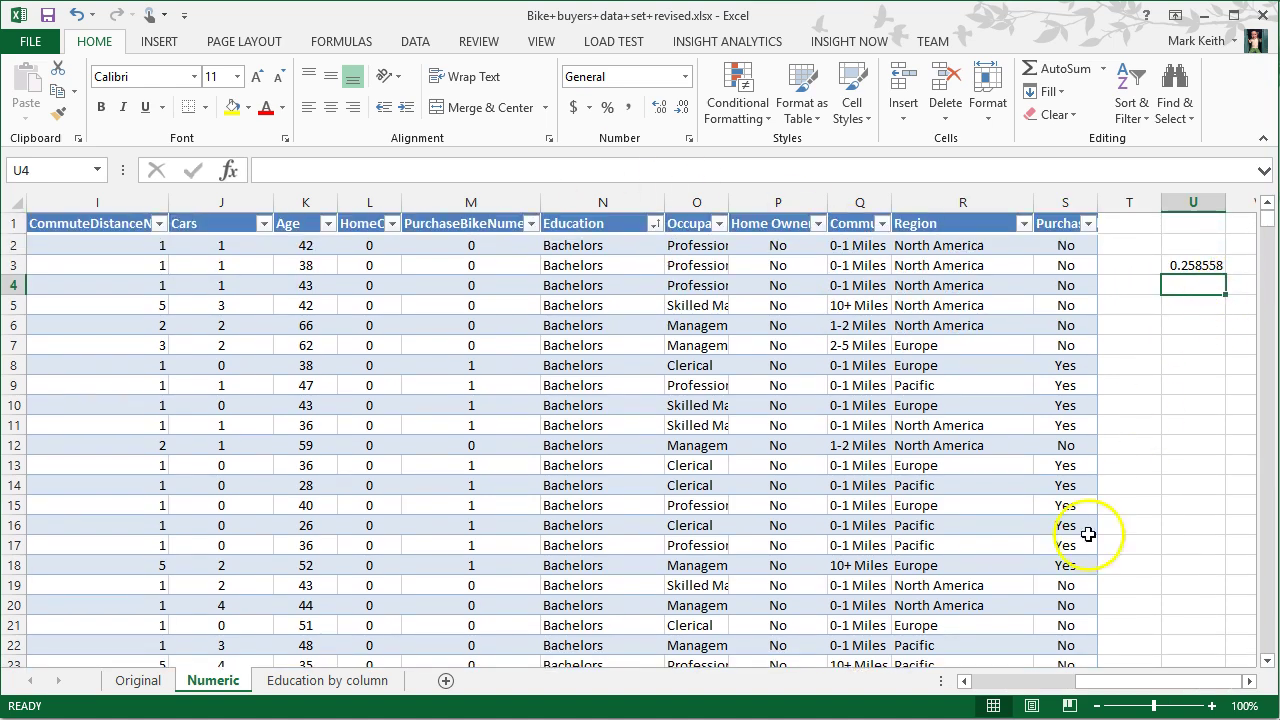
left_click_drag(1105, 681, 1140, 695)
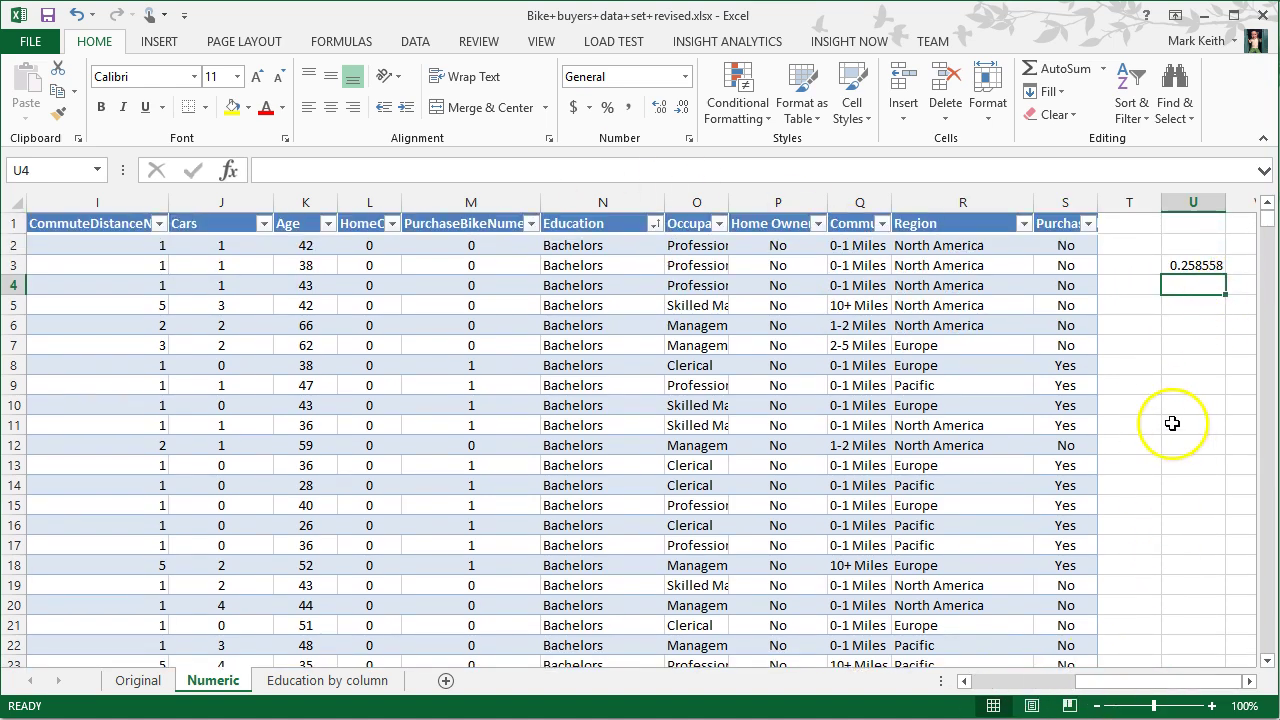
Read the correlation coefficient formula and height–self-esteem example table in MyEducator, then return to Excel
key("alt+Tab")
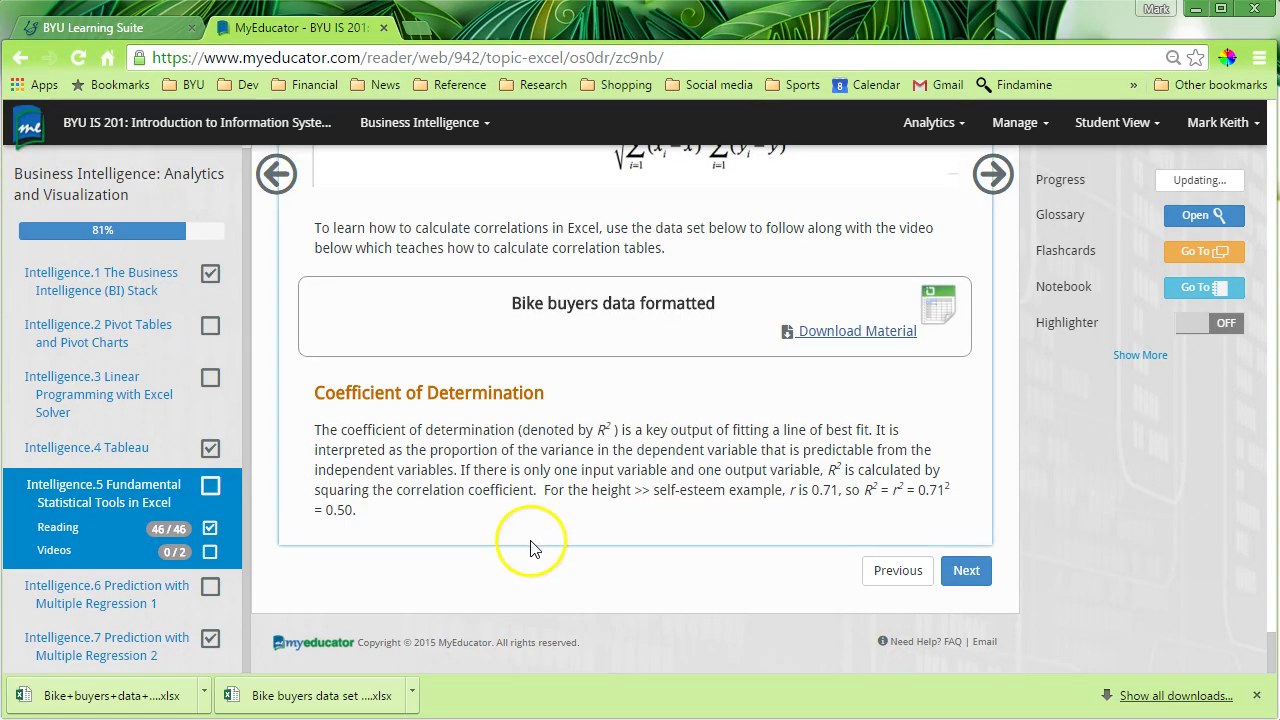
scroll(529, 543, "up", 7)
scroll(534, 532, "up", 6)
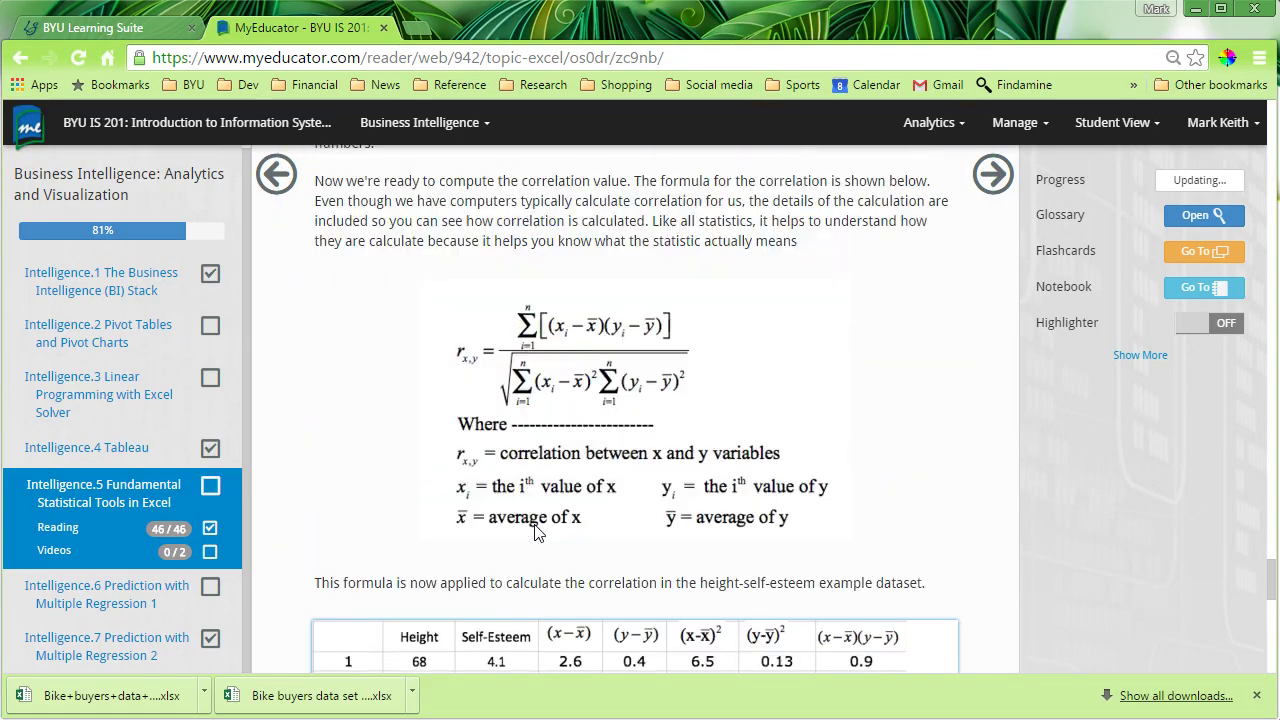
left_click(539, 551)
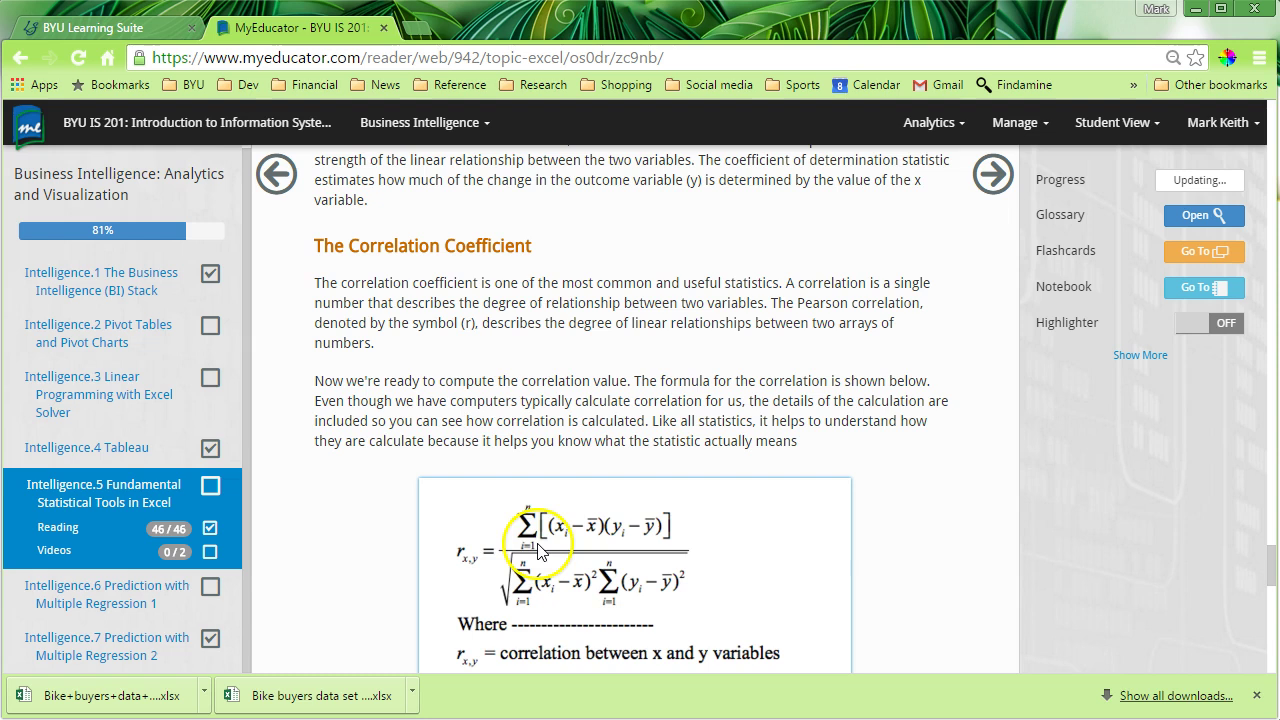
scroll(537, 552, "down", 1)
scroll(505, 562, "up", 1)
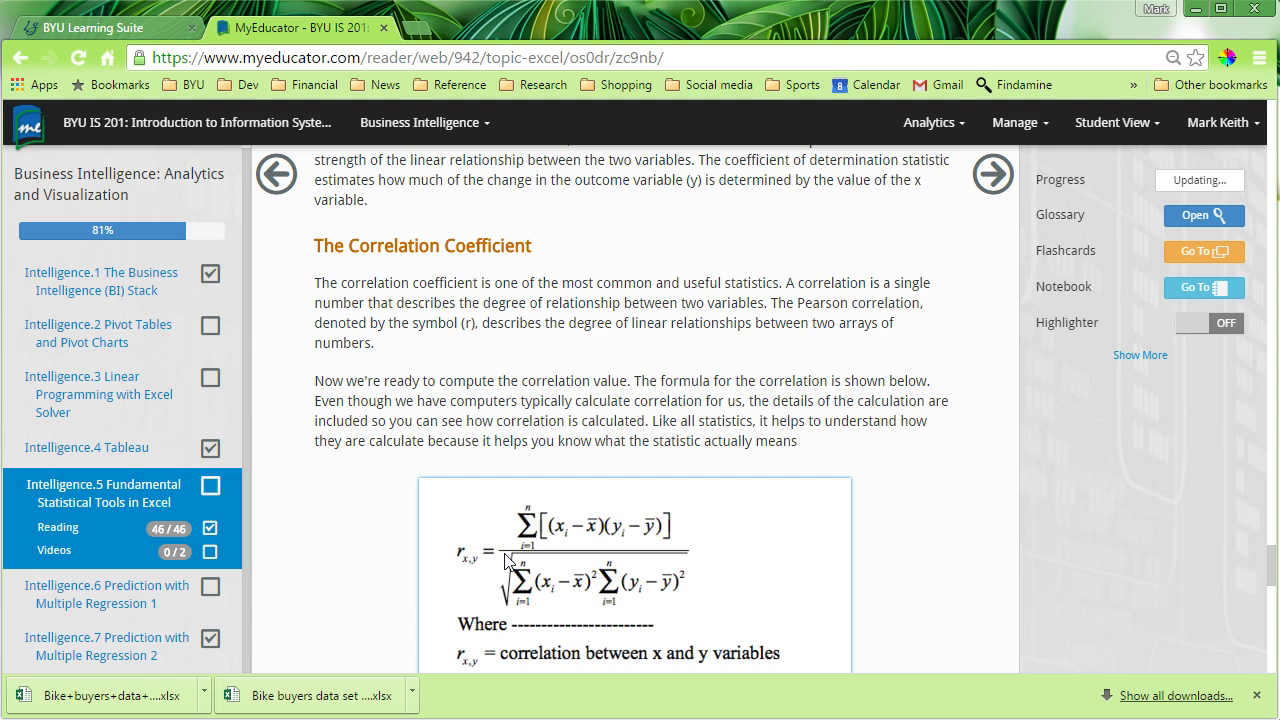
scroll(507, 561, "down", 1)
left_click(519, 503)
scroll(525, 498, "up", 1)
scroll(530, 498, "down", 3)
scroll(530, 497, "down", 2)
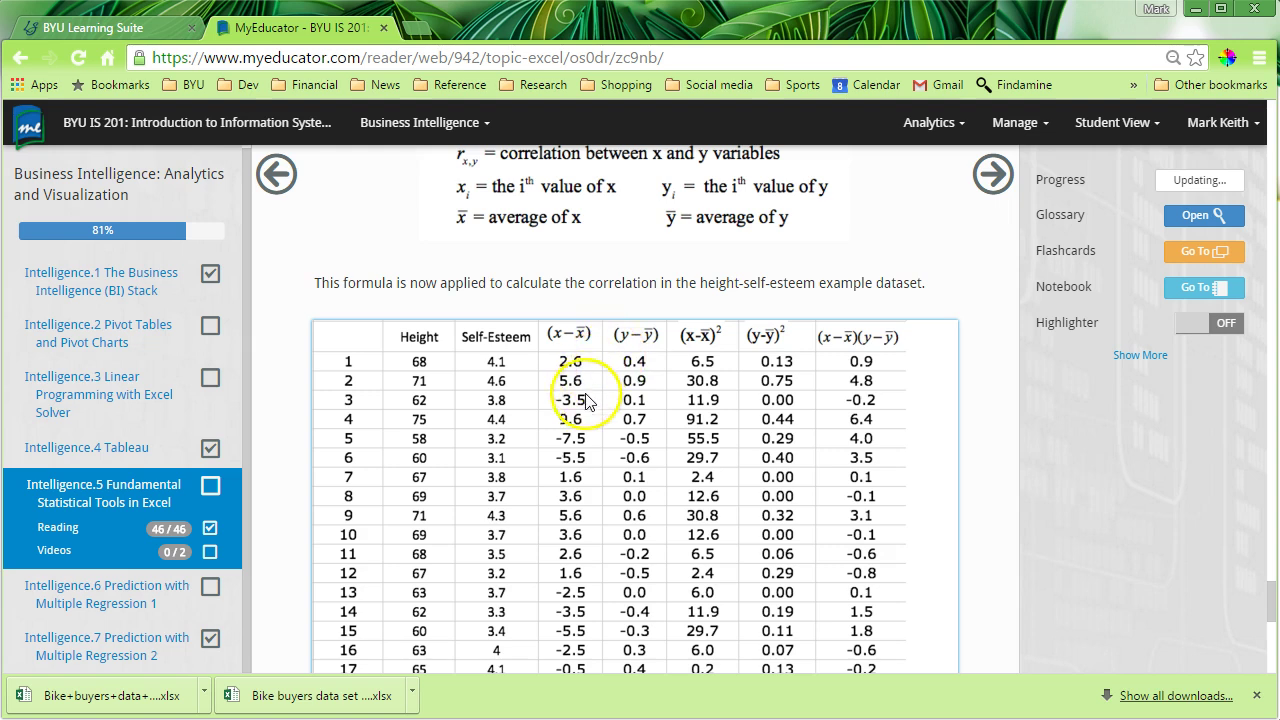
scroll(590, 445, "down", 5)
scroll(587, 445, "up", 8)
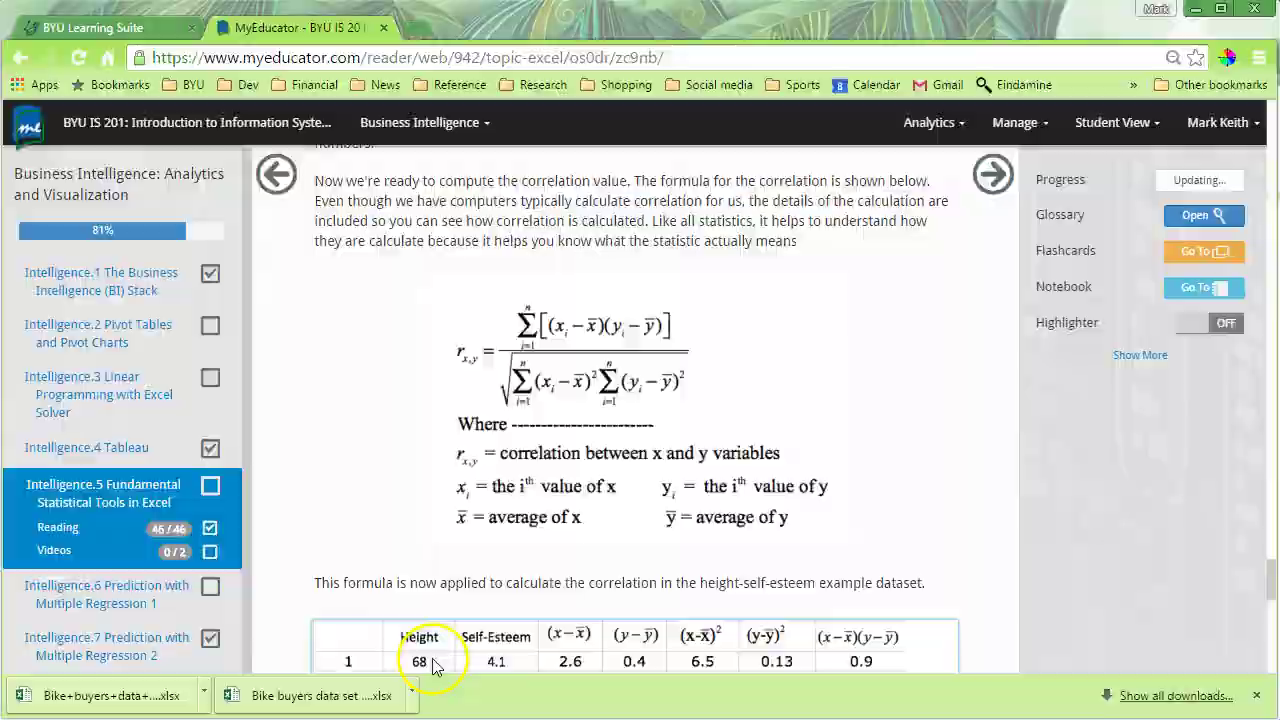
key("alt+Tab")
Delete the =CORREL(Table2[Income], Table2[Children]) formula from cell U3
left_click(1180, 265)
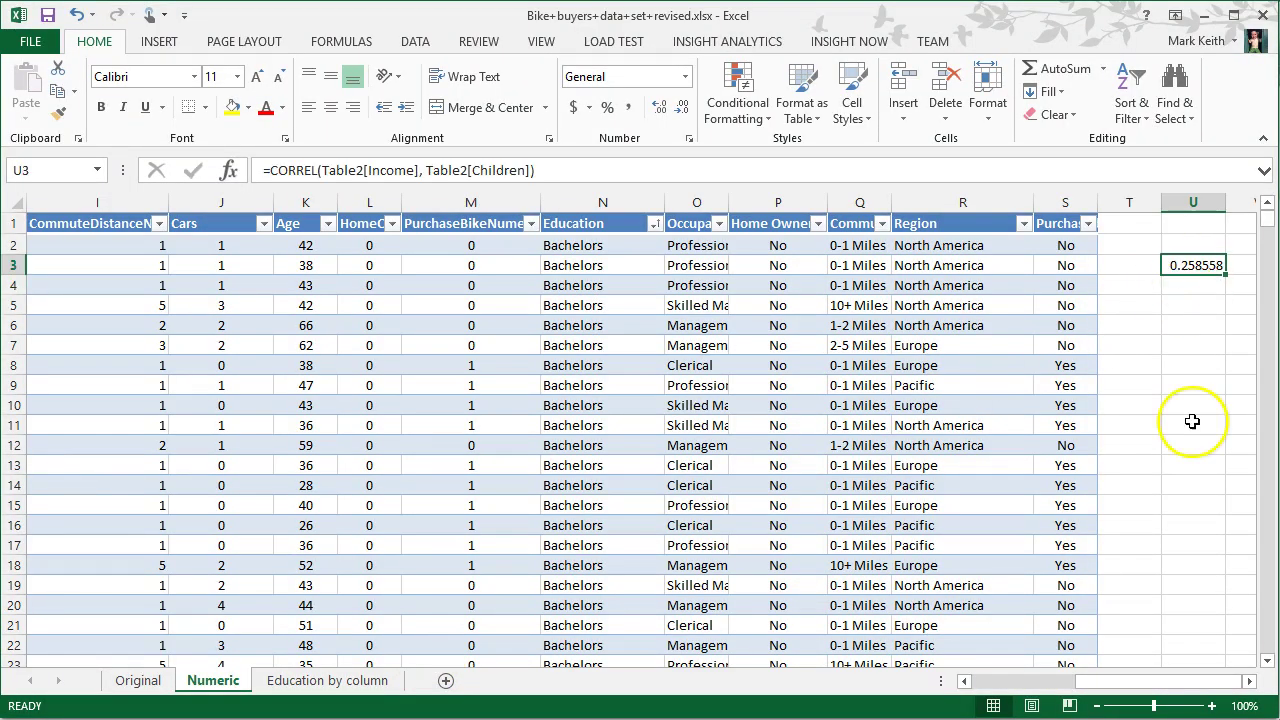
left_click(544, 172)
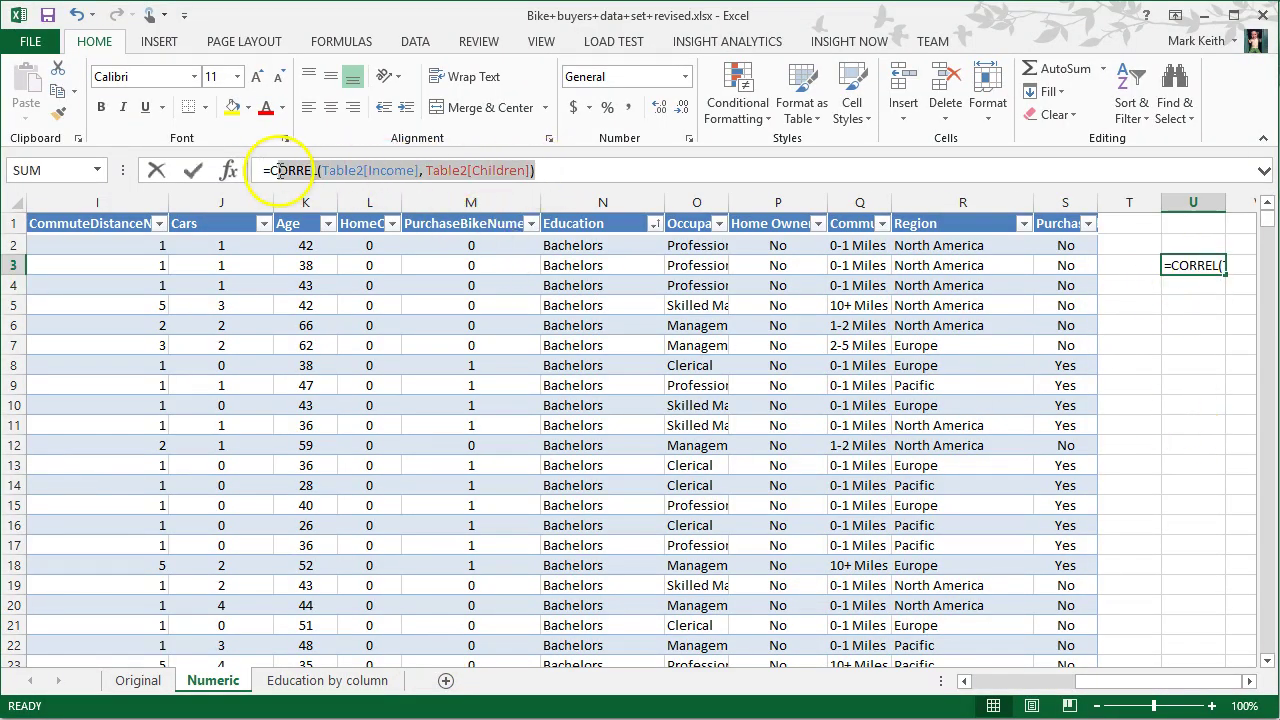
left_click(265, 170)
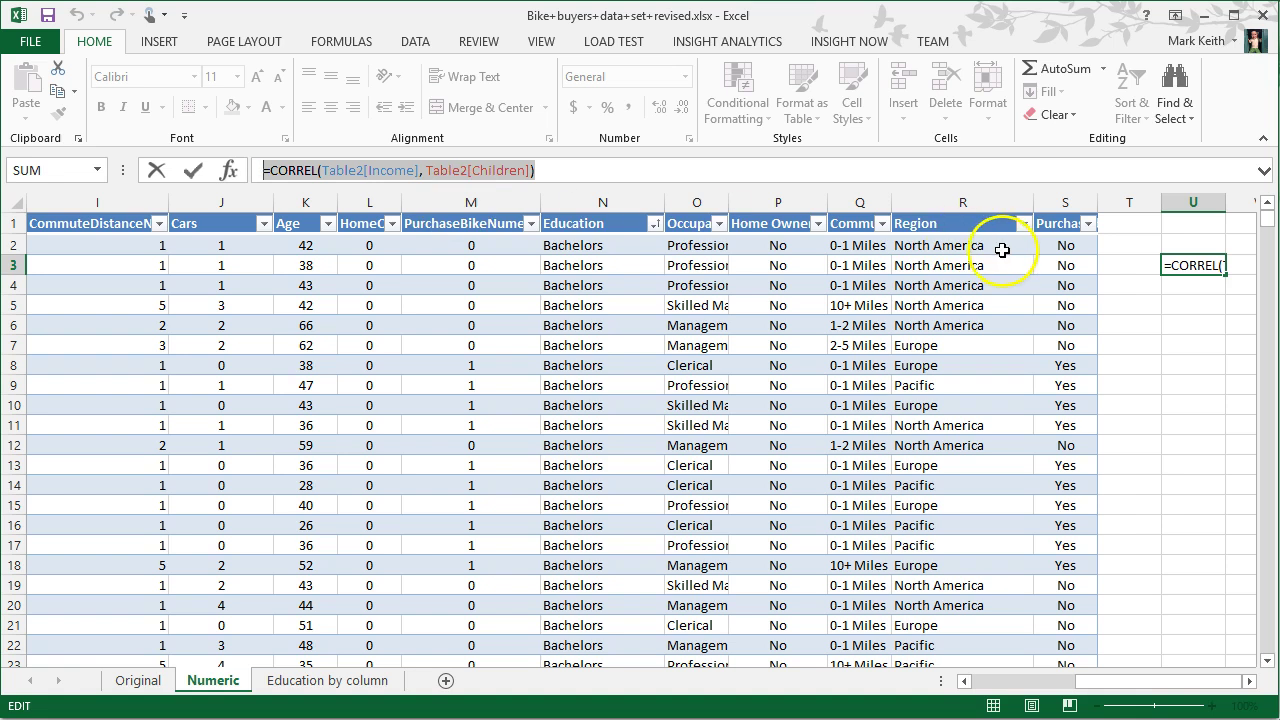
key("Delete")
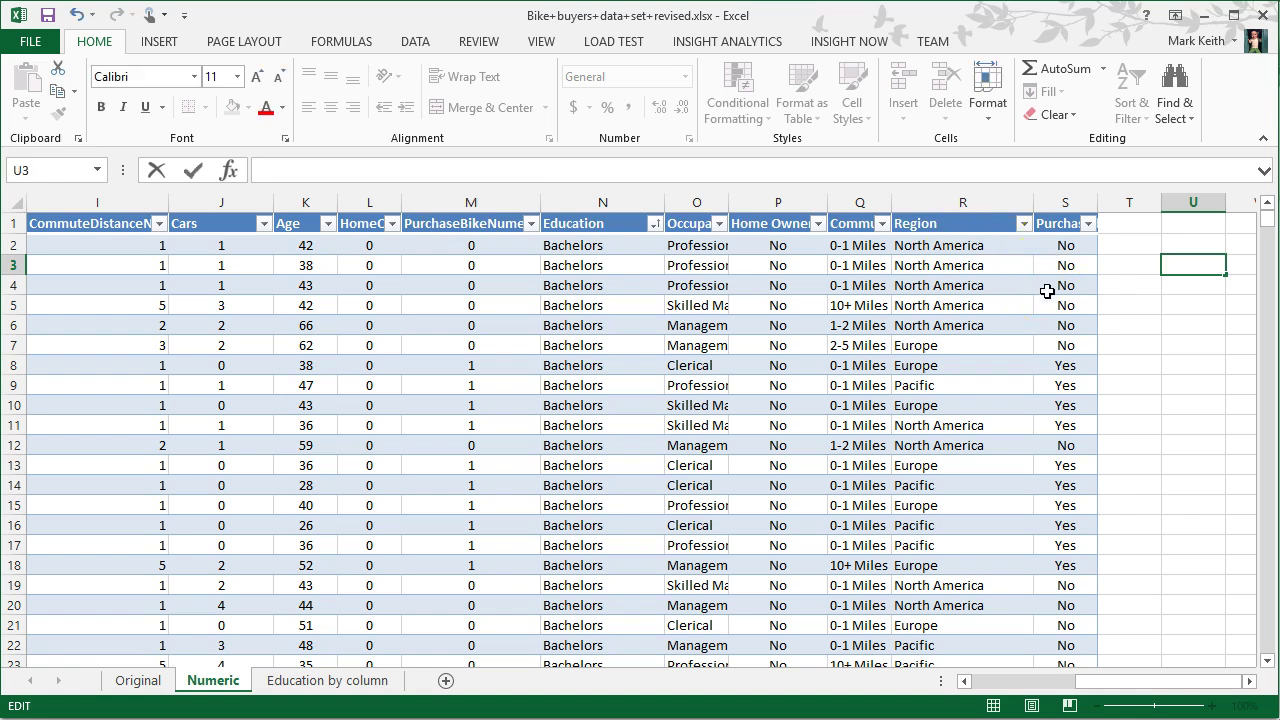
key("Return")
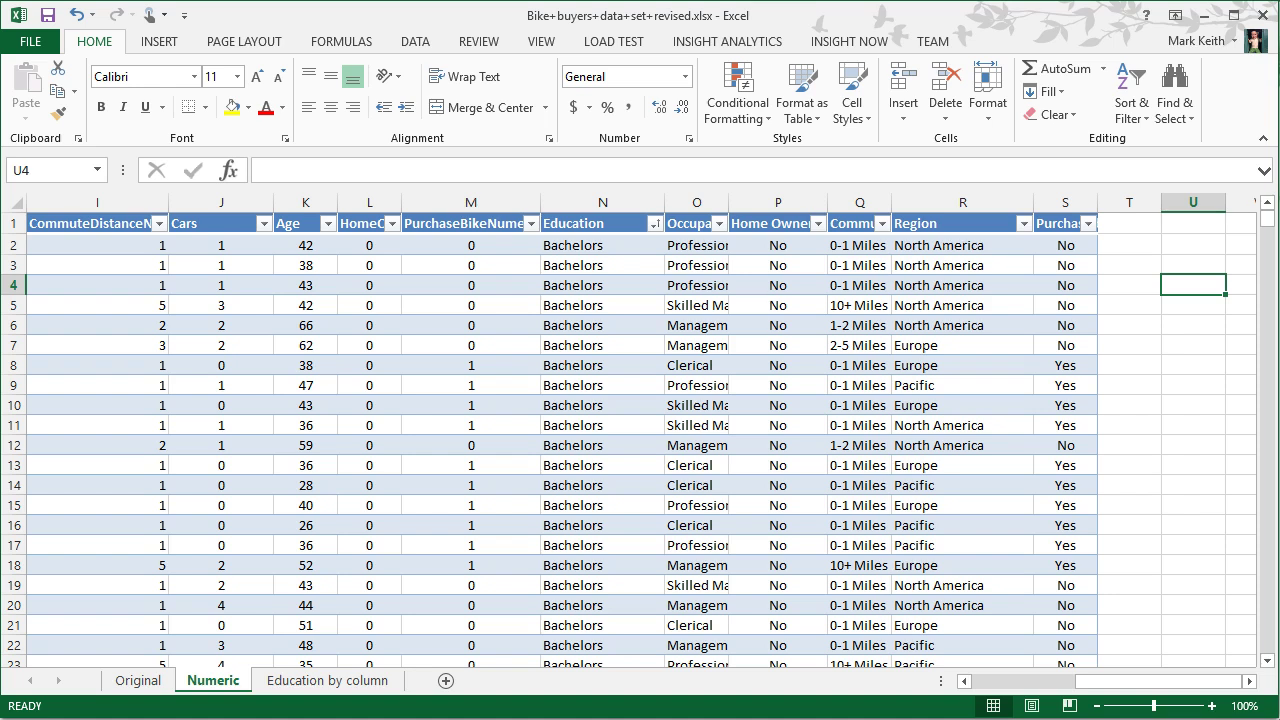
left_click_drag(1123, 682, 1058, 682)
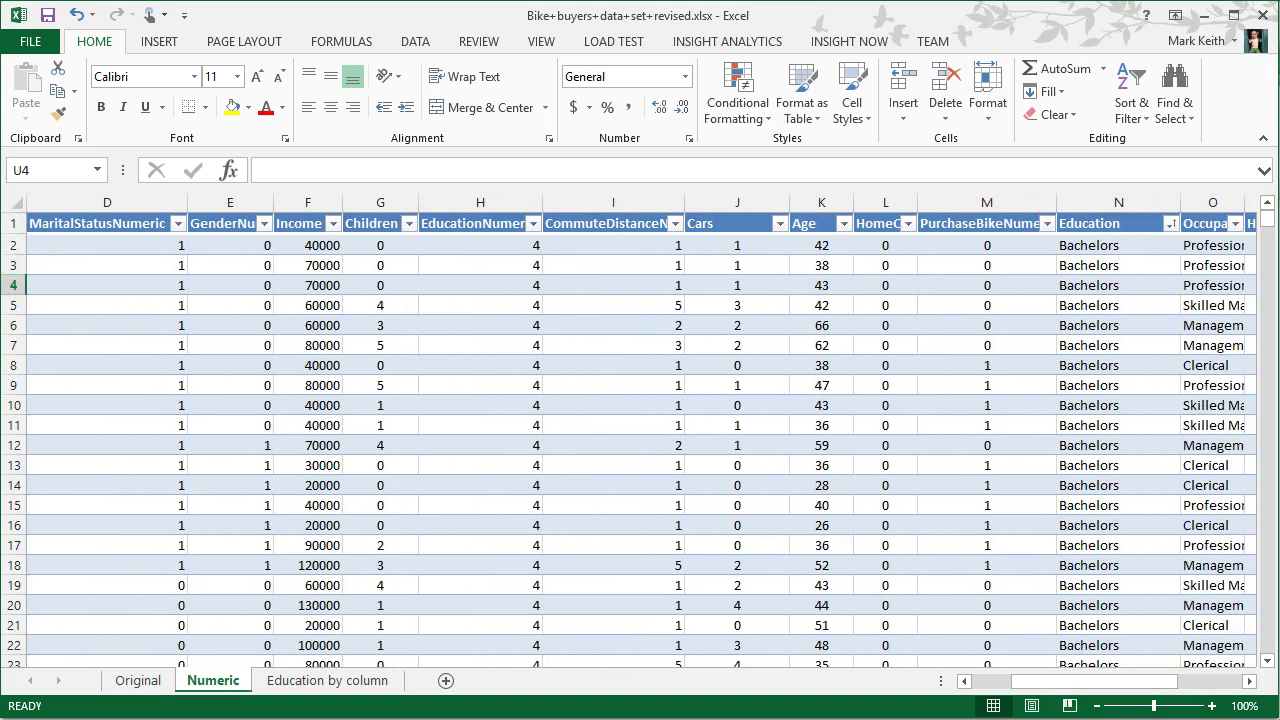
Start a Data Analysis Correlation with the input range $D$1:$M$1001
left_click(415, 40)
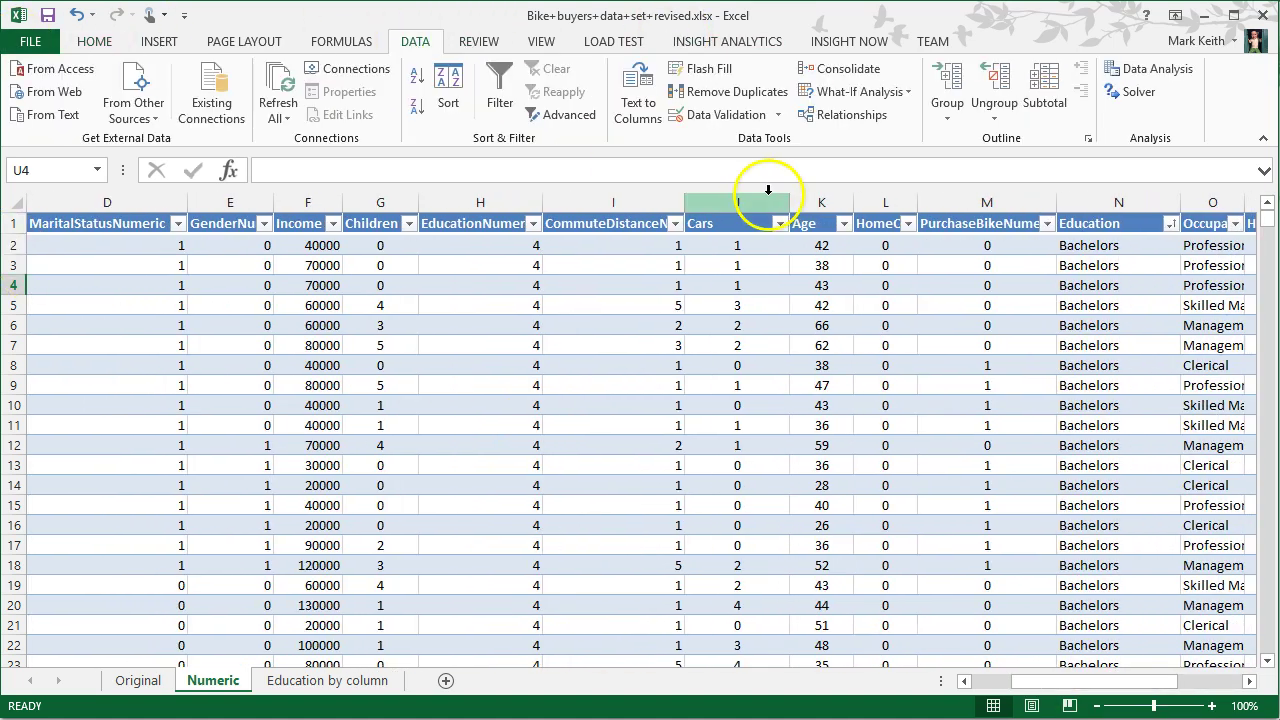
left_click(1157, 72)
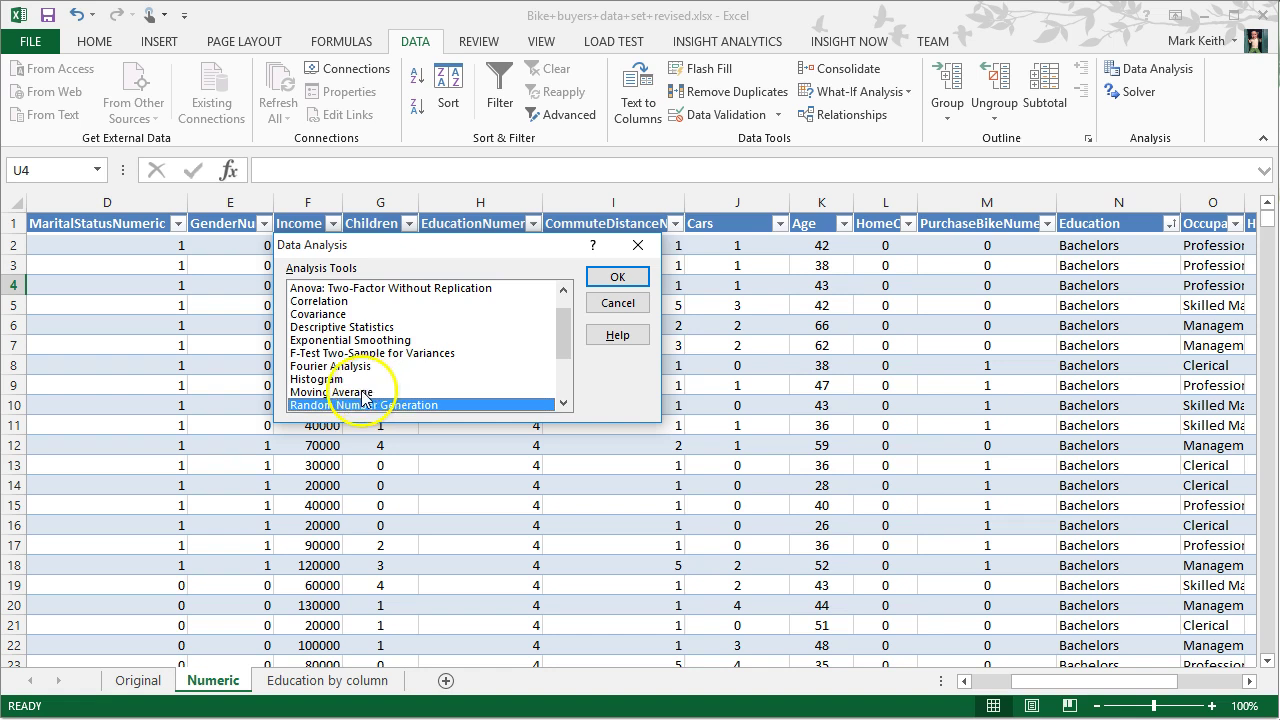
left_click(323, 303)
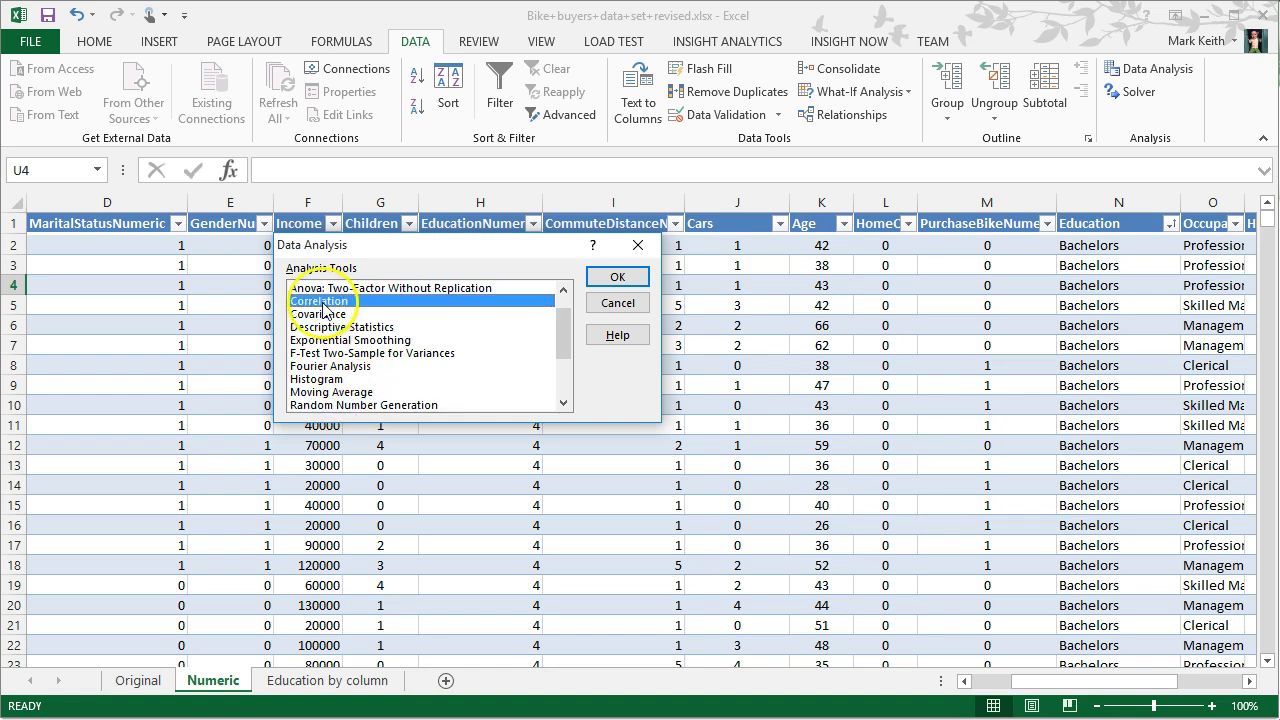
left_click(617, 282)
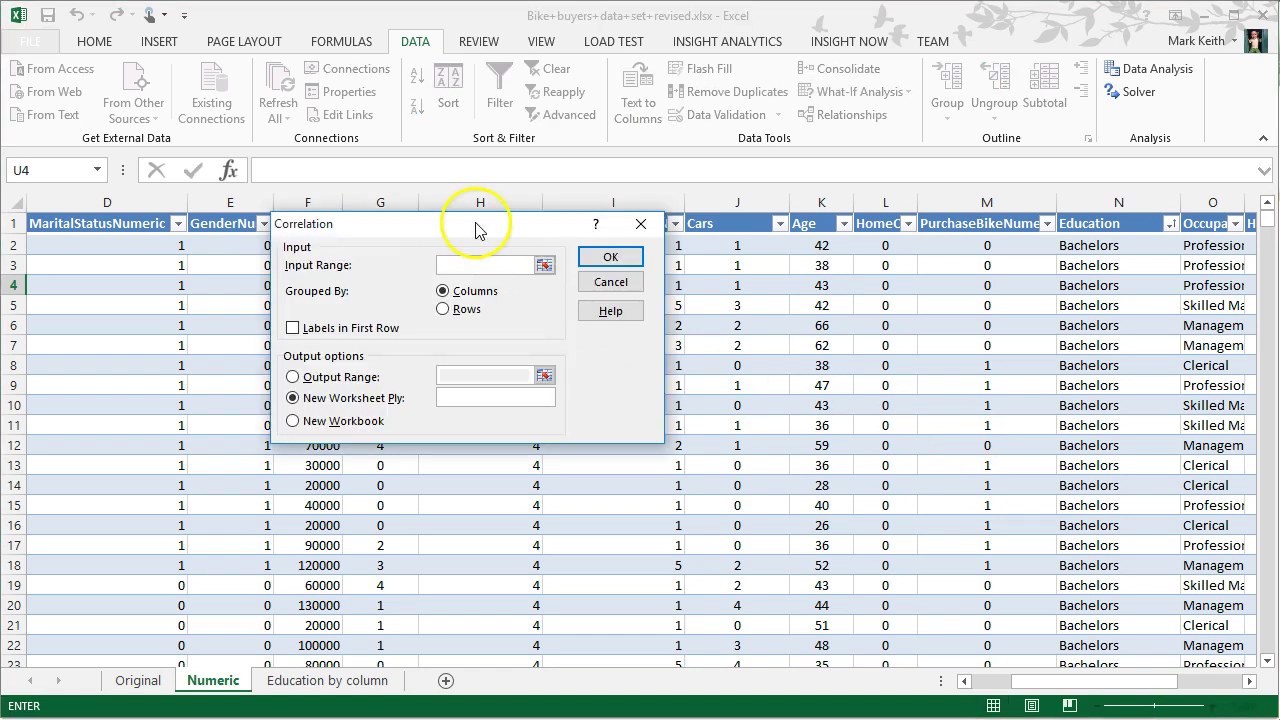
left_click_drag(477, 229, 648, 97)
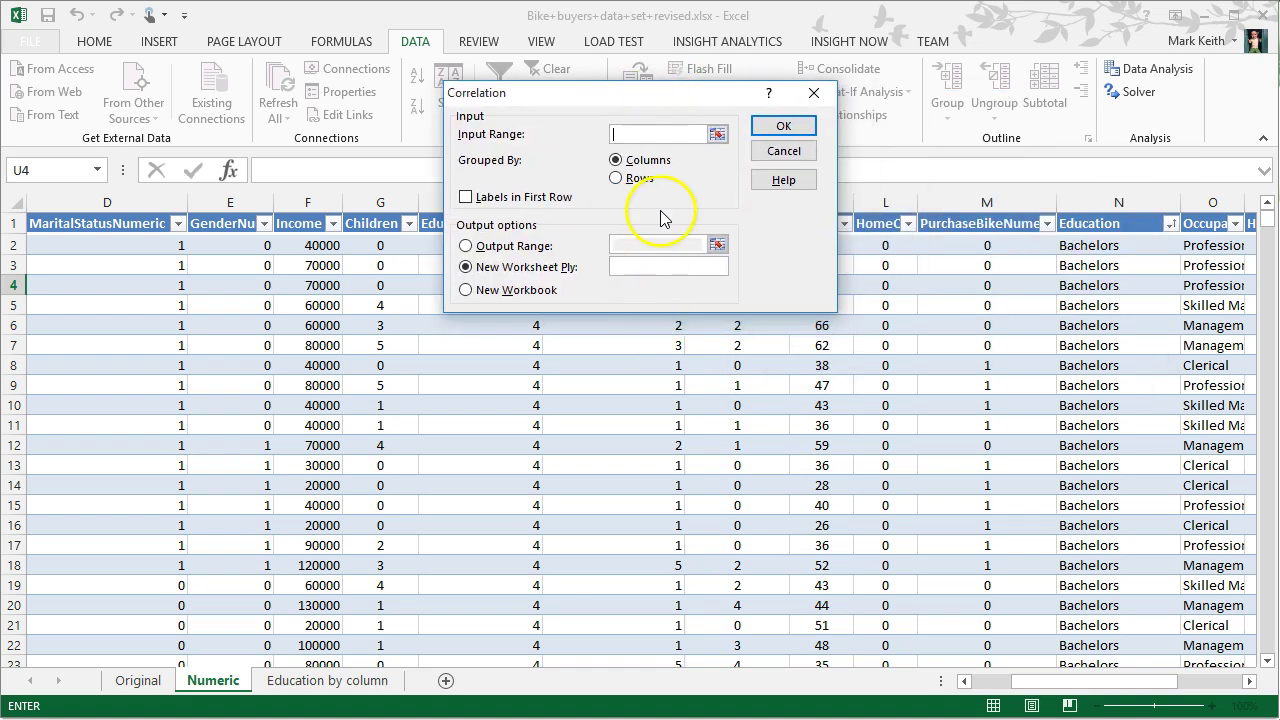
left_click(716, 135)
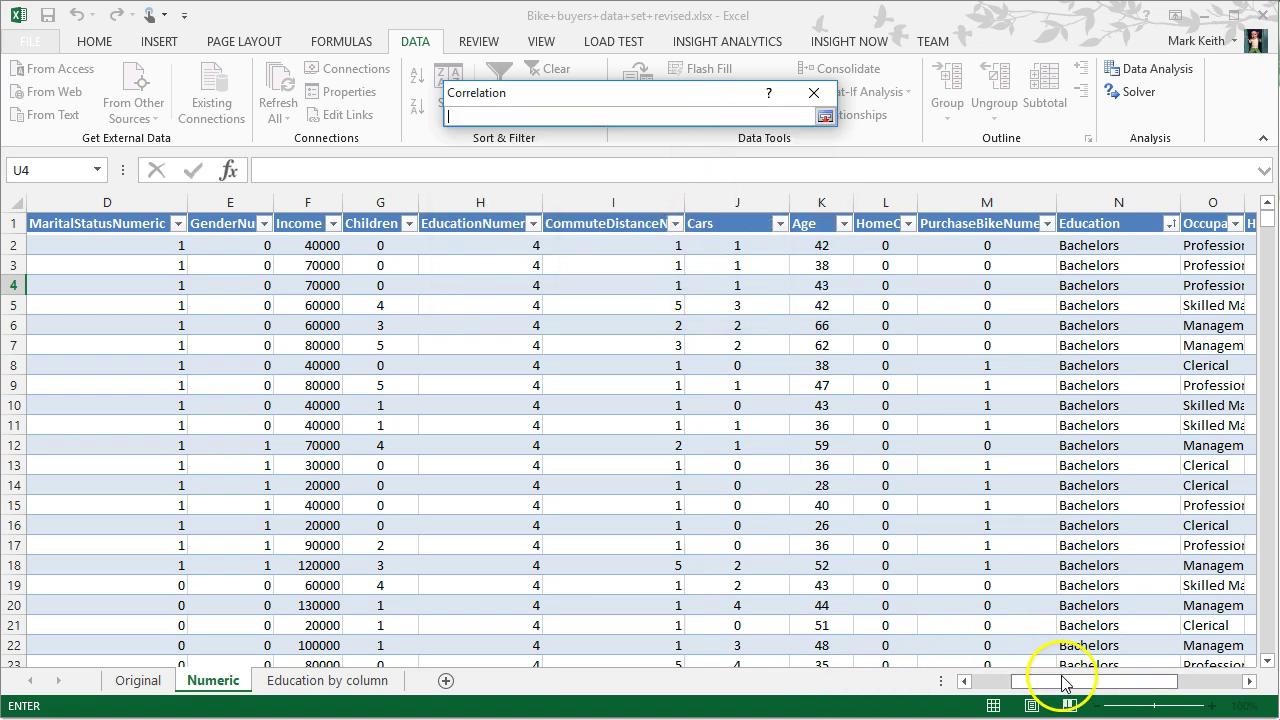
left_click_drag(1063, 683, 990, 684)
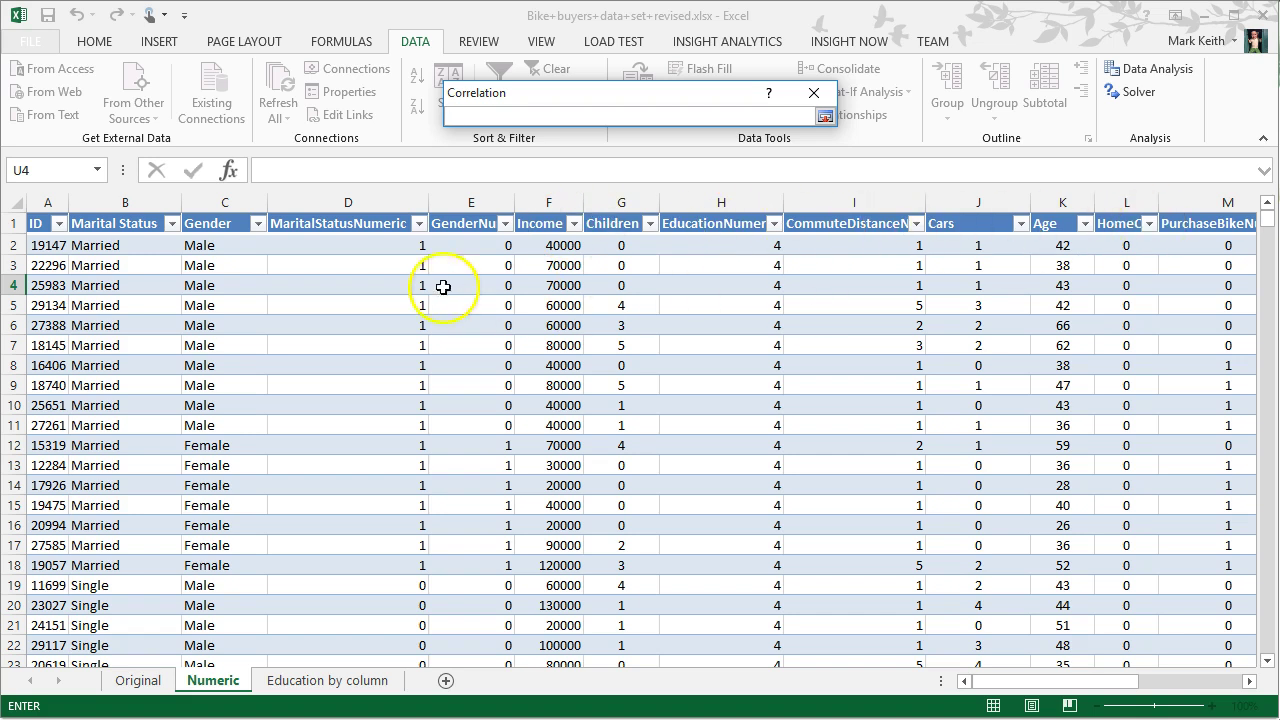
left_click_drag(357, 225, 1195, 226)
key("ctrl+shift+Down")
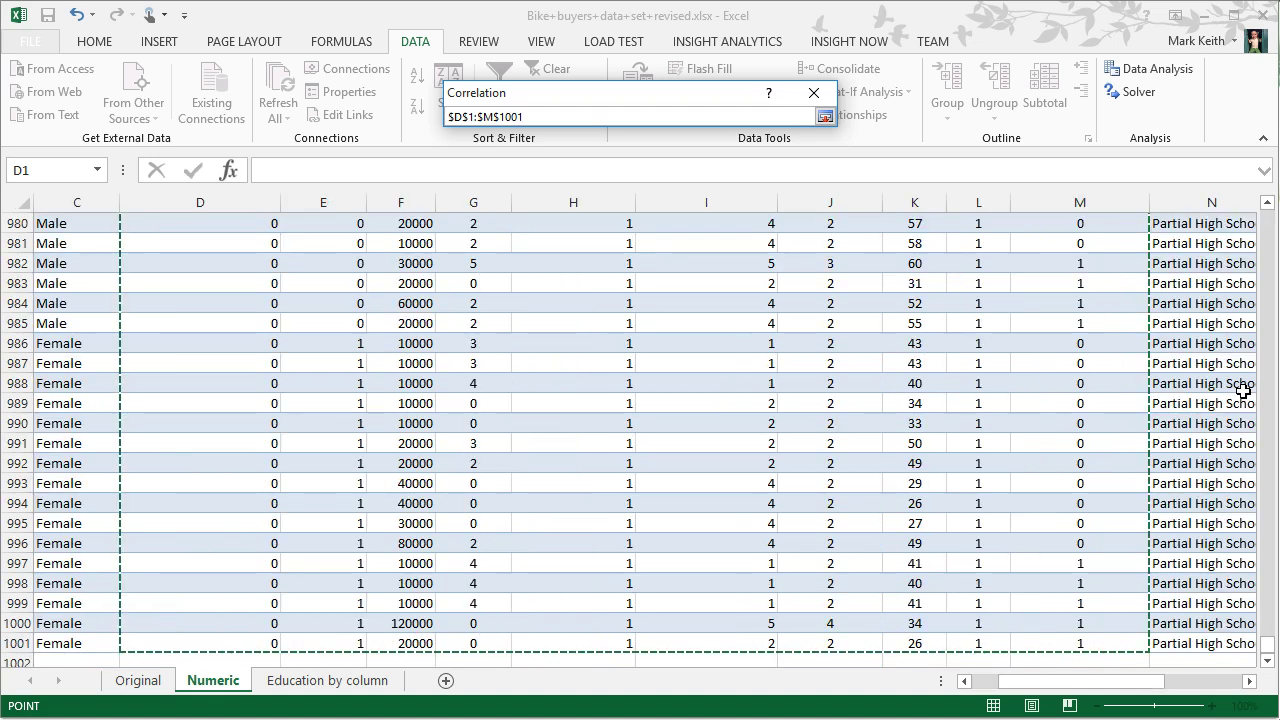
key("Return")
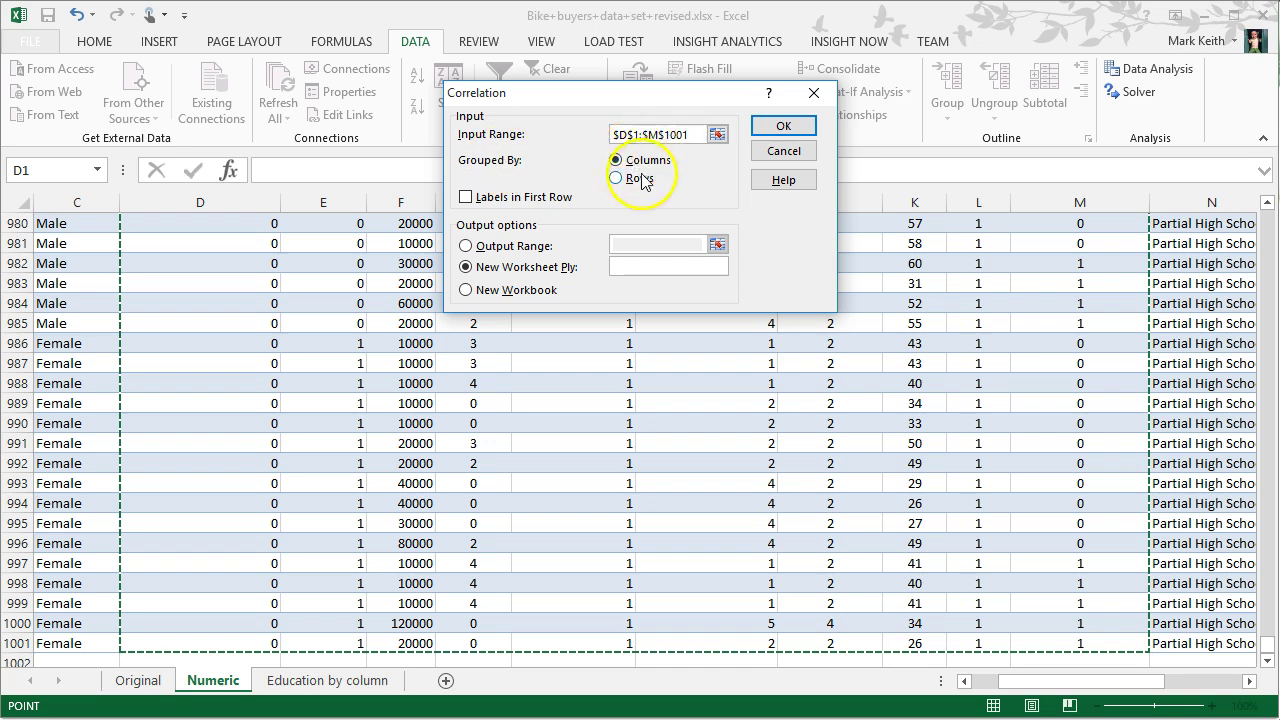
Check Labels in First Row, set the output range to $U$2, and run the correlation
left_click(466, 197)
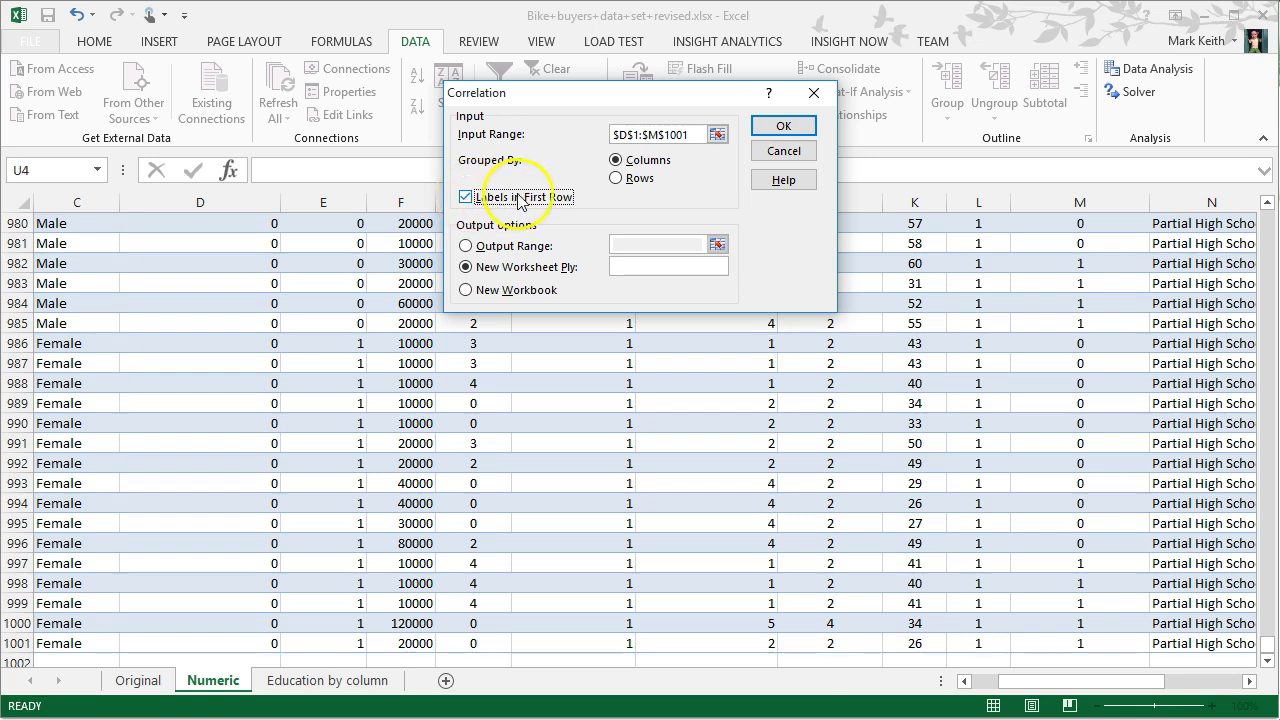
left_click(466, 246)
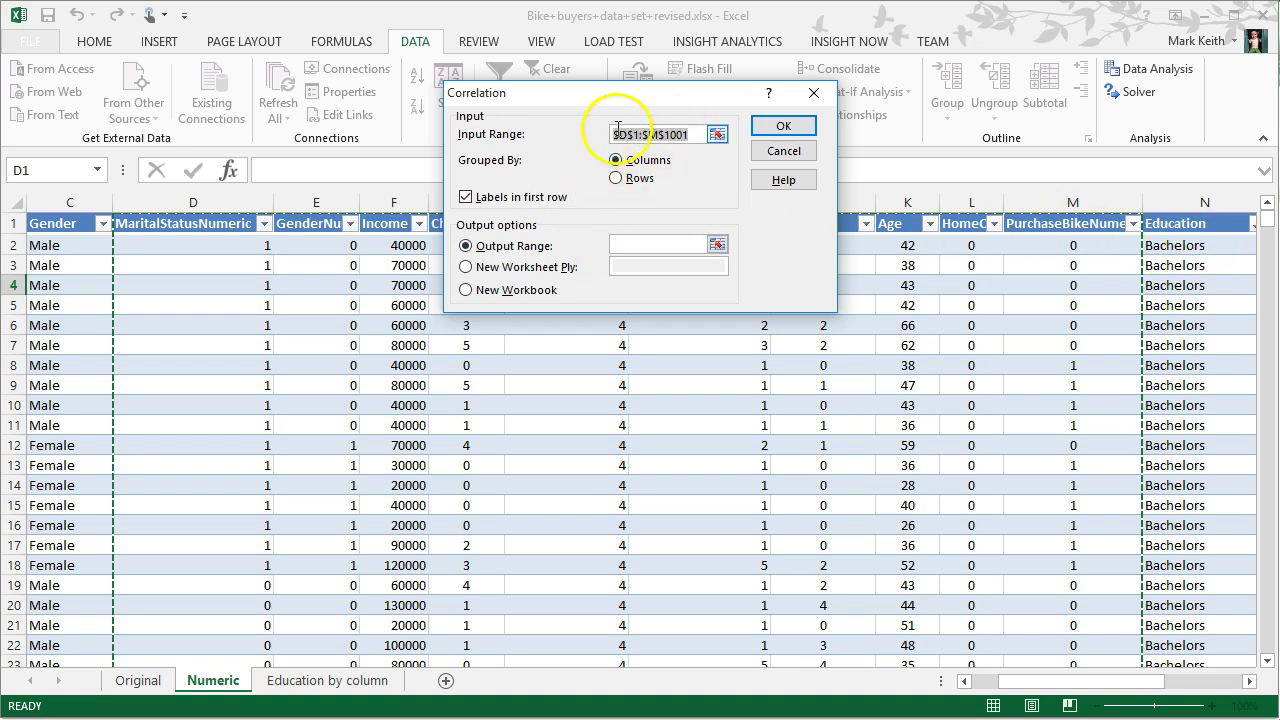
left_click(662, 248)
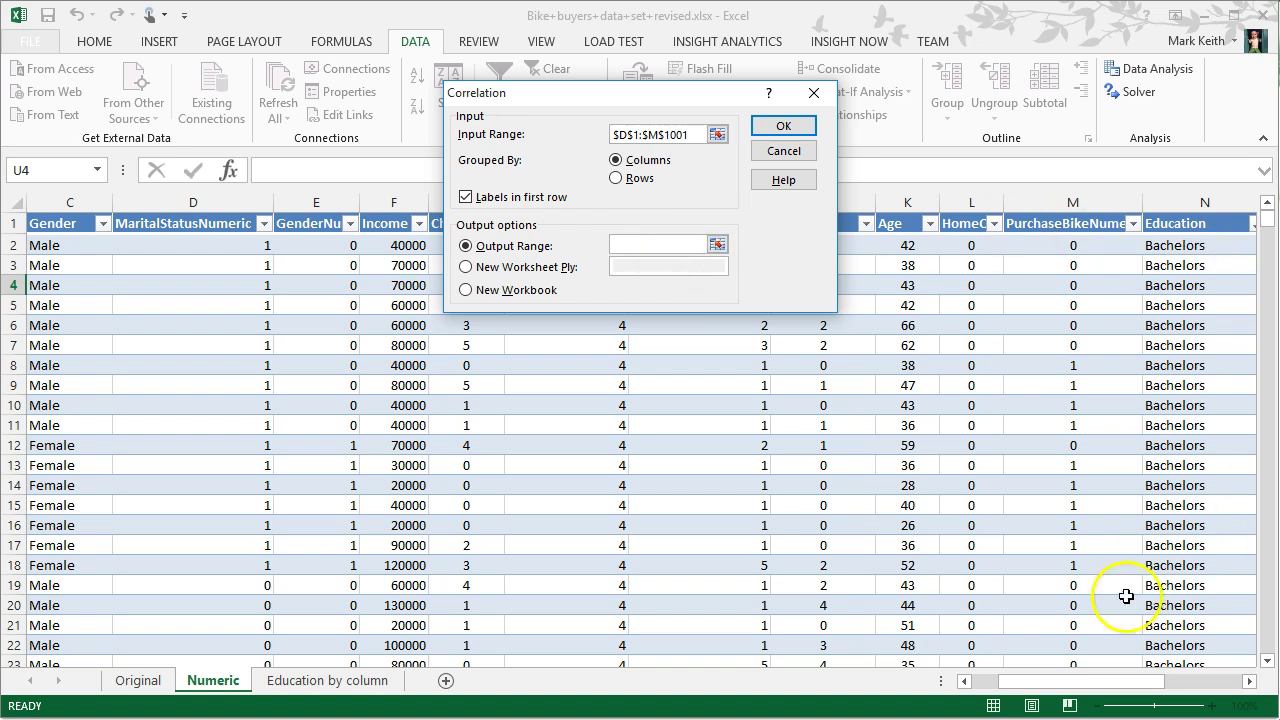
left_click_drag(1080, 681, 1157, 681)
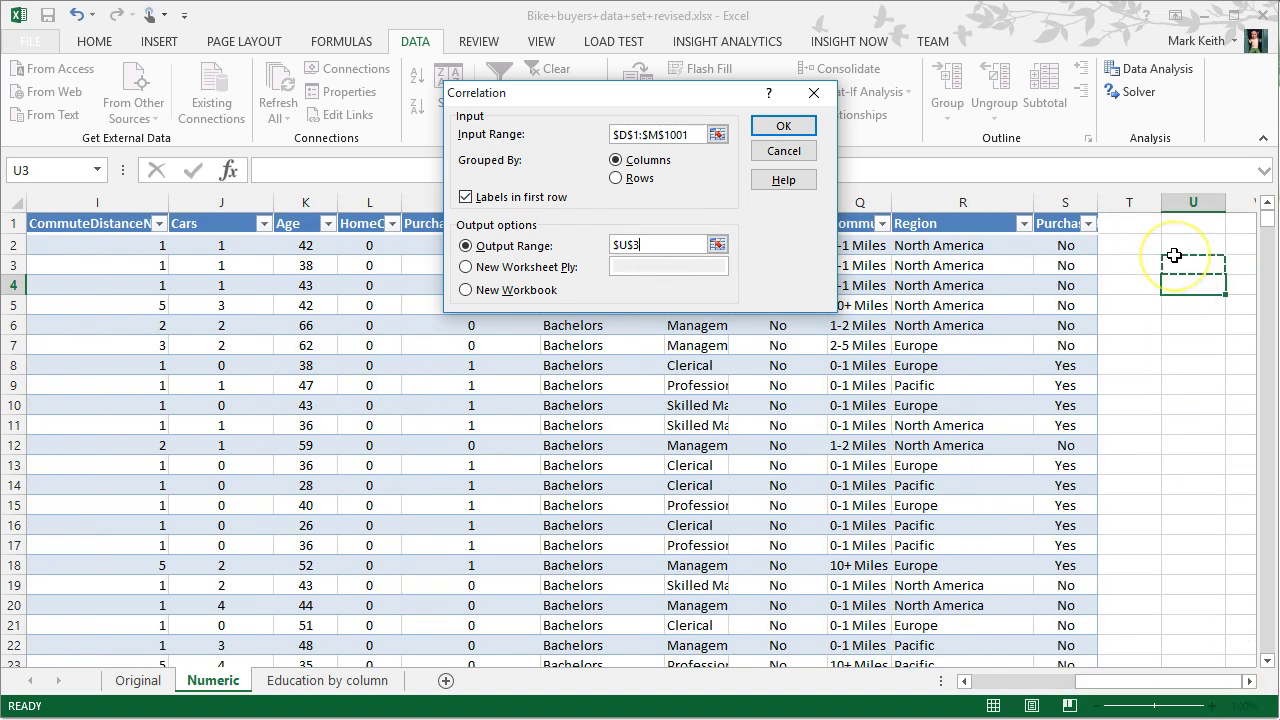
left_click(781, 126)
left_click_drag(1080, 688, 1180, 686)
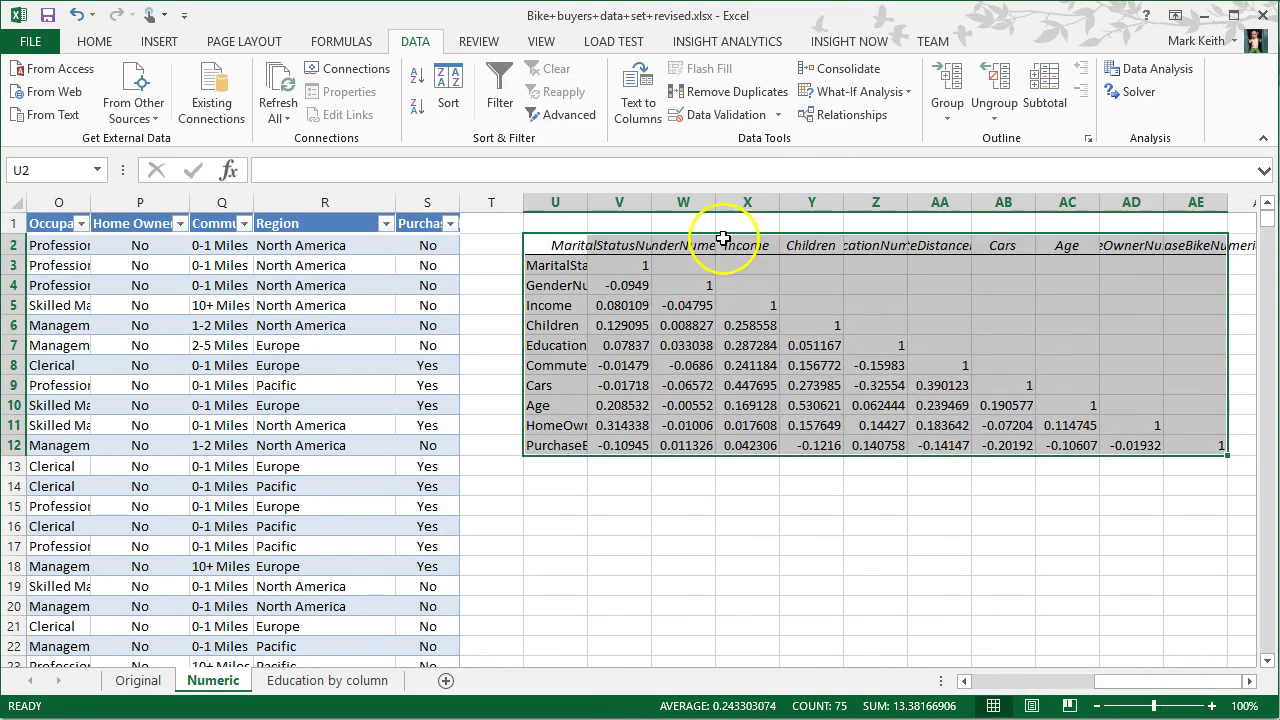
double_click(587, 202)
left_click(683, 366)
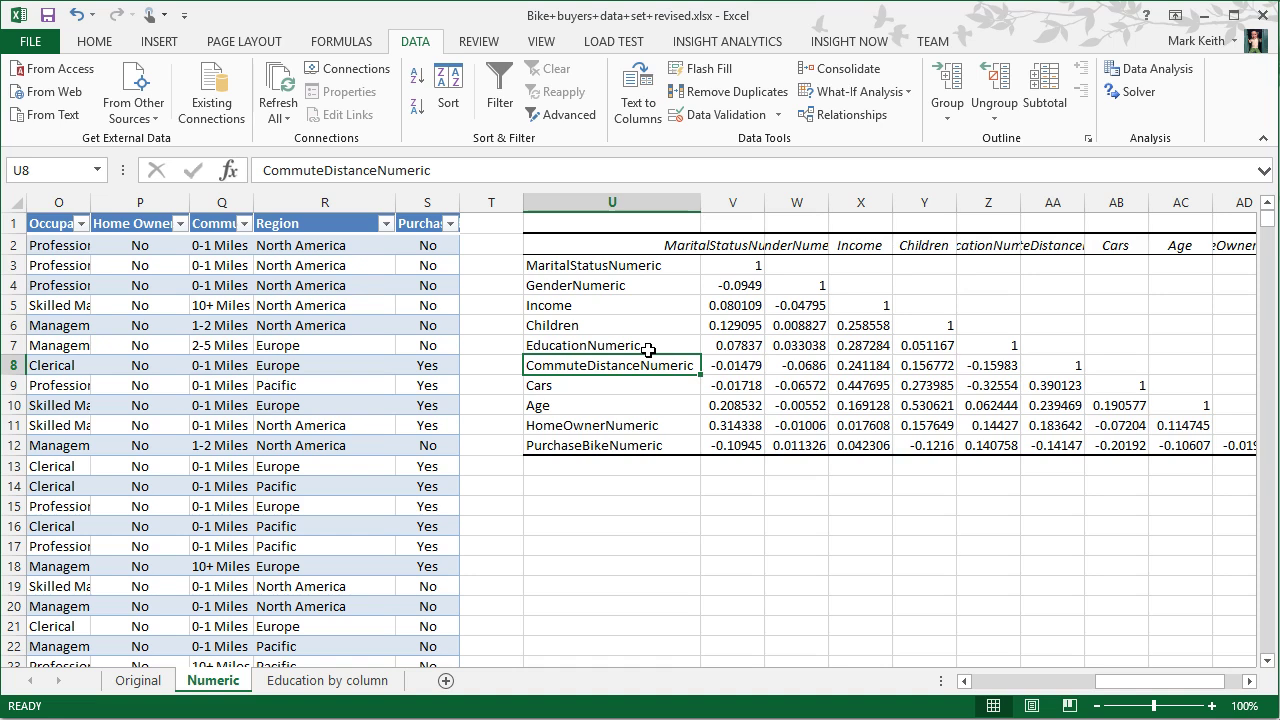
left_click(1182, 244)
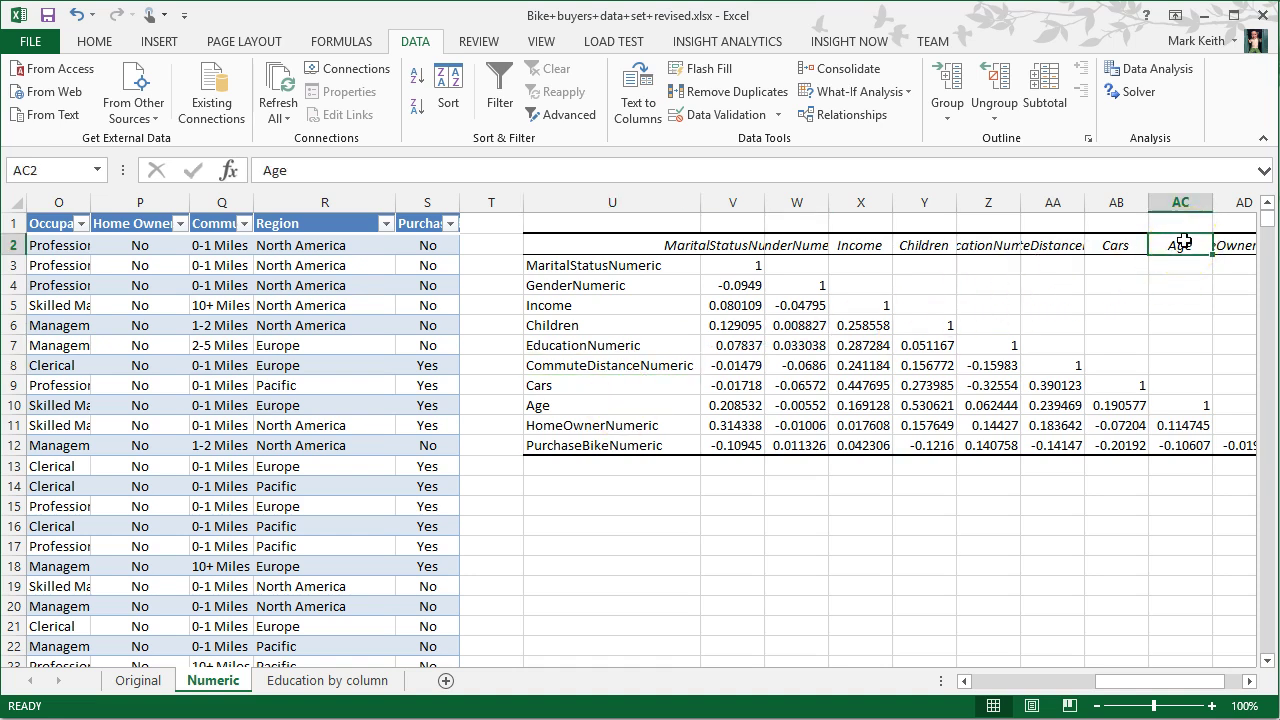
left_click(1168, 305)
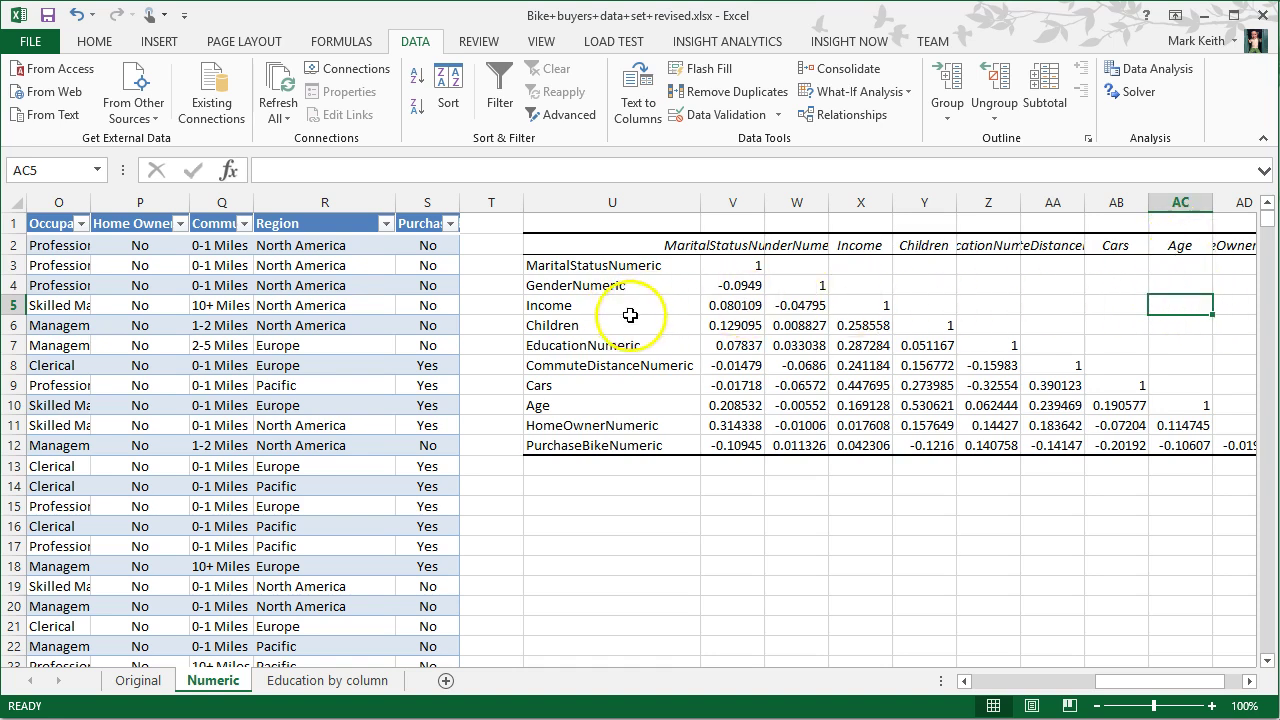
left_click(581, 405)
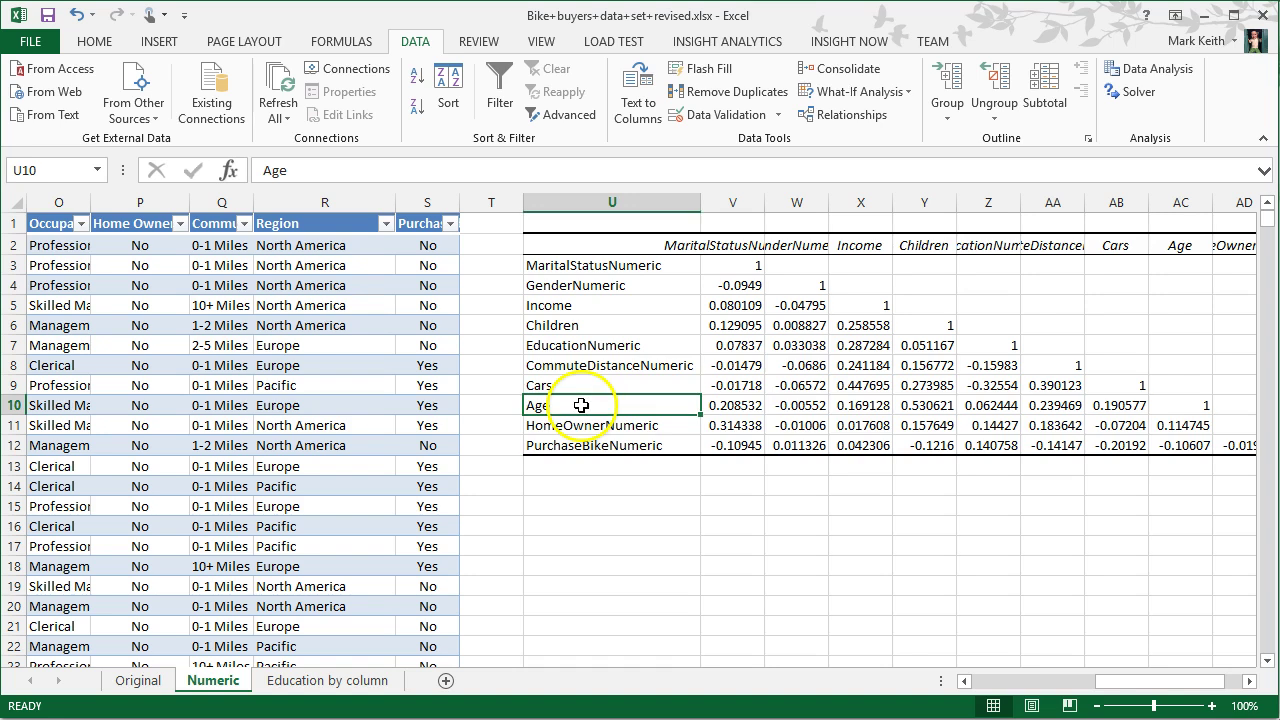
left_click(864, 404)
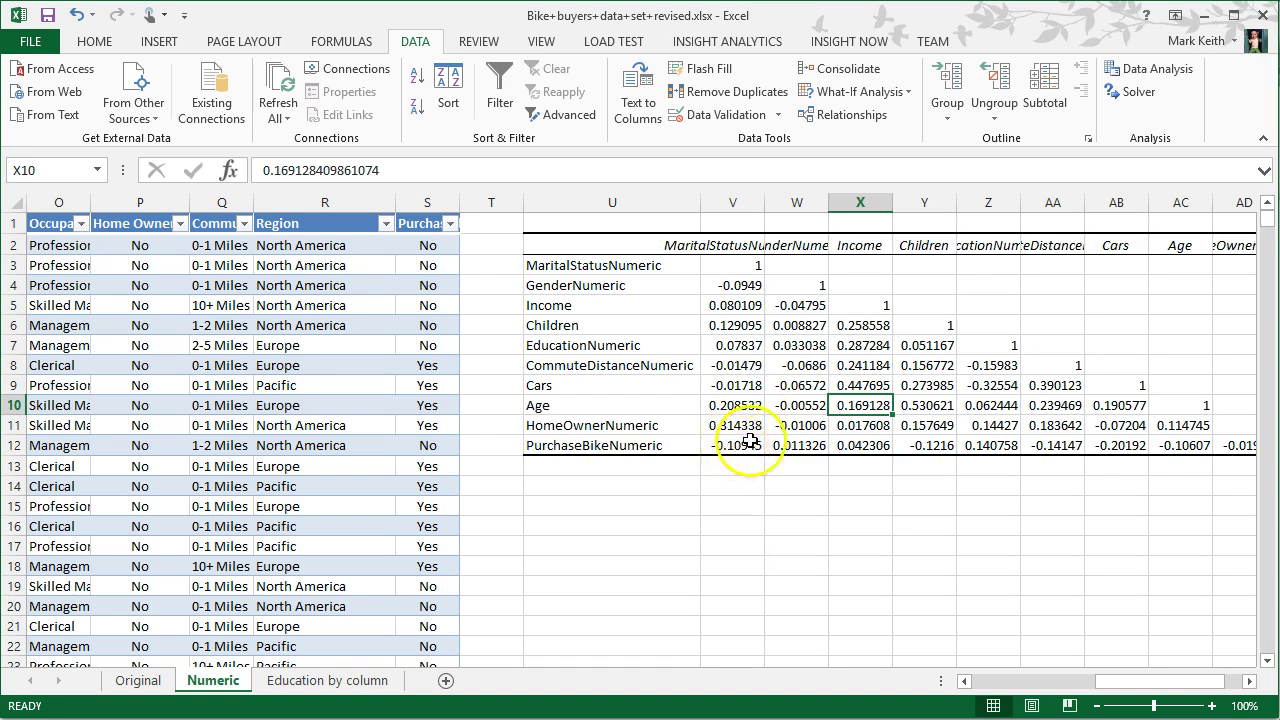
left_click(1100, 447)
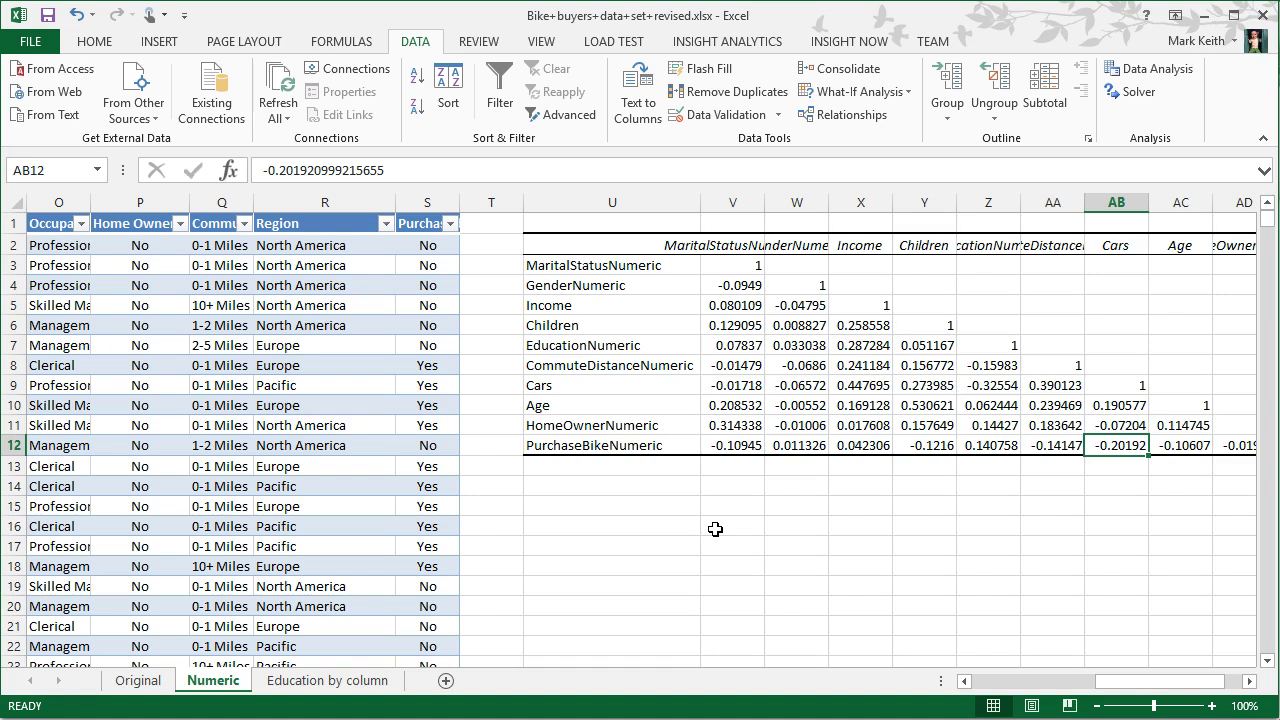
Type 'Correlation strength' in X15 and the first comparison -0.8 equals 0.8 in Z15:AB15
left_click(869, 507)
type("Correlation strength")
key("Right")
key("Right")
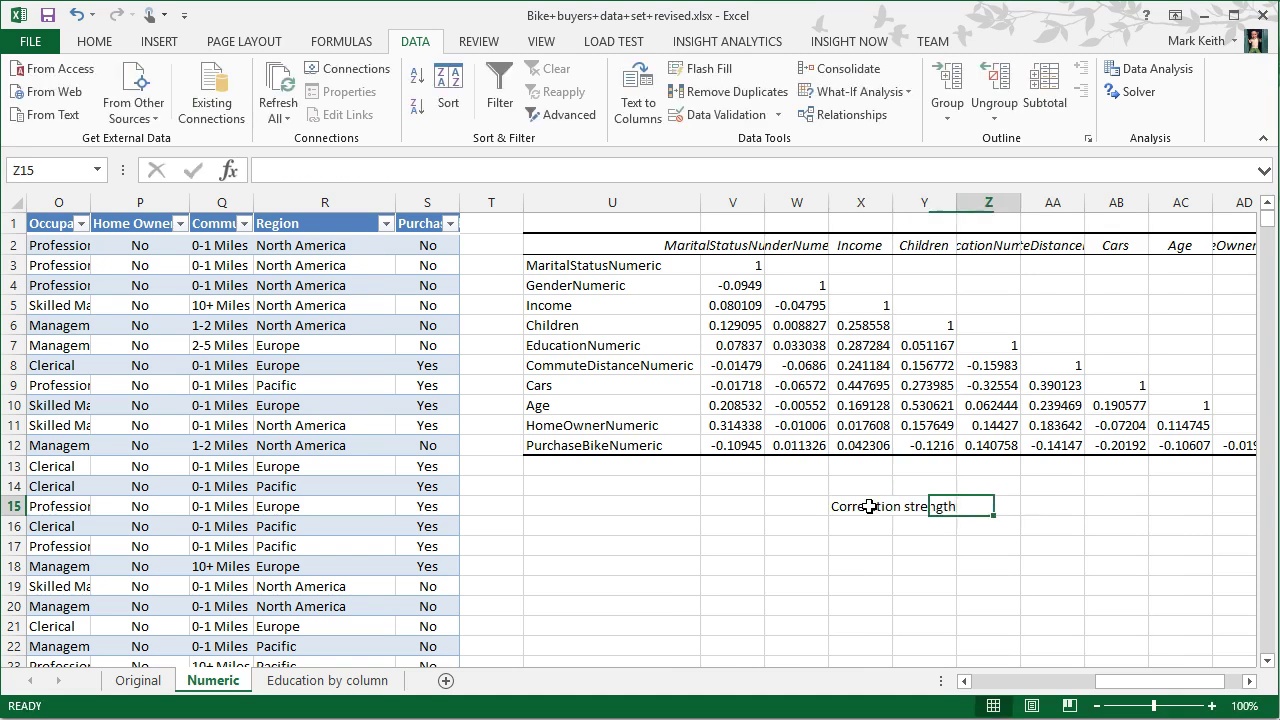
type("-0.8")
key("Right")
type("=")
key("Return")
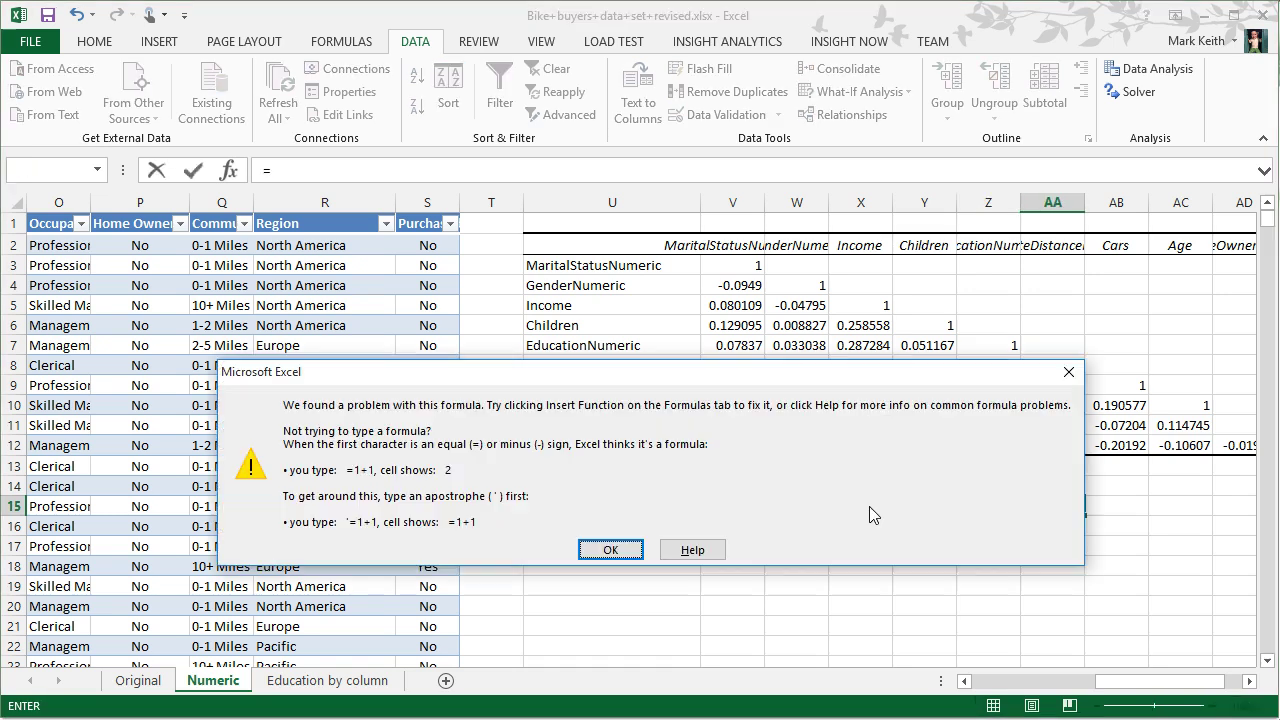
key("Return")
key("BackSpace")
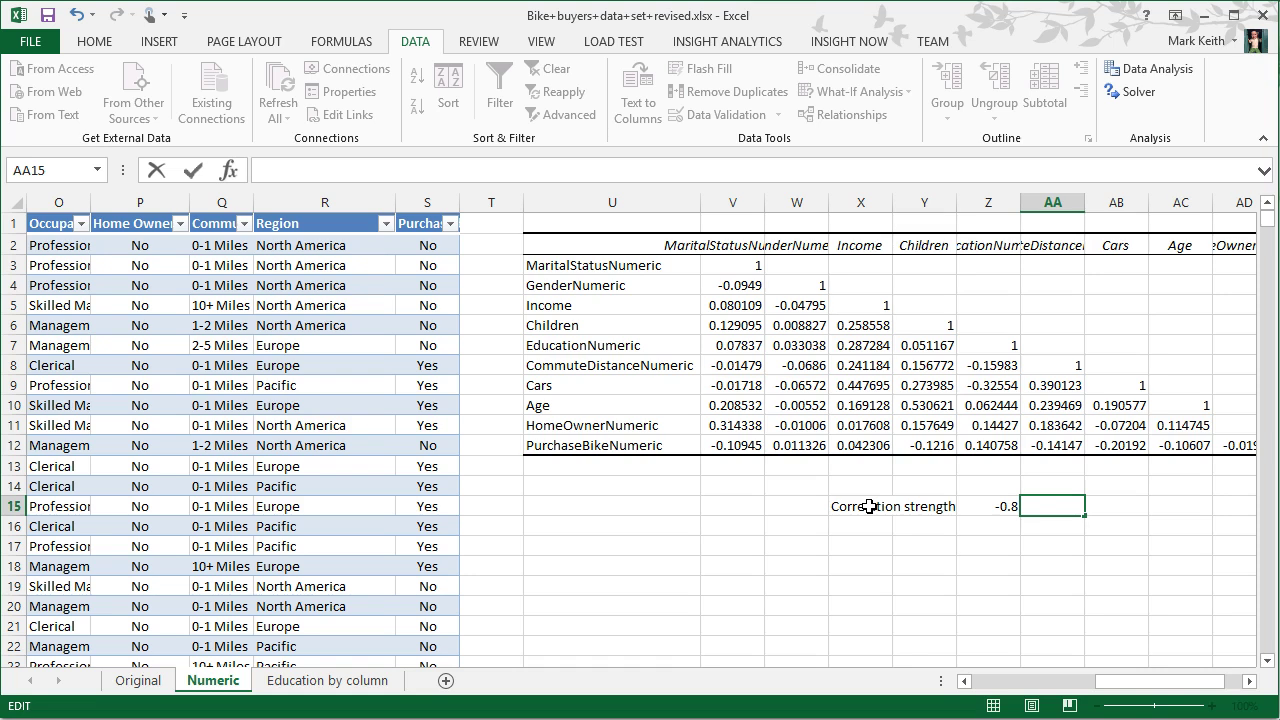
type("equals")
key("Right")
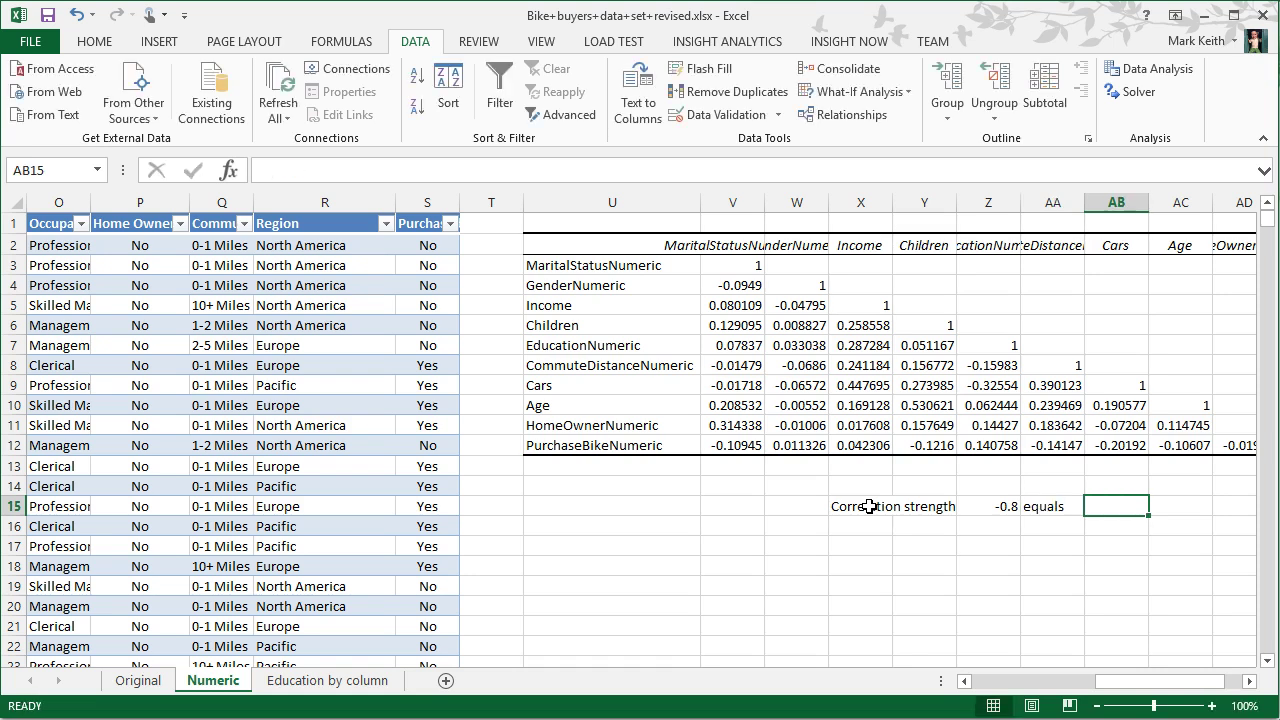
type("0.8")
key("Return")
Enter the second comparison -0.5 greater than 0.4 in Z16:AB16
key("Right")
key("Right")
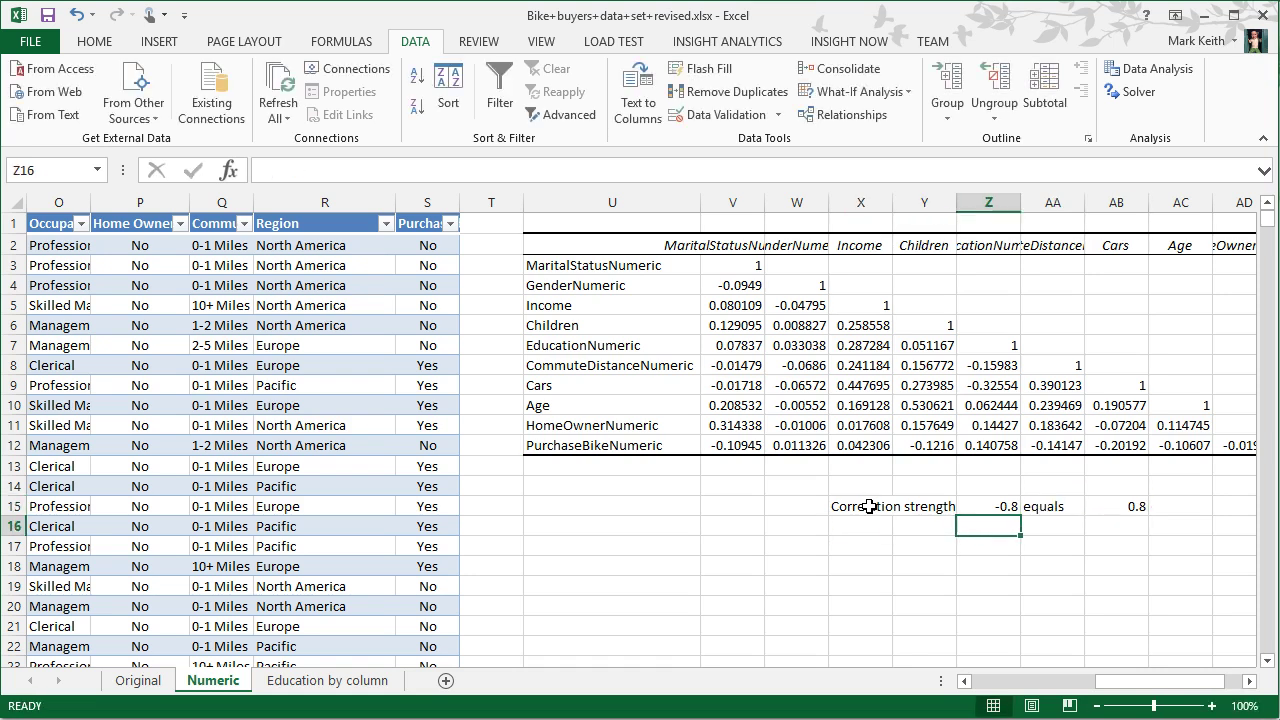
type("=")
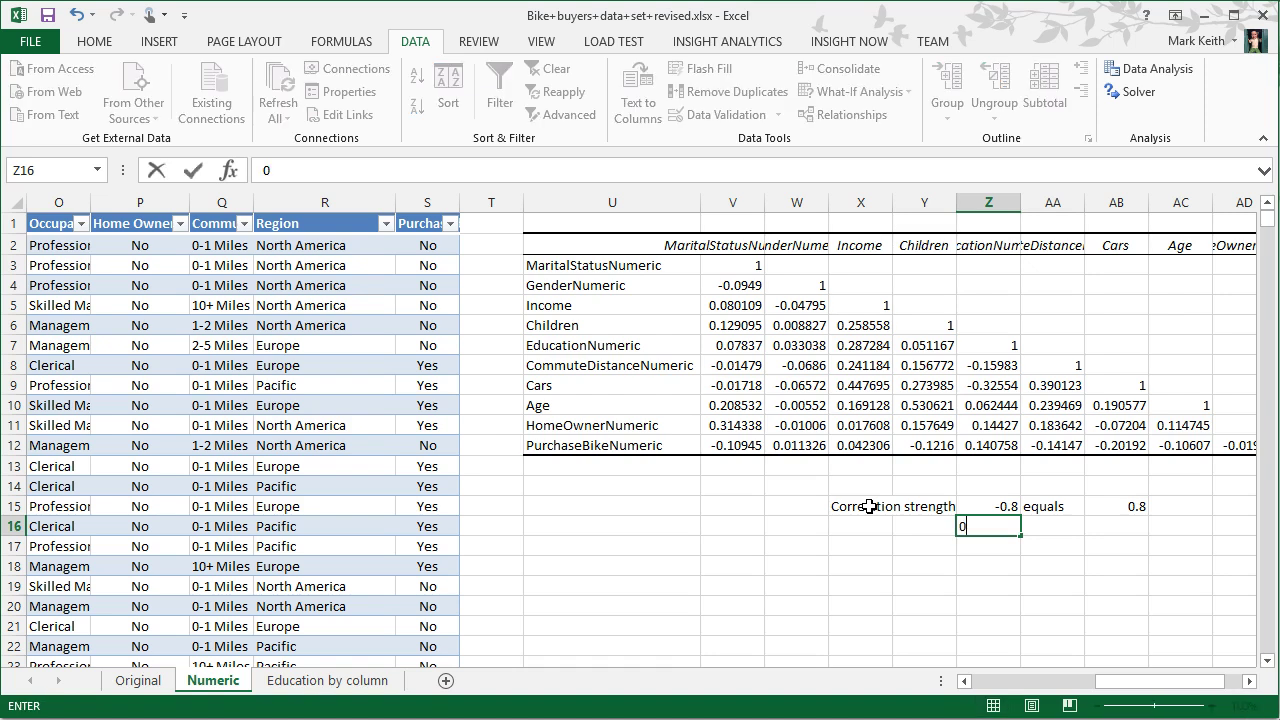
key("BackSpace")
type("-0.5")
key("Right")
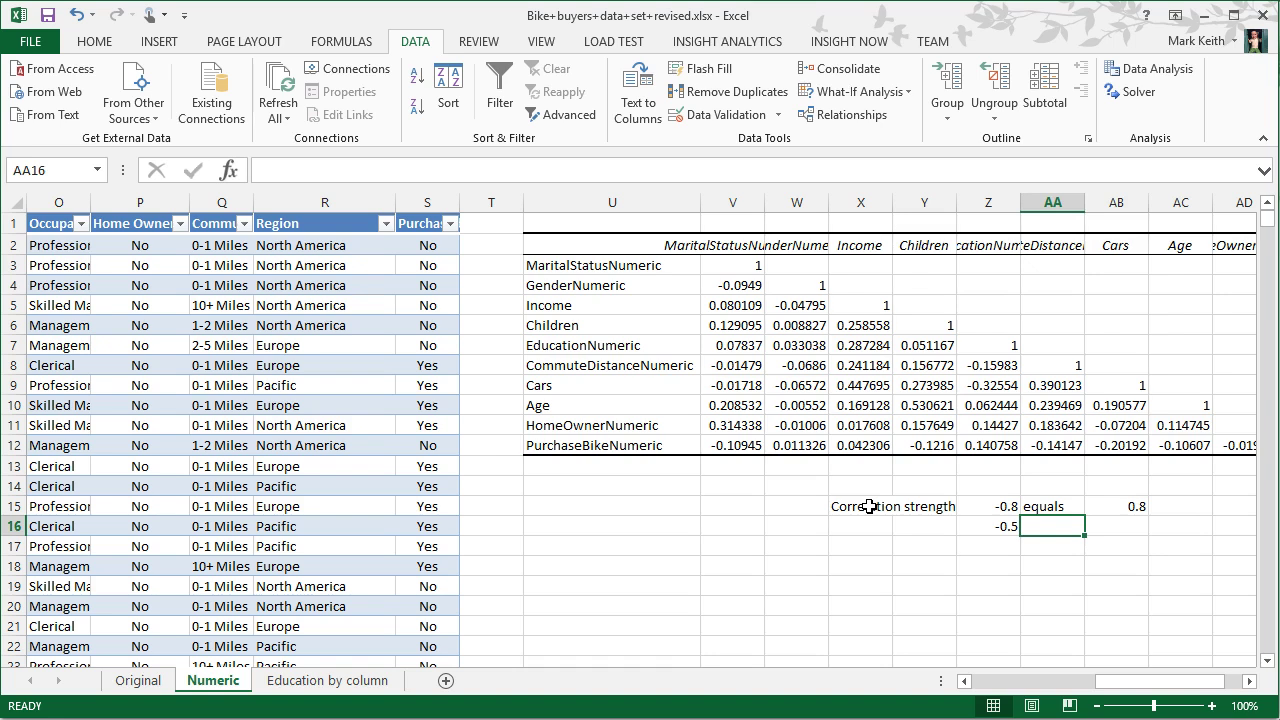
key("Right")
type("0.4")
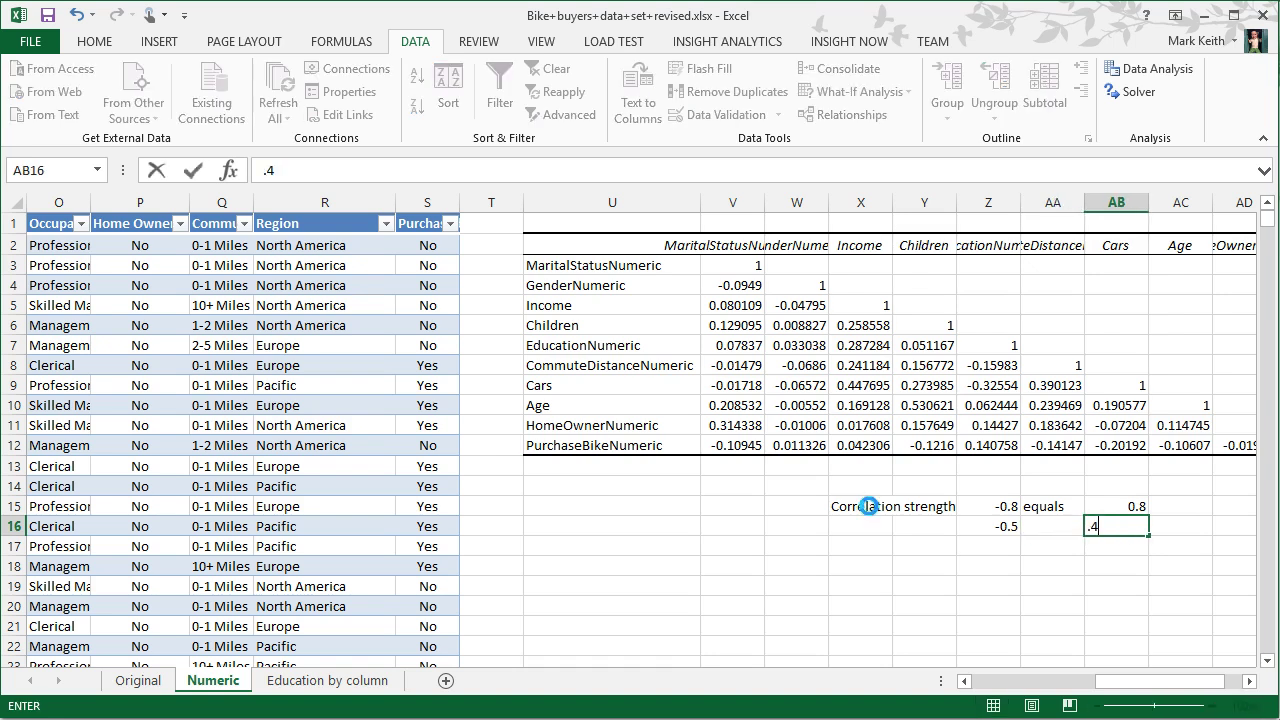
key("Return")
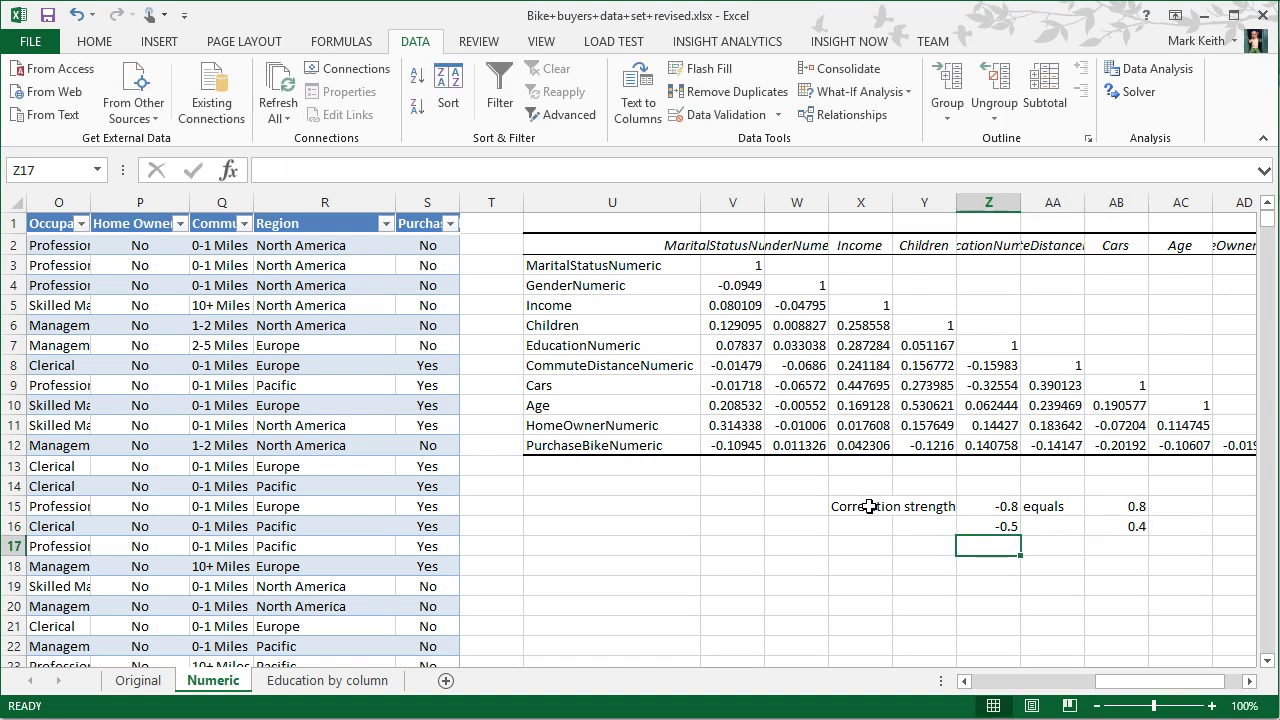
key("Up")
key("Right")
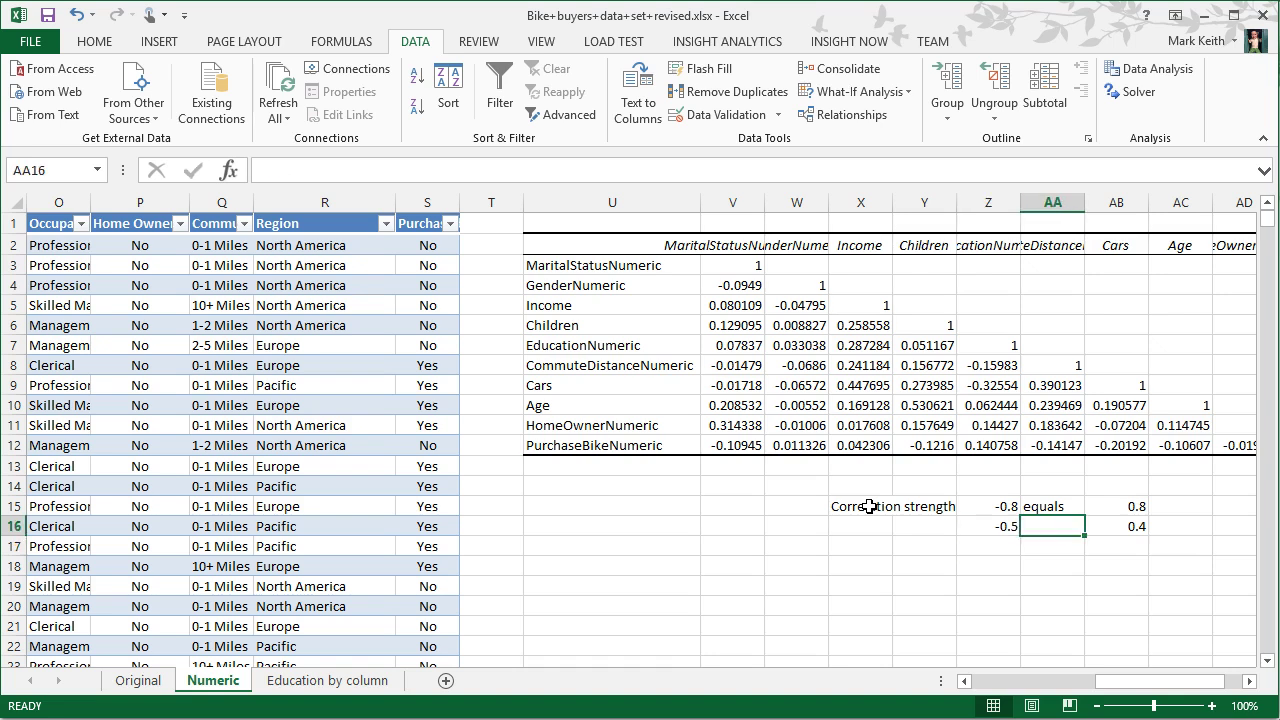
type("greater than")
key("Return")
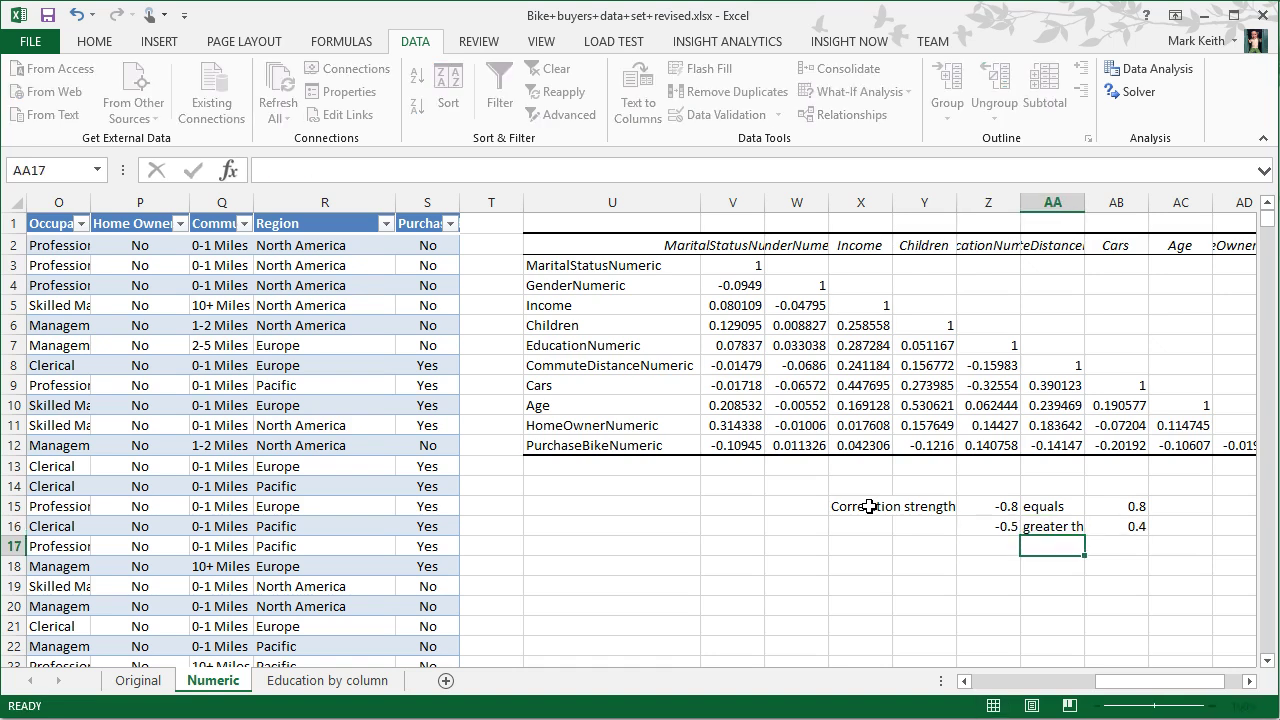
key("Up")
key("Left")
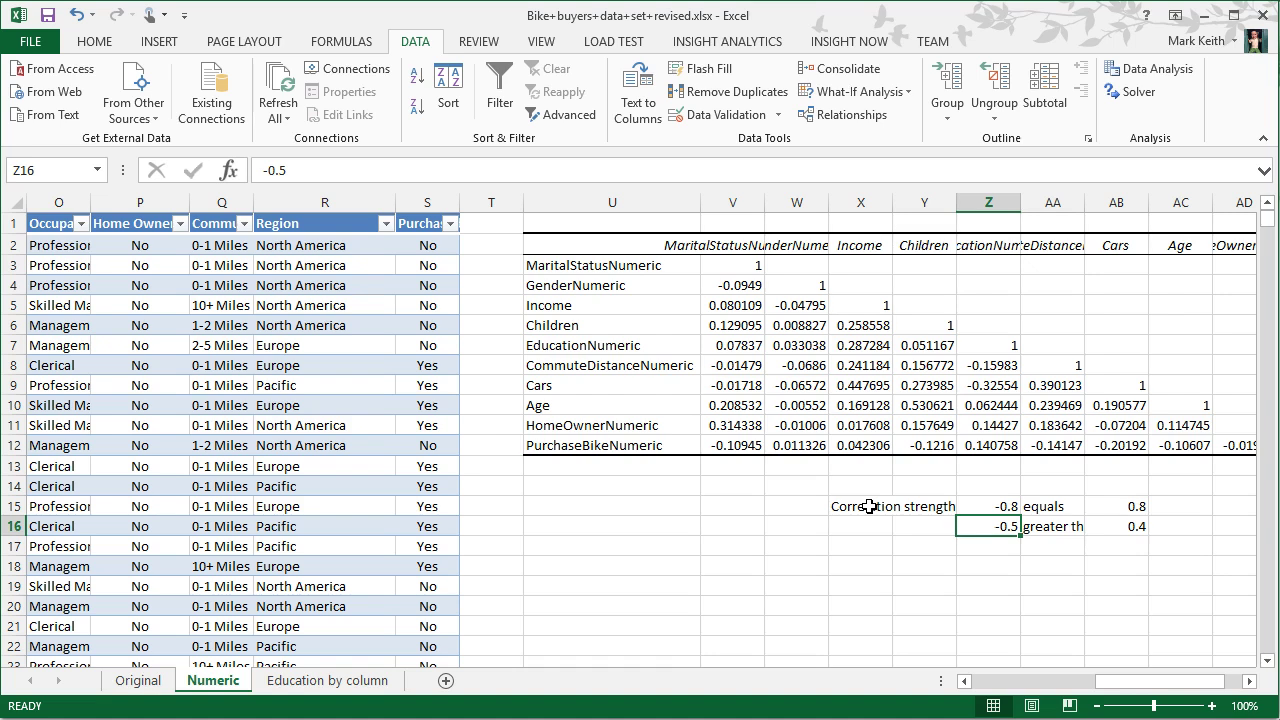
key("Right")
key("Right")
key("Left")
key("Left")
Enter the third comparison 0.17 less than -0.54 in Z17:AB17
left_click(973, 548)
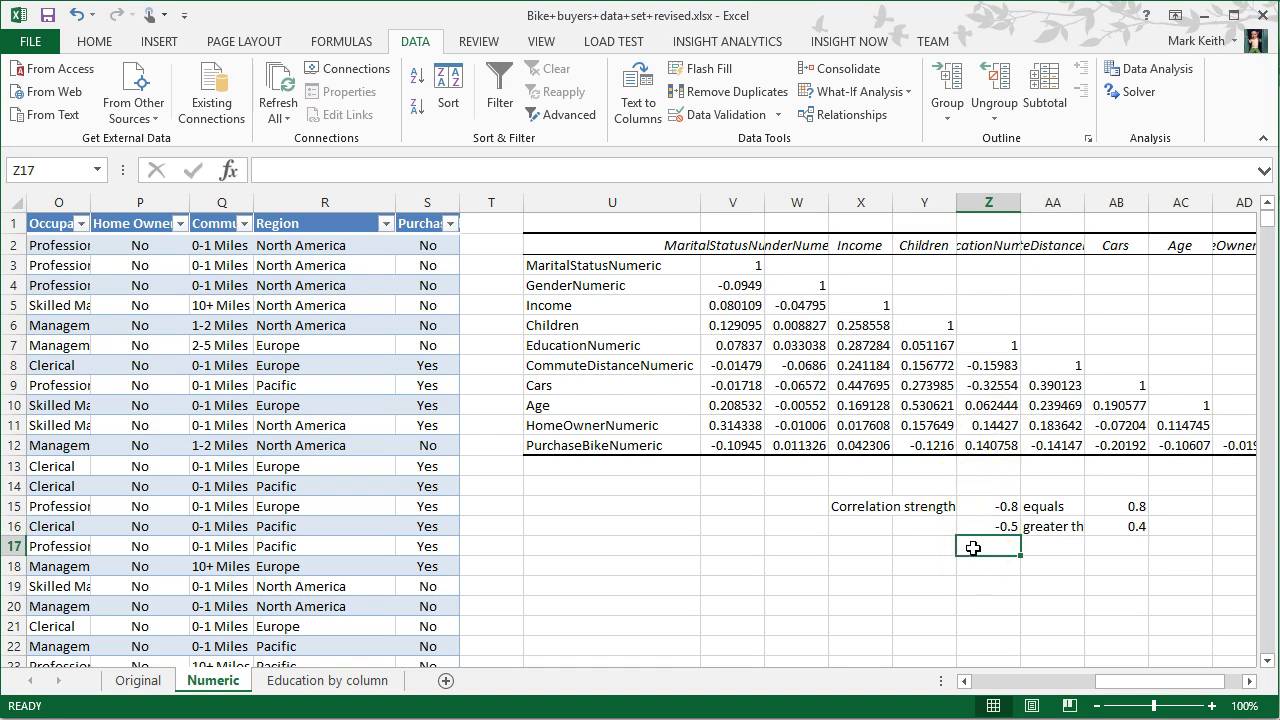
type(".17")
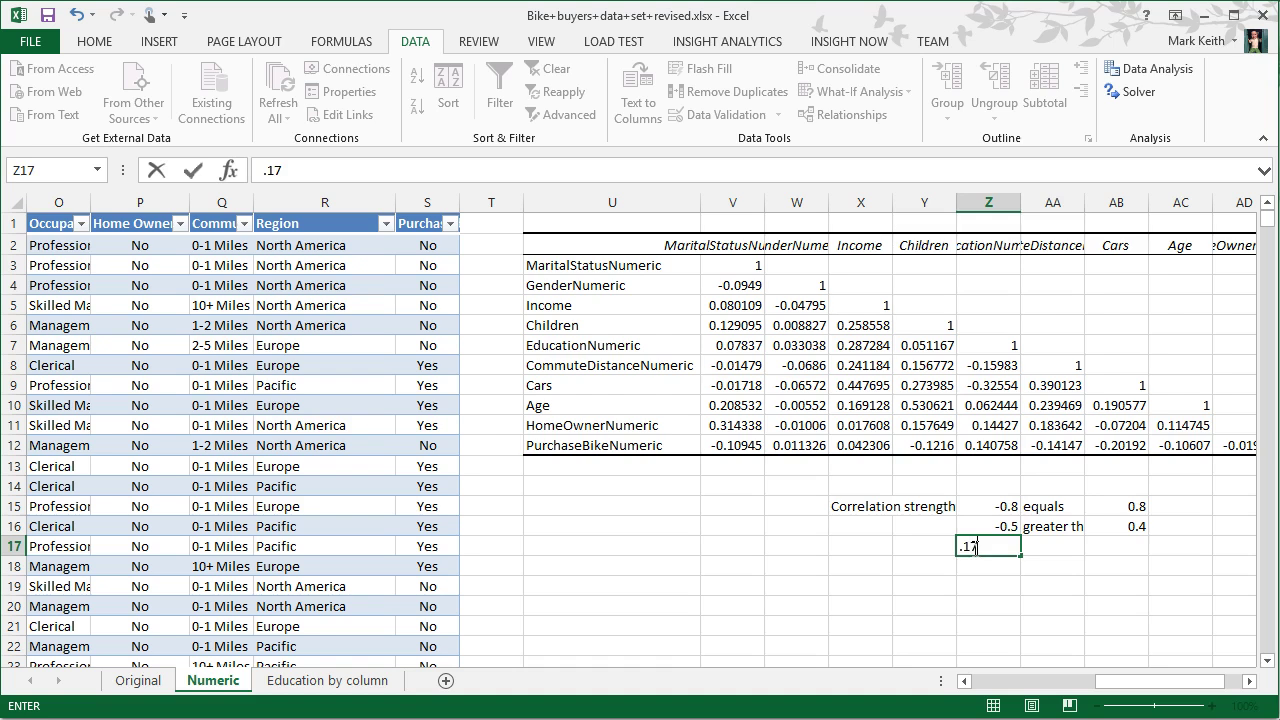
key("Tab")
type("less than")
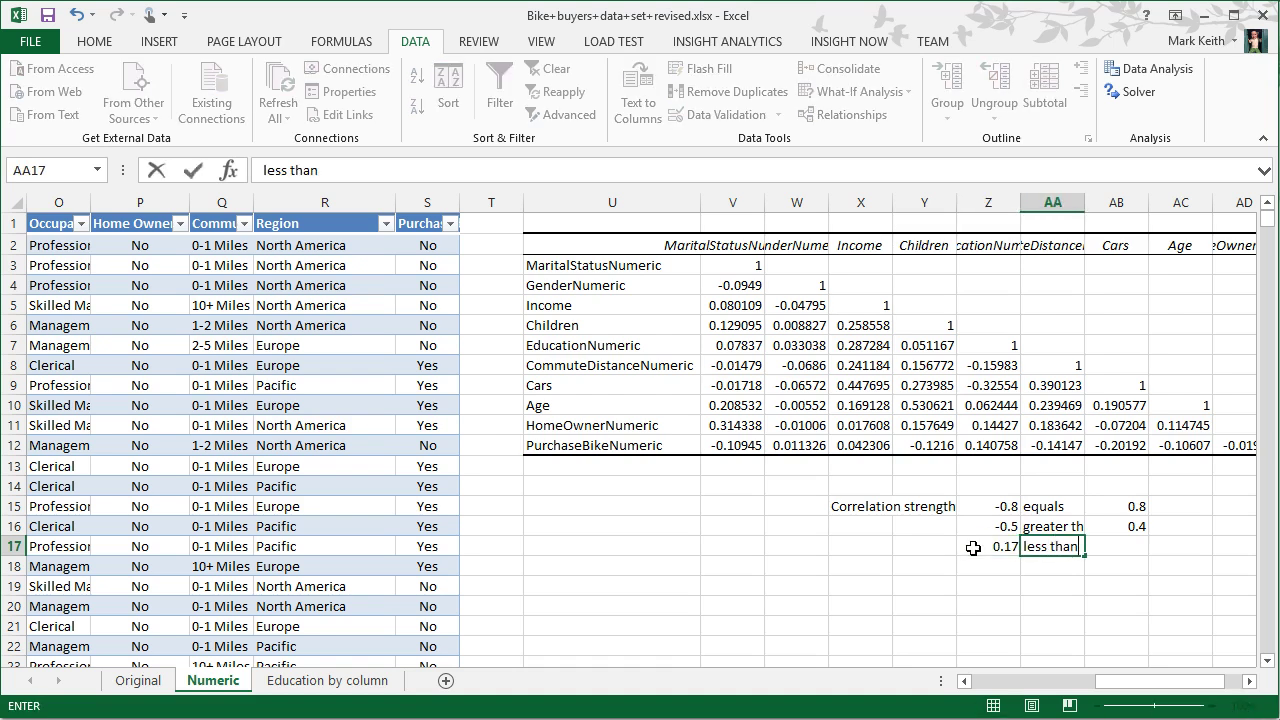
key("Tab")
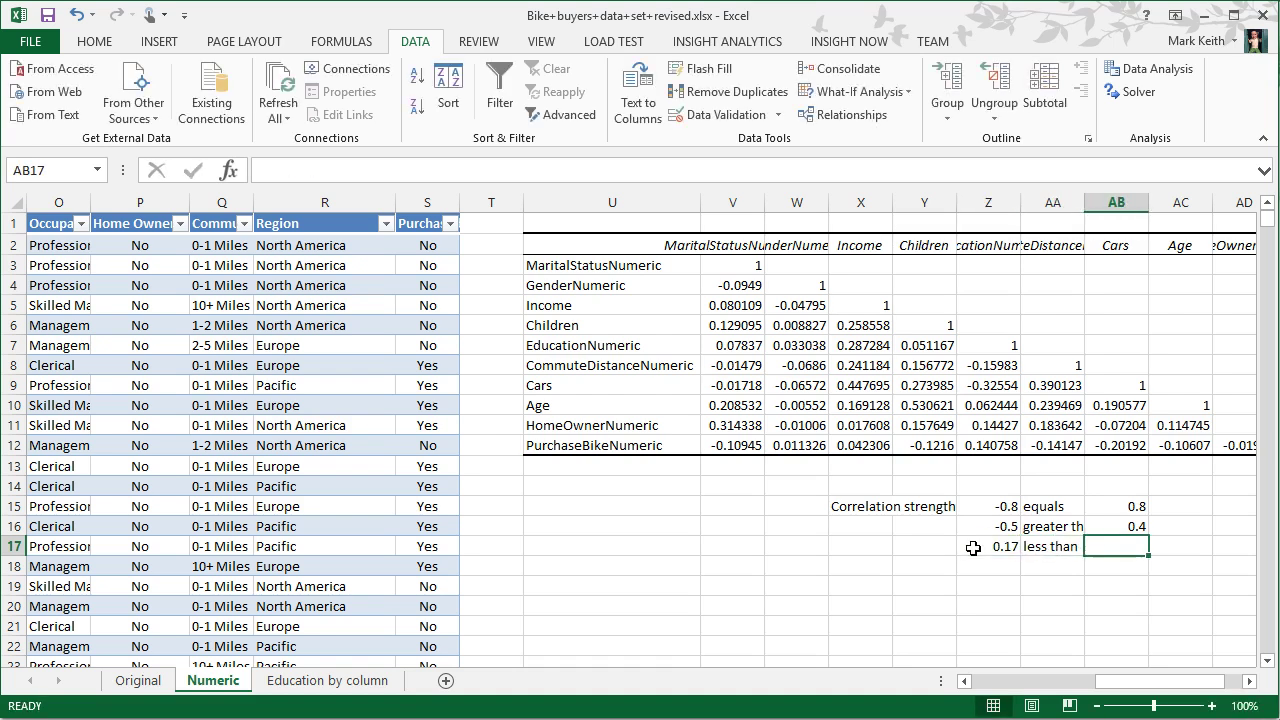
type("-0.54")
key("Return")
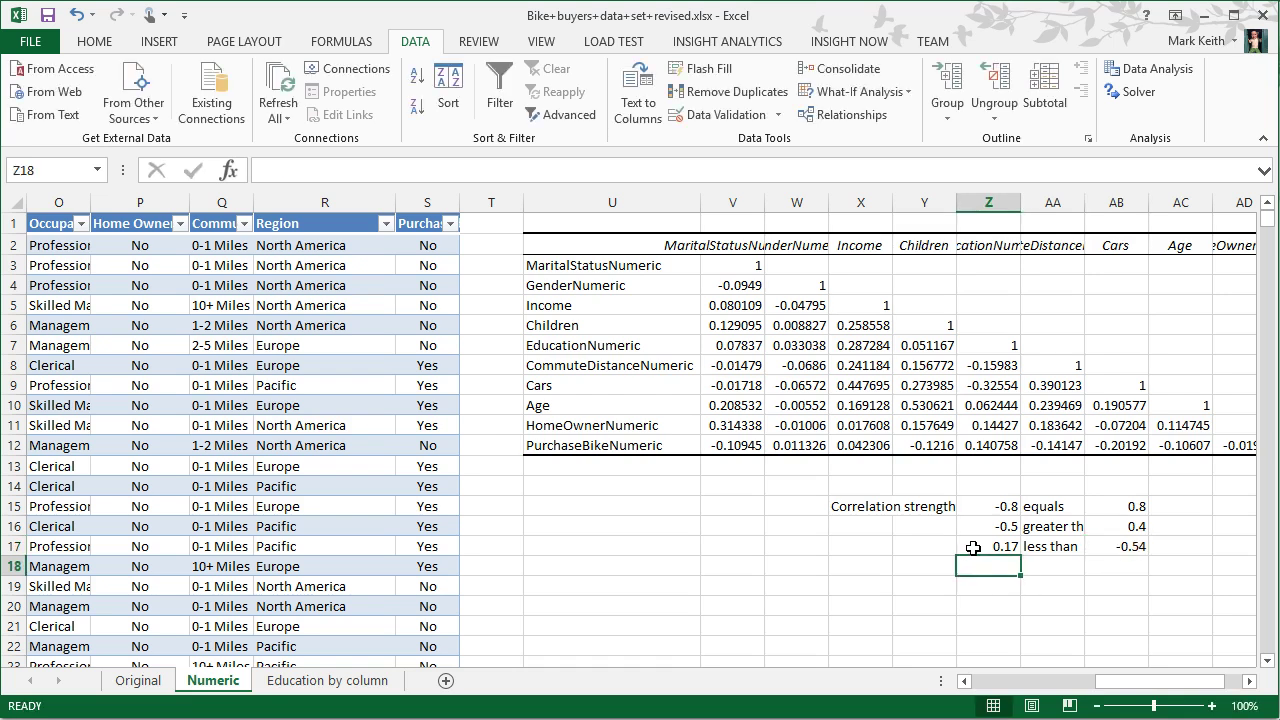
left_click(985, 546)
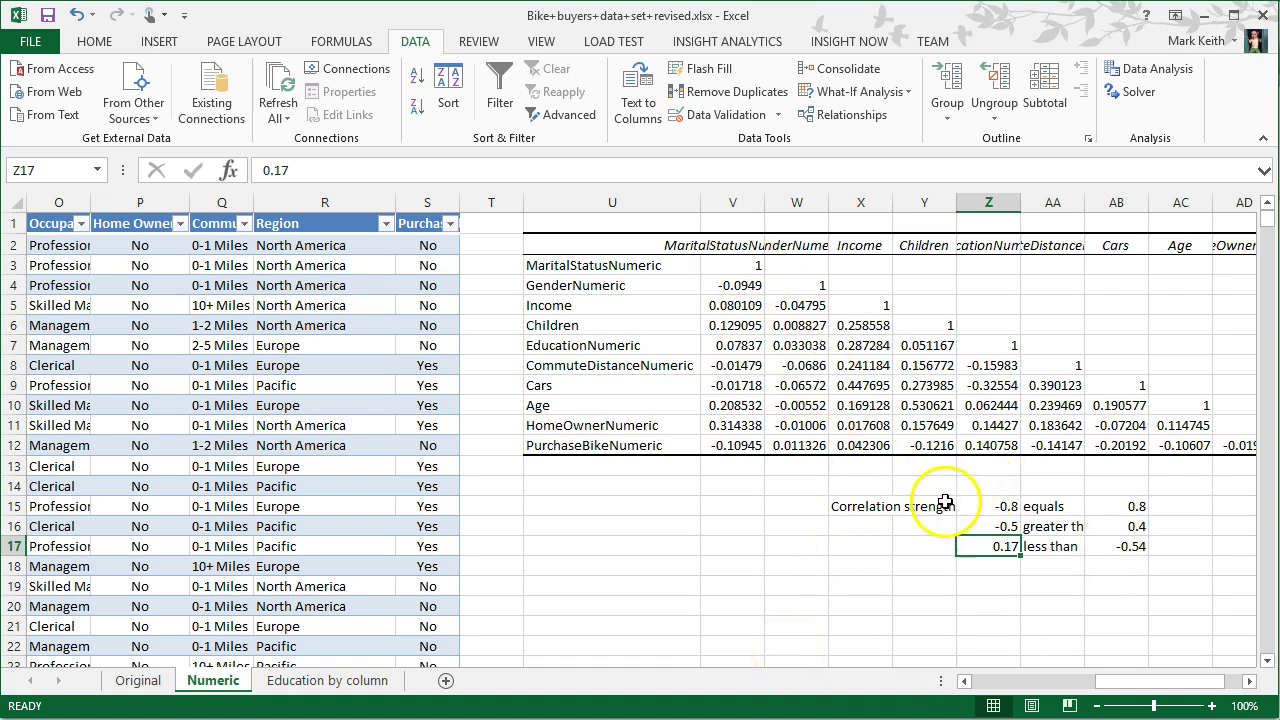
left_click_drag(944, 502, 1100, 551)
left_click(988, 606)
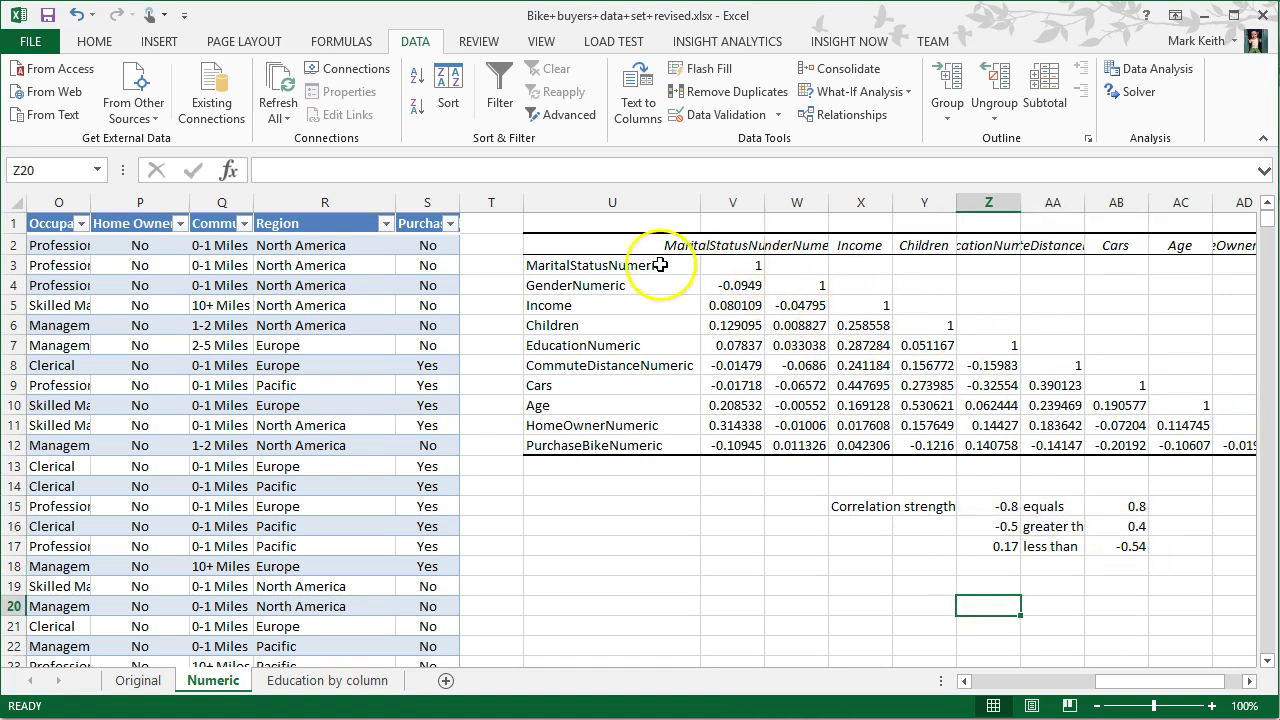
left_click_drag(649, 265, 735, 287)
left_click_drag(650, 345, 1006, 345)
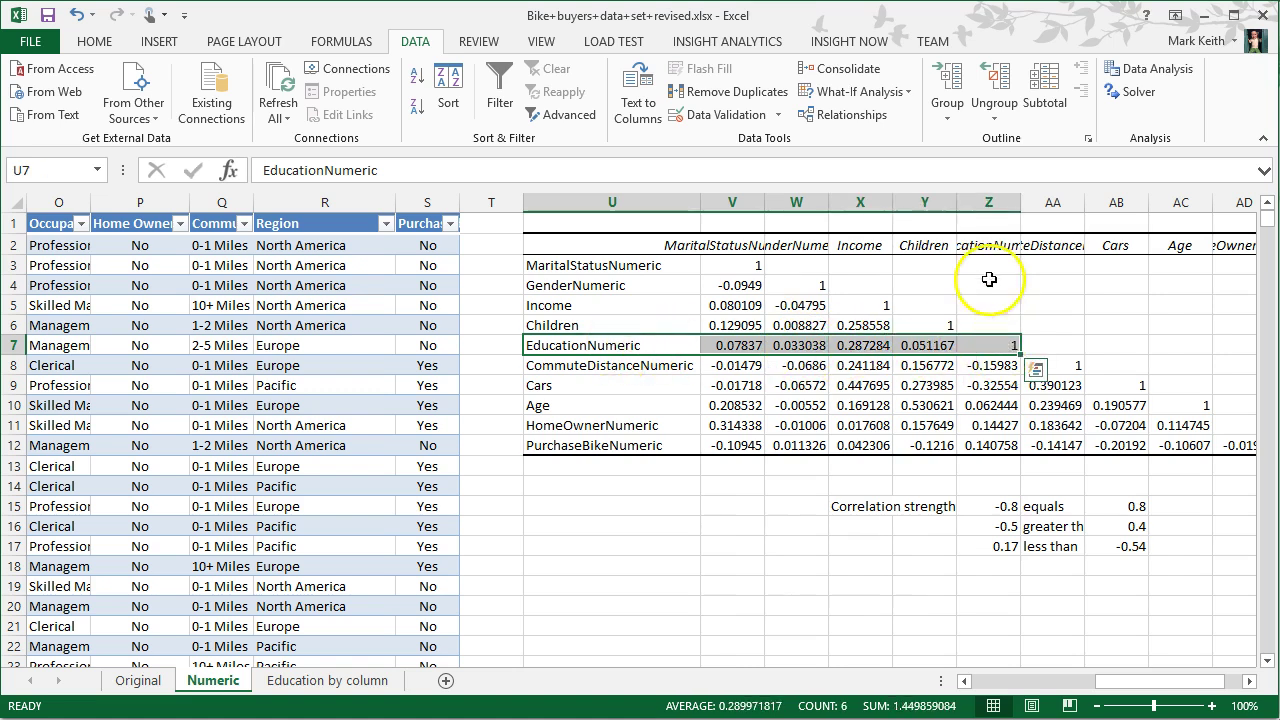
left_click(989, 245)
left_click(991, 345)
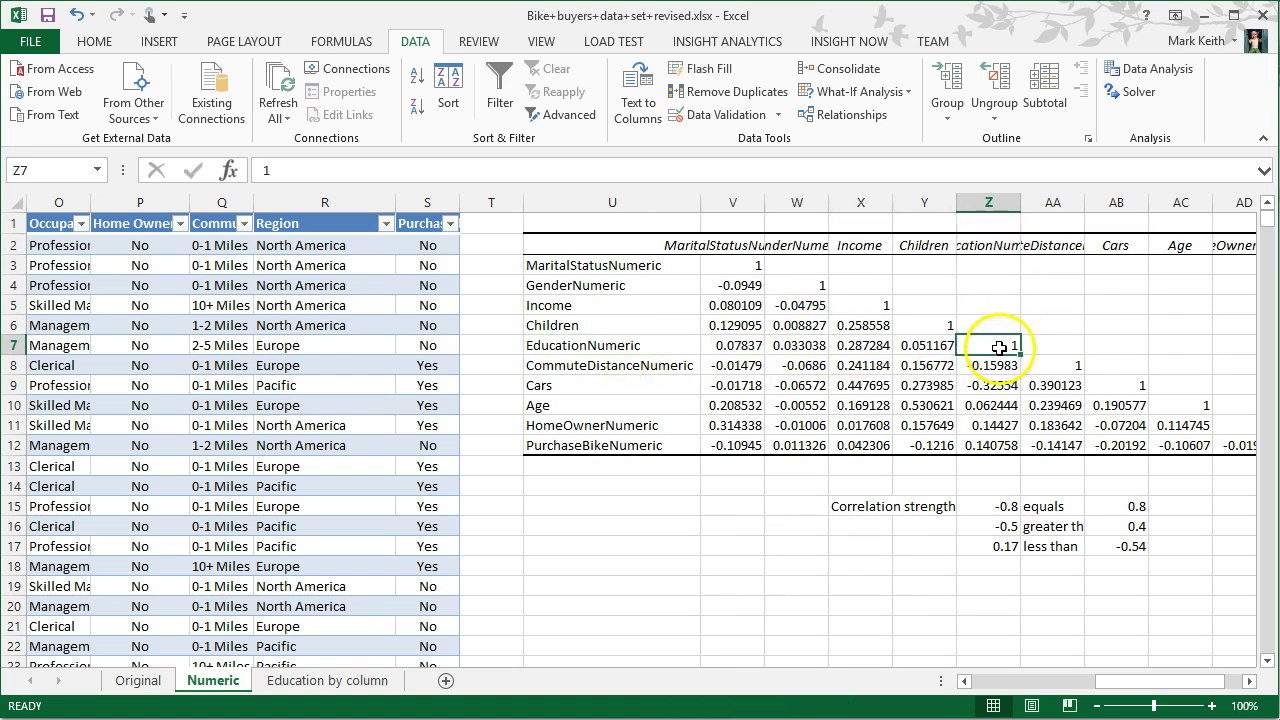